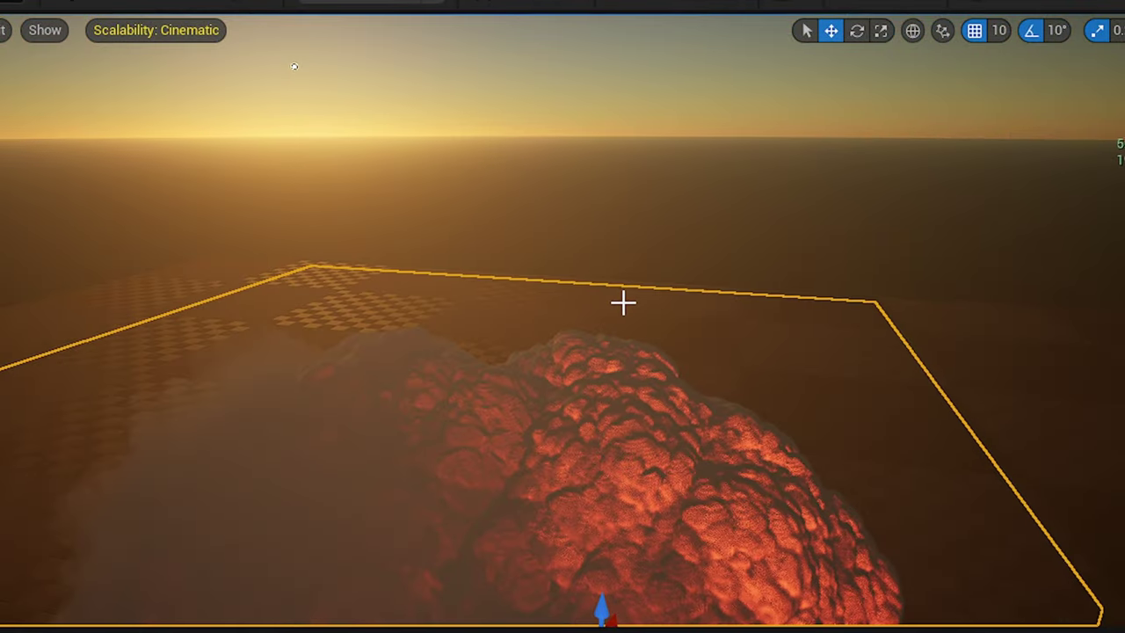
{"action": "key", "text": "ctrl+l"}
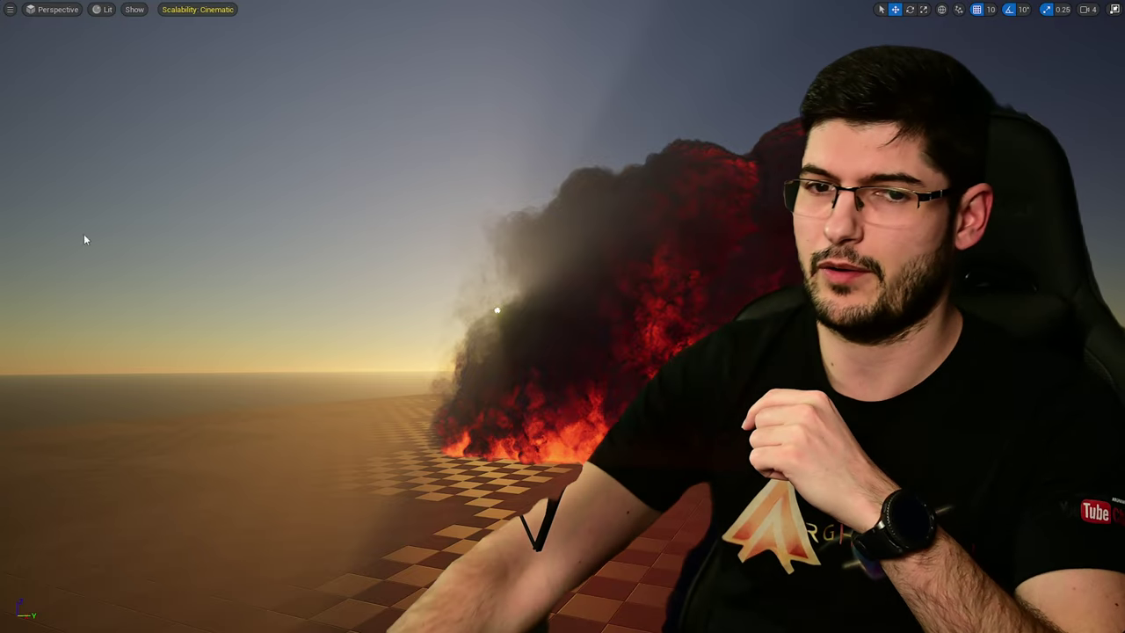
{"action": "right_click_drag", "start_coordinate": [729, 324], "coordinate": [791, 319]}
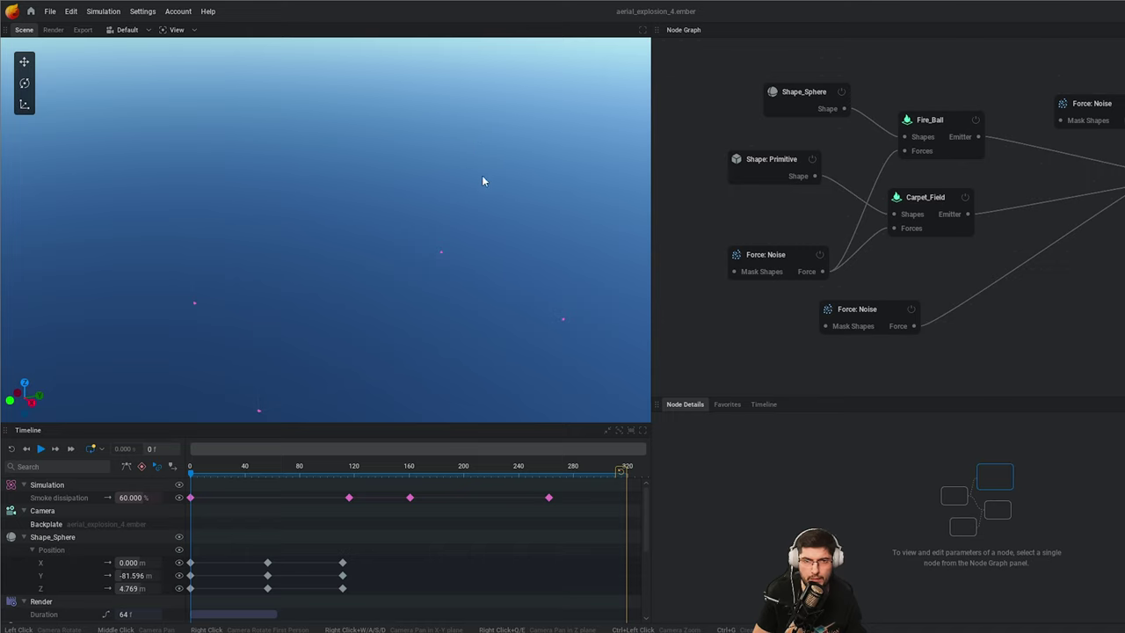
Step: In EmberGen, play the aerial_explosion_4 simulation, examine the explosion from several angles, and pause playback
{"action": "mouse_move", "coordinate": [334, 210]}
{"action": "left_mouse_down"}
{"action": "mouse_move", "coordinate": [286, 195]}
{"action": "mouse_move", "coordinate": [332, 195]}
{"action": "left_mouse_up"}
{"action": "middle_click_drag", "start_coordinate": [1121, 204], "coordinate": [1092, 269]}
{"action": "middle_click_drag", "start_coordinate": [858, 293], "coordinate": [791, 314]}
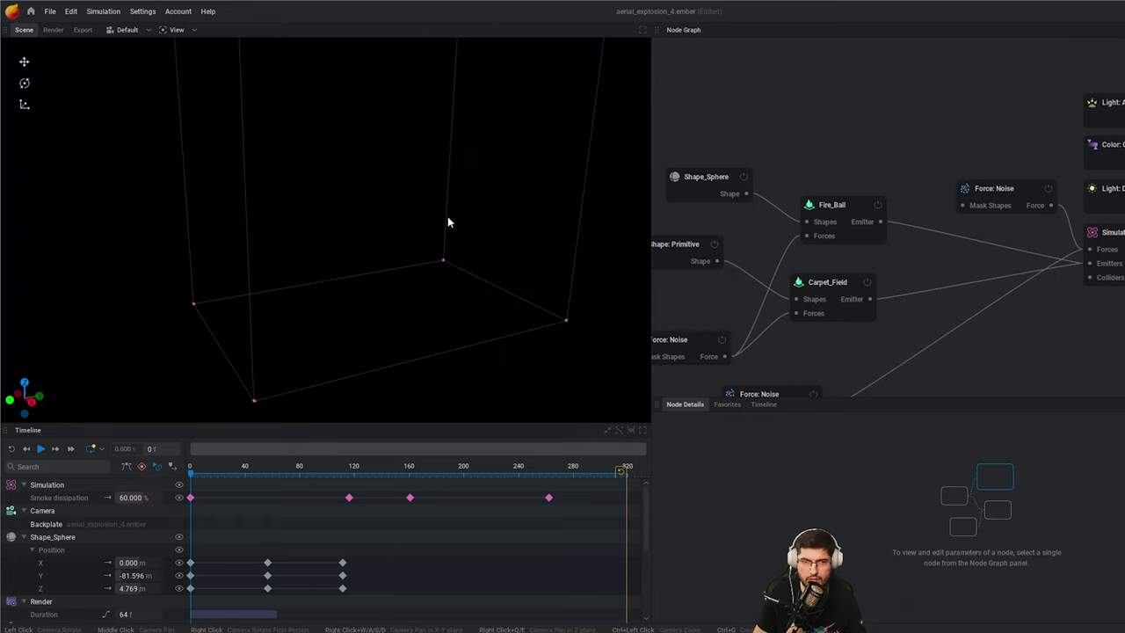
{"action": "middle_click_drag", "start_coordinate": [448, 217], "coordinate": [442, 221]}
{"action": "middle_click_drag", "start_coordinate": [441, 176], "coordinate": [419, 166]}
{"action": "scroll", "coordinate": [419, 166], "scroll_direction": "up", "scroll_amount": 1}
{"action": "left_click_drag", "start_coordinate": [390, 268], "coordinate": [410, 354]}
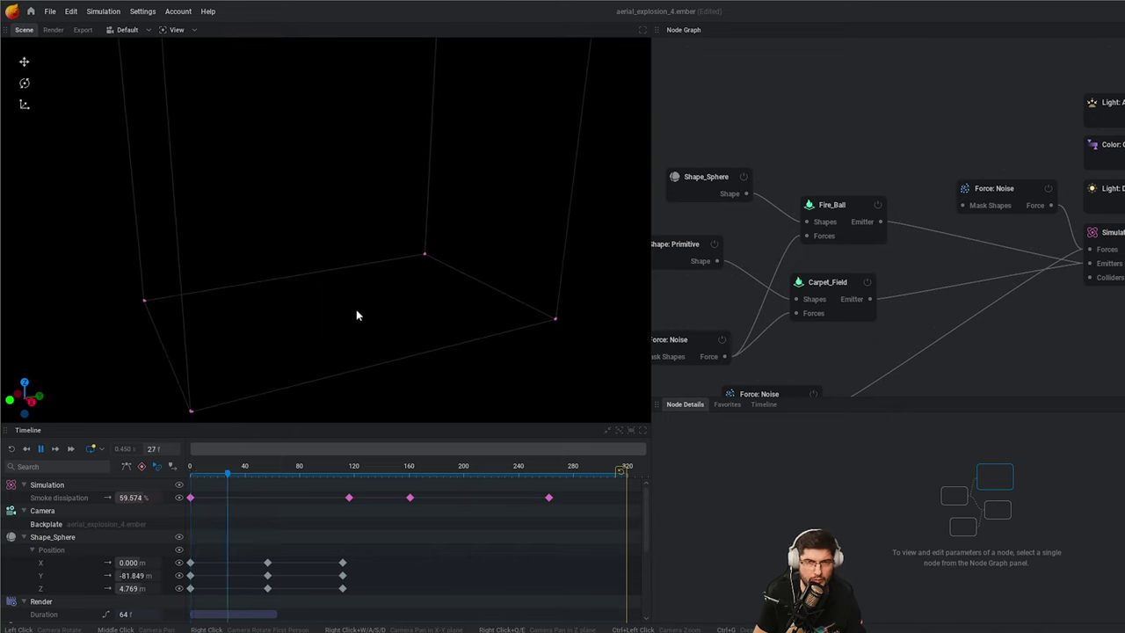
{"action": "left_click_drag", "start_coordinate": [357, 314], "coordinate": [191, 261]}
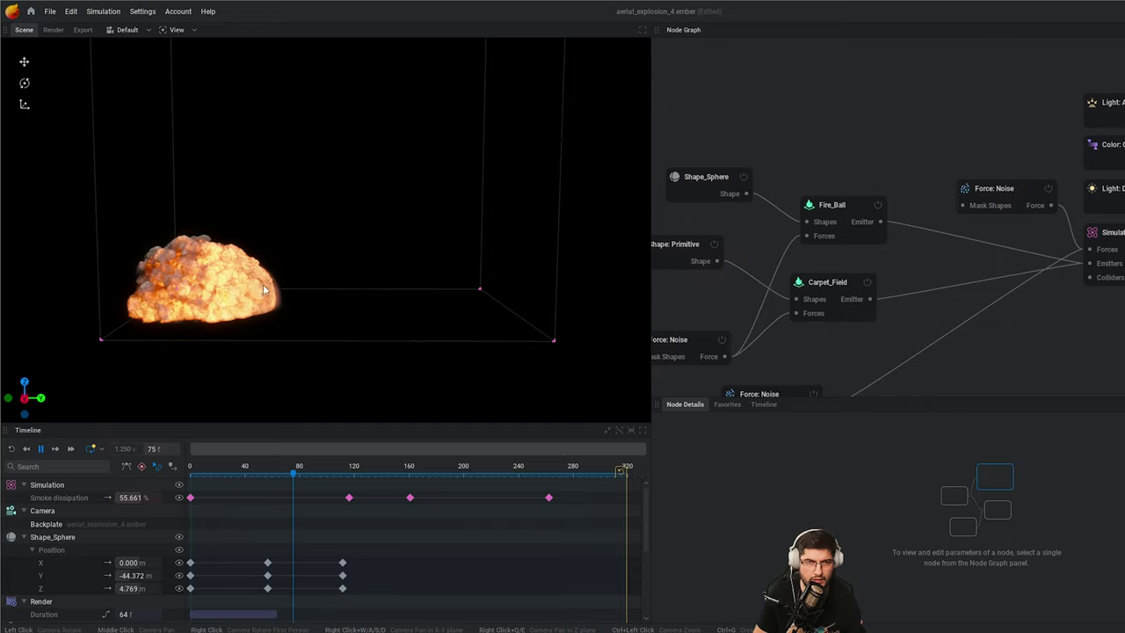
{"action": "left_click_drag", "start_coordinate": [112, 310], "coordinate": [191, 282]}
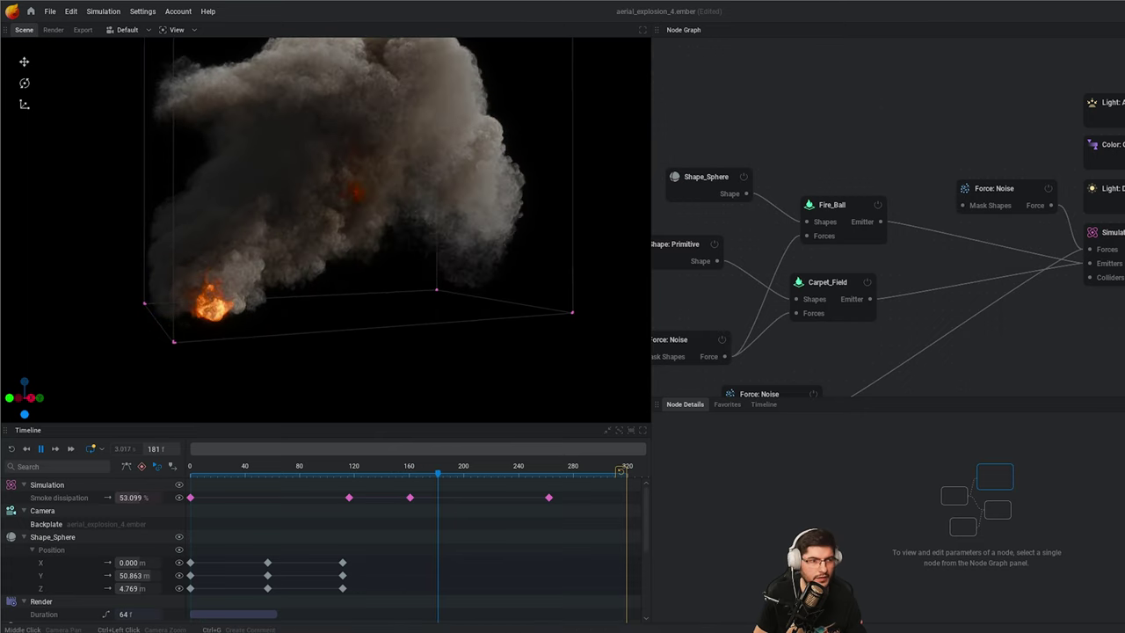
{"action": "middle_click_drag", "start_coordinate": [916, 283], "coordinate": [984, 275]}
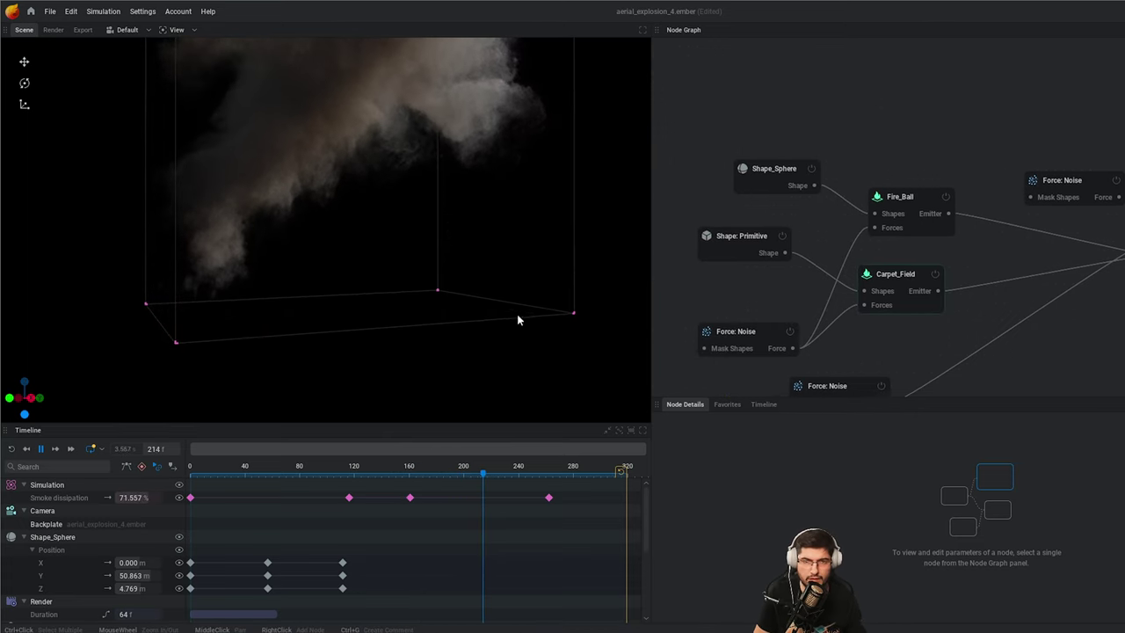
{"action": "key", "text": "space"}
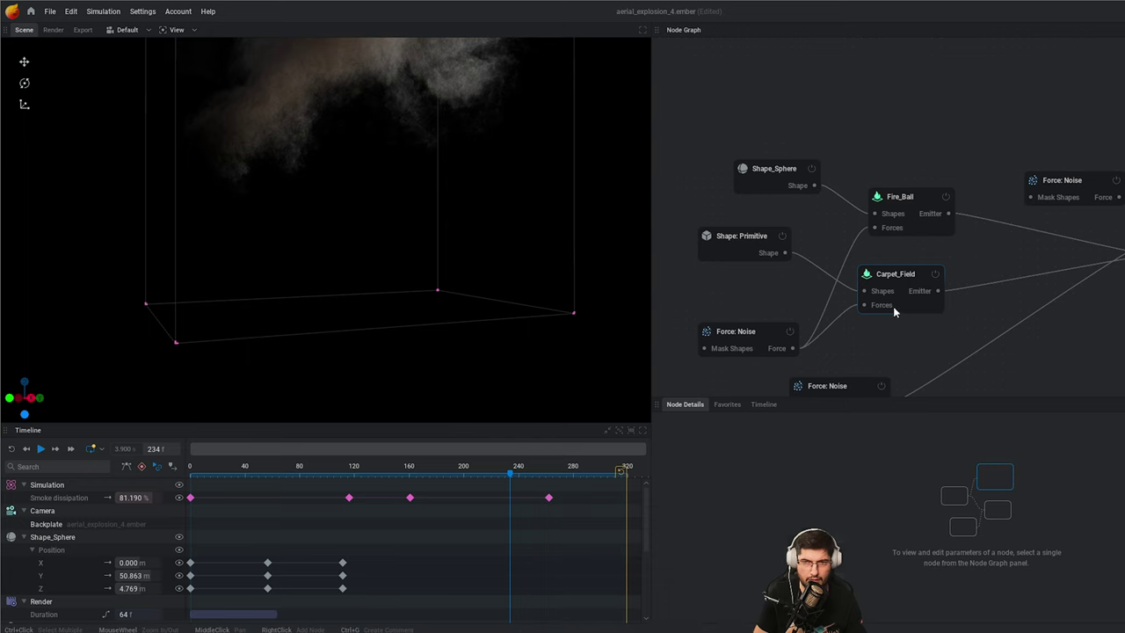
Step: Select the Carpet_Field emitter and scrub the timeline to frames 61 and 78 to examine the emitter shapes up close
{"action": "left_click", "coordinate": [893, 306]}
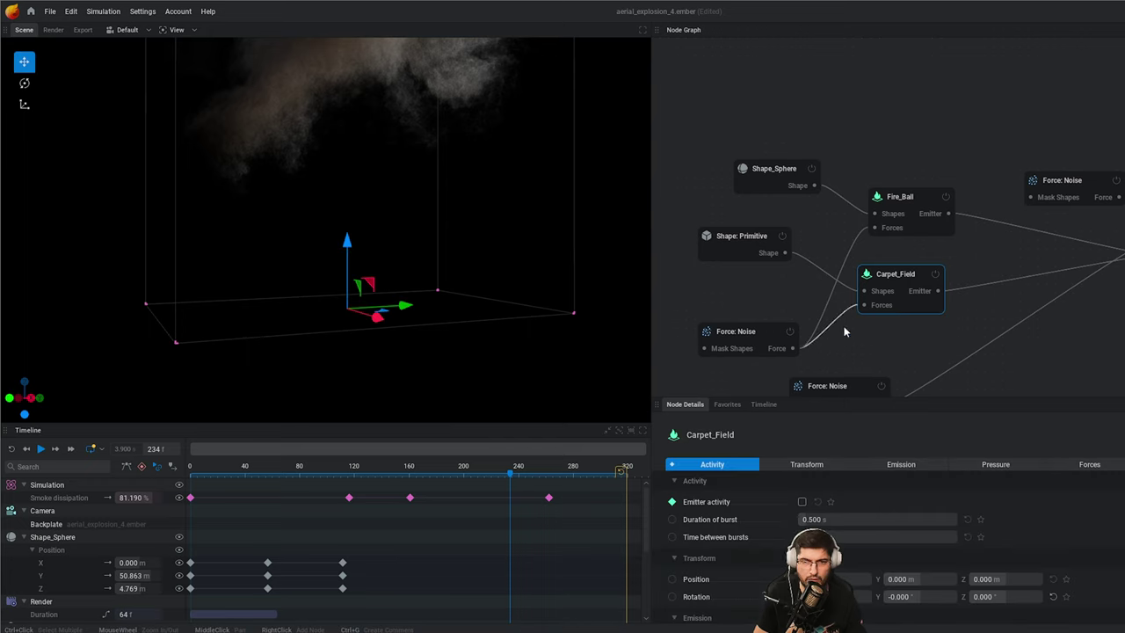
{"action": "middle_click_drag", "start_coordinate": [844, 326], "coordinate": [874, 283]}
{"action": "left_click_drag", "start_coordinate": [511, 475], "coordinate": [274, 486]}
{"action": "scroll", "coordinate": [213, 352], "scroll_direction": "up", "scroll_amount": 3}
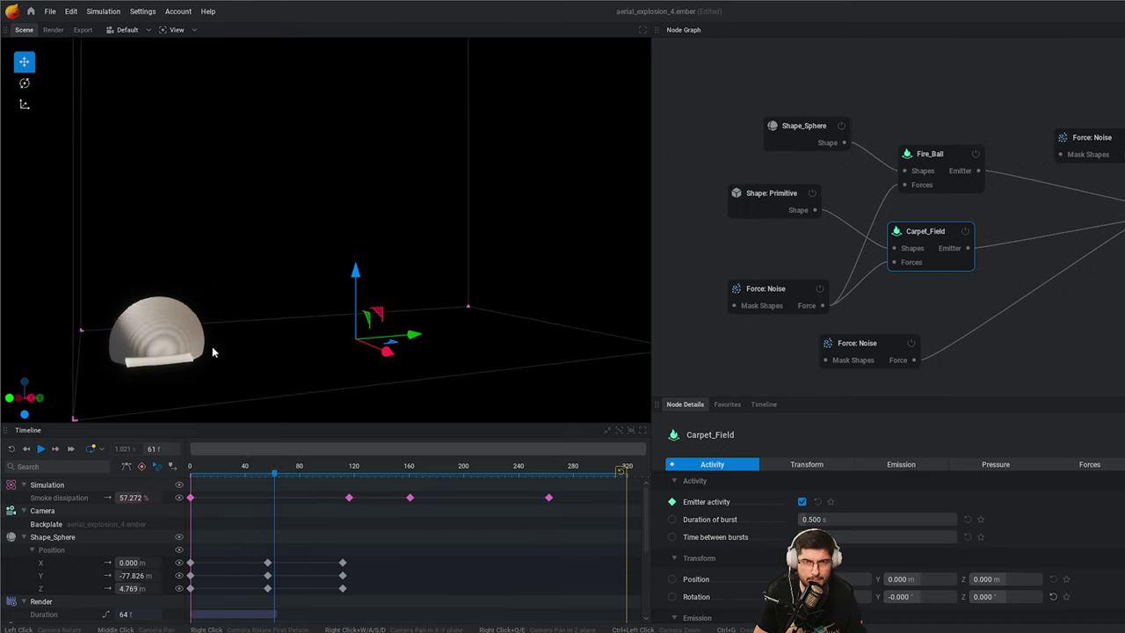
{"action": "middle_click_drag", "start_coordinate": [213, 353], "coordinate": [275, 326]}
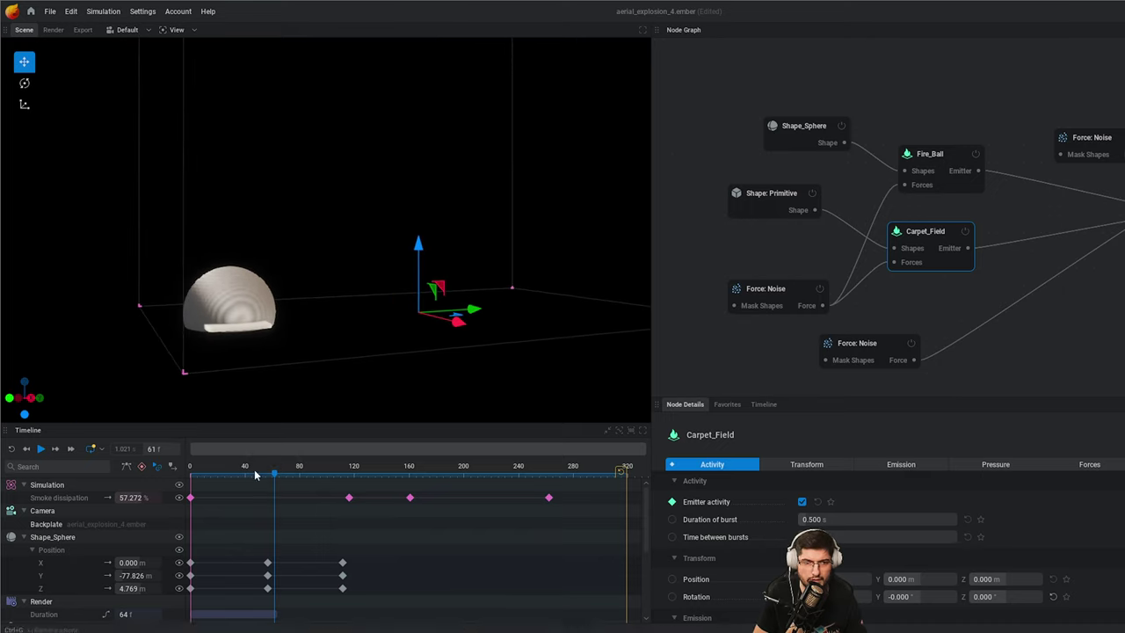
{"action": "mouse_move", "coordinate": [275, 478]}
{"action": "left_mouse_down"}
{"action": "mouse_move", "coordinate": [328, 475]}
{"action": "mouse_move", "coordinate": [270, 477]}
{"action": "mouse_move", "coordinate": [297, 476]}
{"action": "left_mouse_up"}
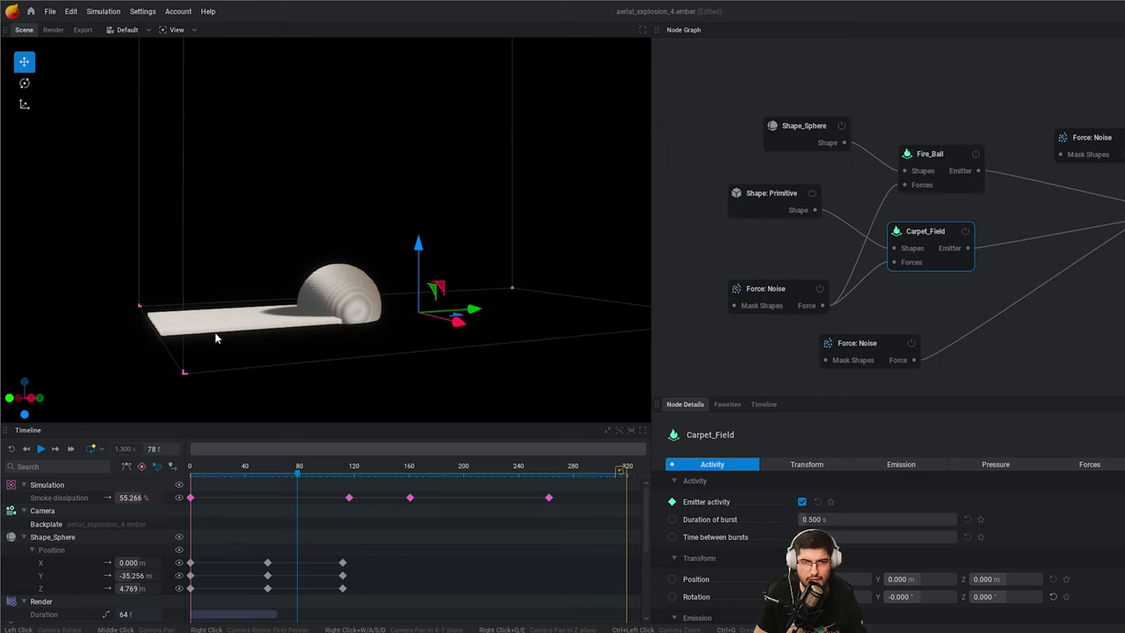
{"action": "scroll", "coordinate": [226, 319], "scroll_direction": "up", "scroll_amount": 2}
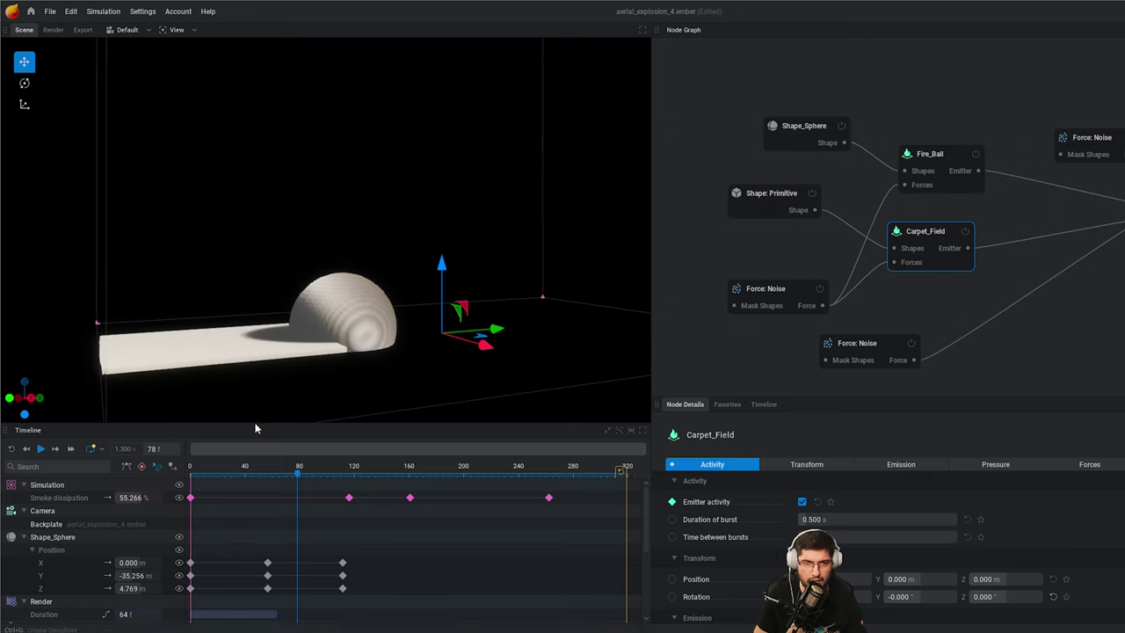
Step: Replay the simulation from its first frame and examine the fire and smoke from different viewpoints
{"action": "left_click_drag", "start_coordinate": [290, 475], "coordinate": [190, 498]}
{"action": "scroll", "coordinate": [236, 372], "scroll_direction": "down", "scroll_amount": 1}
{"action": "key", "text": "space"}
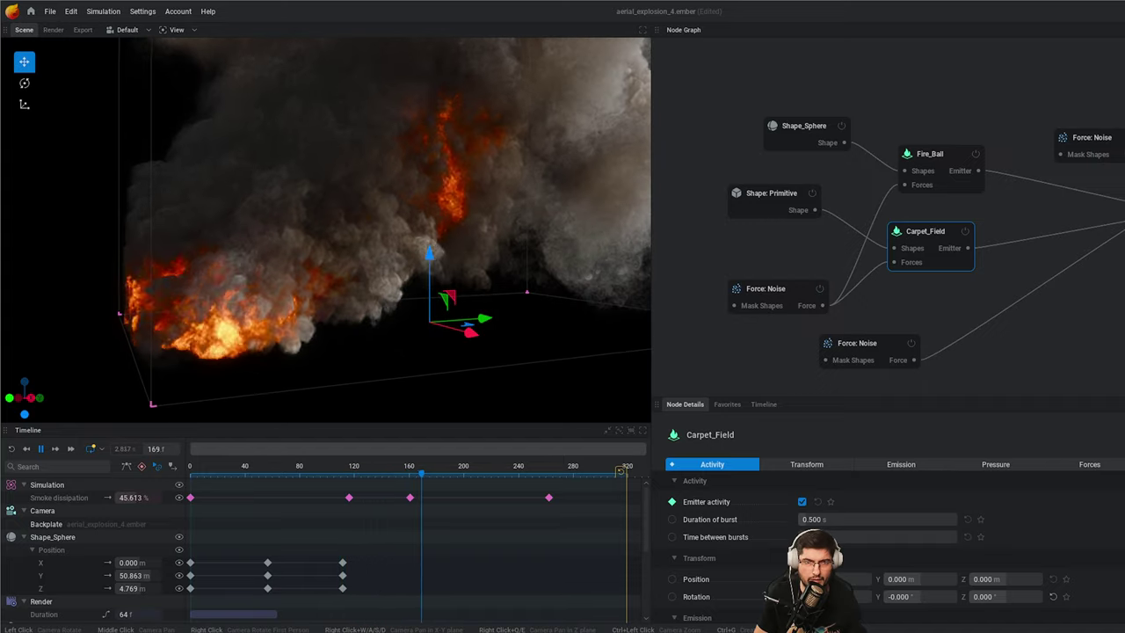
{"action": "left_click_drag", "start_coordinate": [146, 240], "coordinate": [422, 132]}
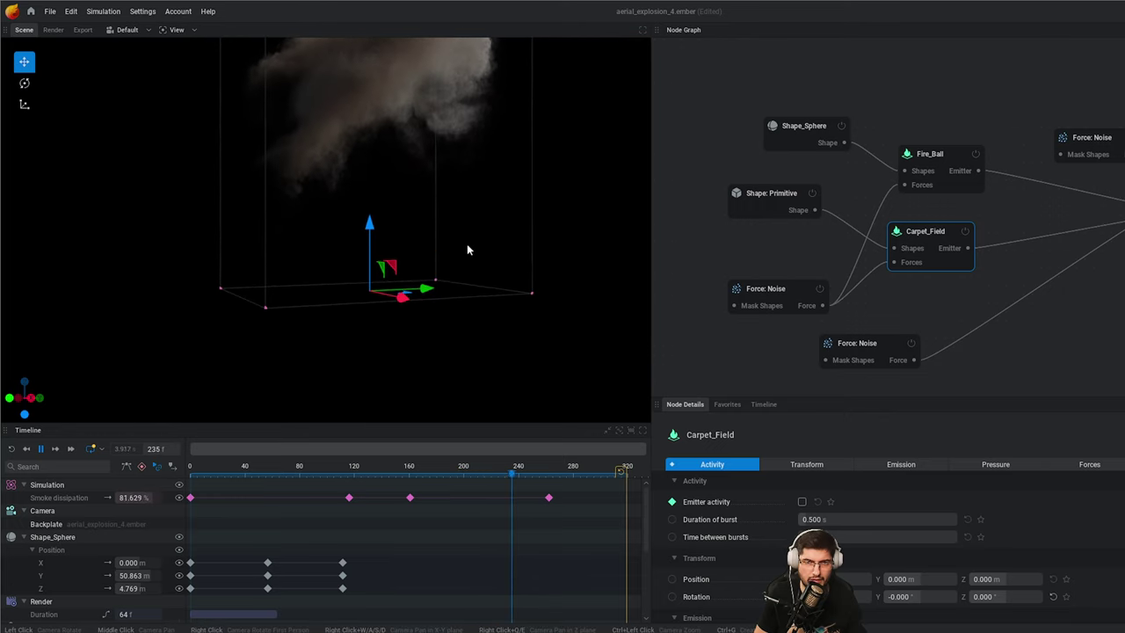
{"action": "scroll", "coordinate": [417, 194], "scroll_direction": "up", "scroll_amount": 3}
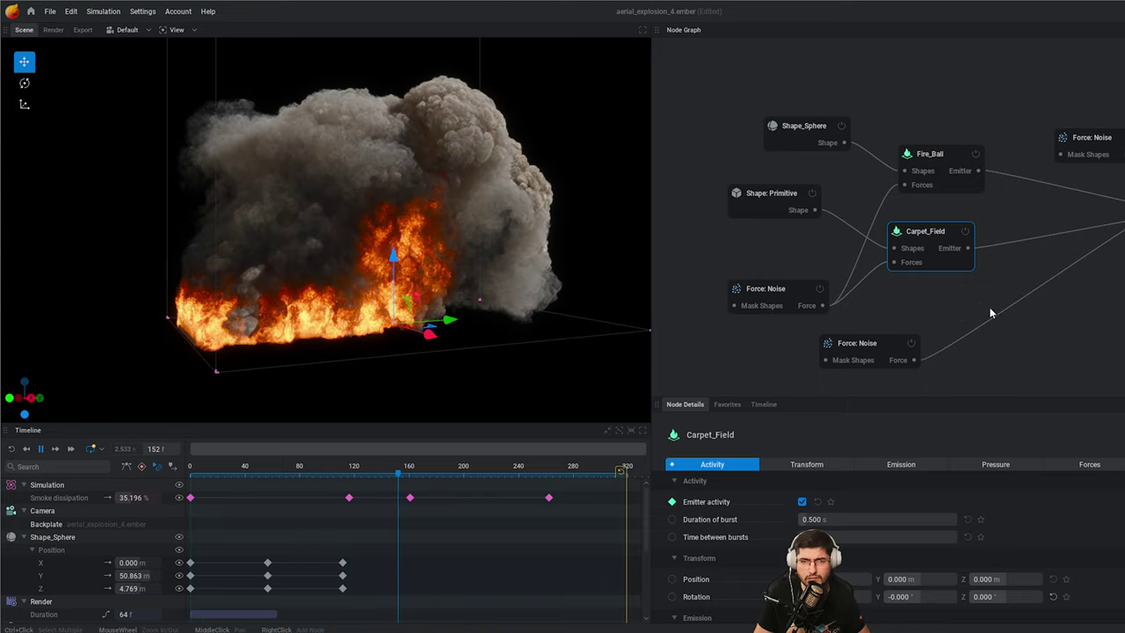
Step: Follow the node graph from the emitters through the Simulation node and open the Volume Processing node's post-process settings
{"action": "middle_click_drag", "start_coordinate": [935, 163], "coordinate": [894, 173]}
{"action": "middle_click_drag", "start_coordinate": [1082, 246], "coordinate": [951, 266]}
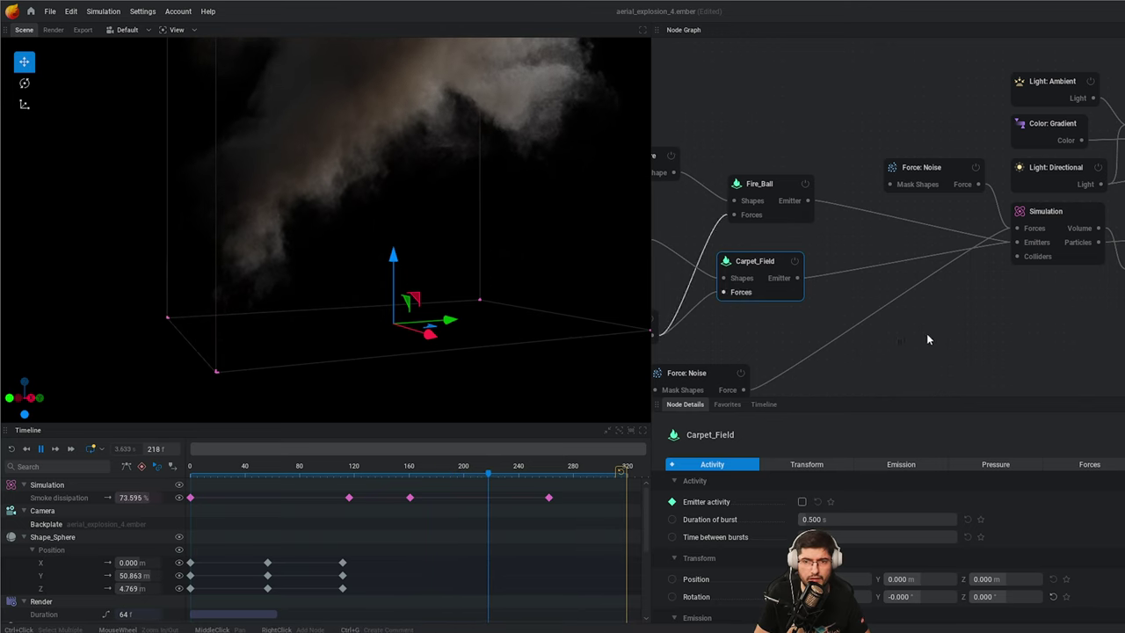
{"action": "middle_click_drag", "start_coordinate": [1055, 239], "coordinate": [981, 249]}
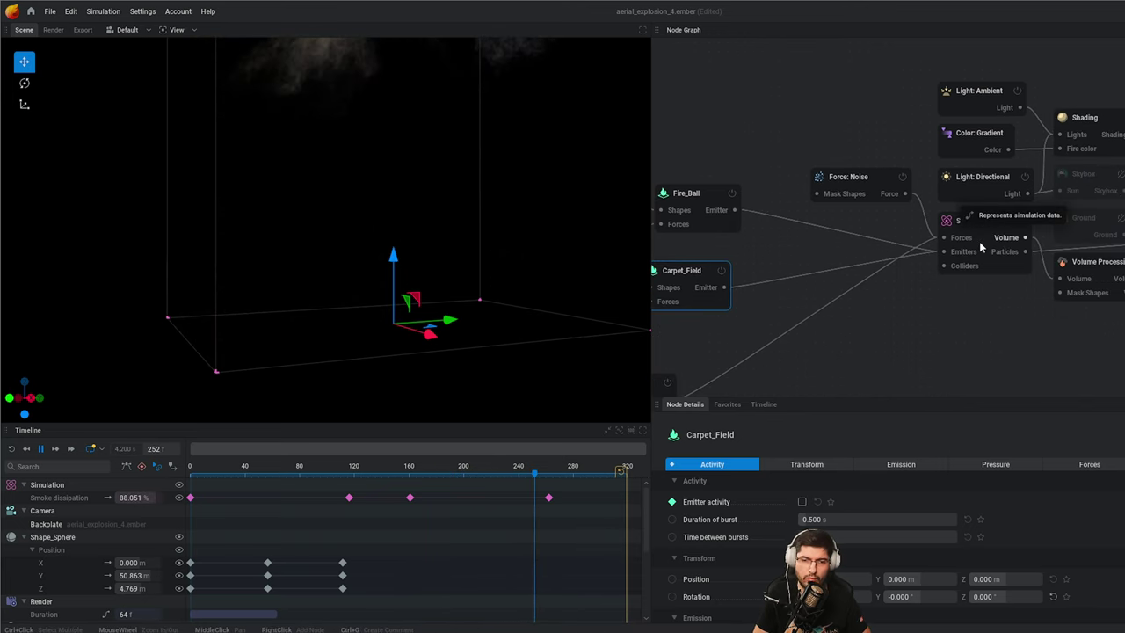
{"action": "middle_click_drag", "start_coordinate": [719, 254], "coordinate": [763, 254]}
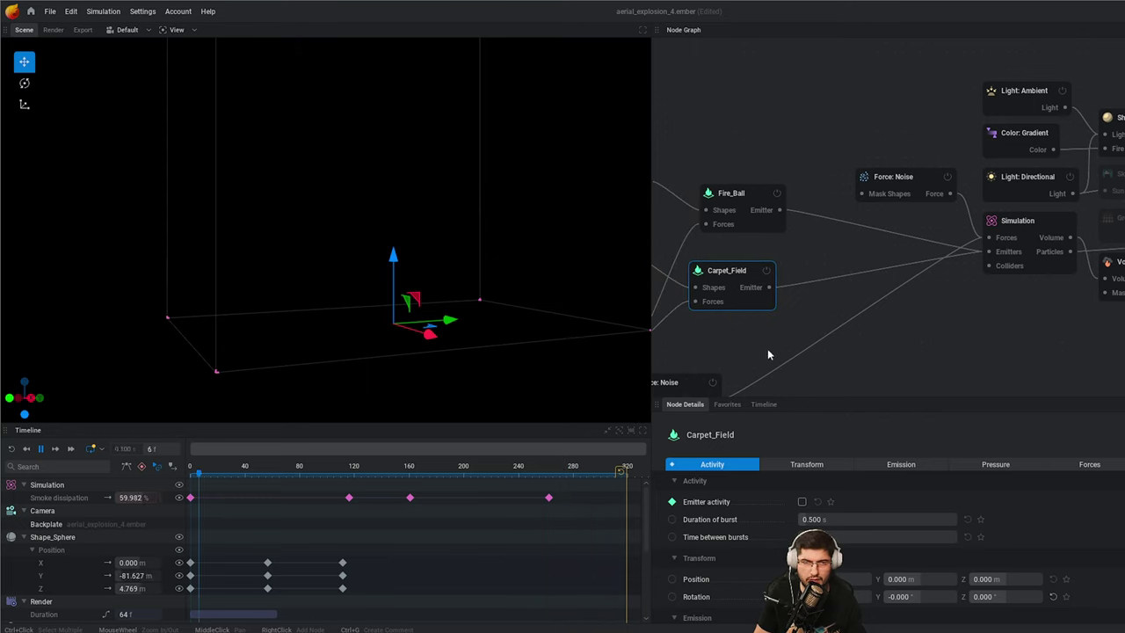
{"action": "middle_click_drag", "start_coordinate": [925, 350], "coordinate": [751, 345]}
{"action": "left_click", "coordinate": [974, 269]}
{"action": "middle_click_drag", "start_coordinate": [685, 363], "coordinate": [1053, 249]}
{"action": "middle_click_drag", "start_coordinate": [1057, 87], "coordinate": [880, 187]}
{"action": "scroll", "coordinate": [967, 308], "scroll_direction": "right", "scroll_amount": 5}
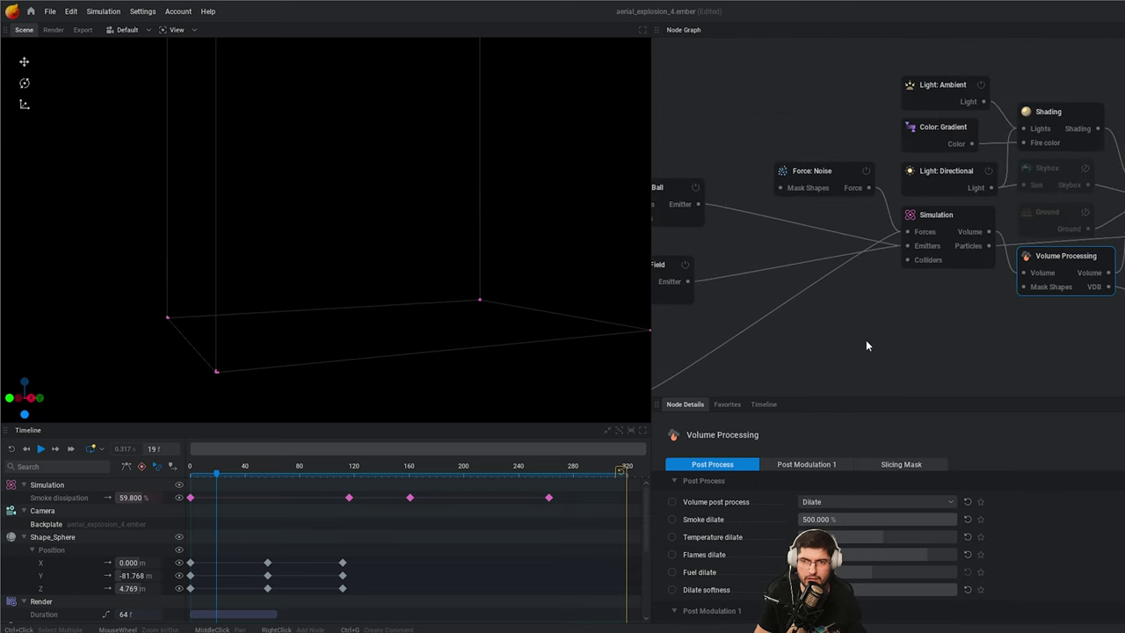
{"action": "scroll", "coordinate": [831, 345], "scroll_direction": "up", "scroll_amount": 2}
Step: Play the simulation and pause it at frame 112 to inspect the dilated smoke and flames up close
{"action": "key", "text": "space"}
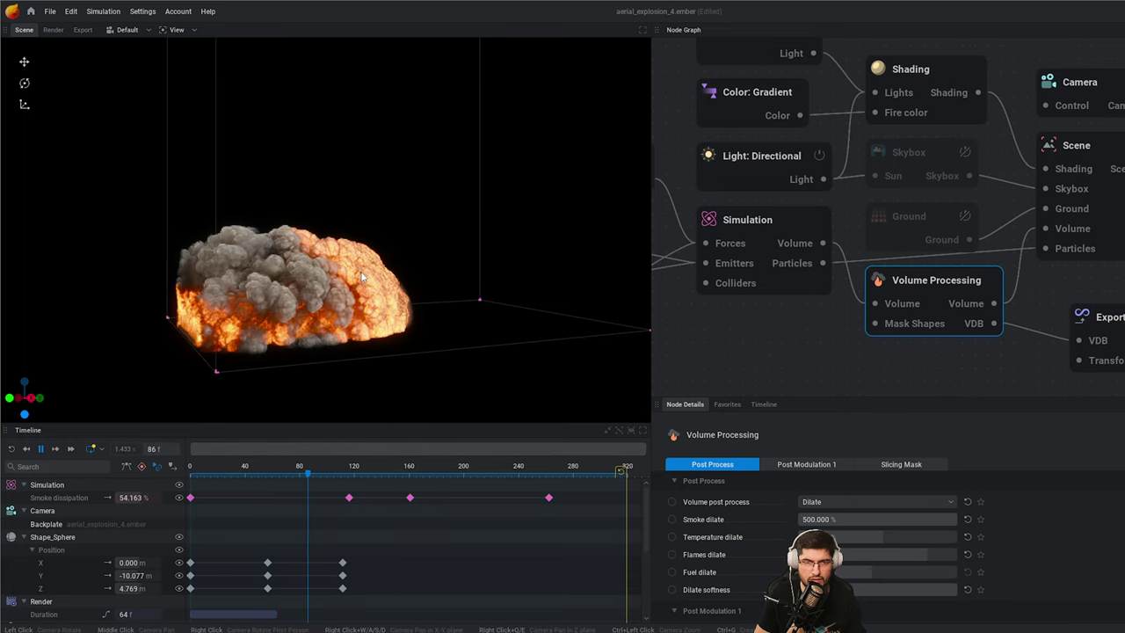
{"action": "key", "text": "space"}
{"action": "scroll", "coordinate": [337, 302], "scroll_direction": "up", "scroll_amount": 5}
{"action": "left_click_drag", "start_coordinate": [331, 267], "coordinate": [248, 326]}
{"action": "middle_click_drag", "start_coordinate": [248, 326], "coordinate": [278, 247]}
{"action": "key", "text": "space"}
{"action": "key", "text": "space"}
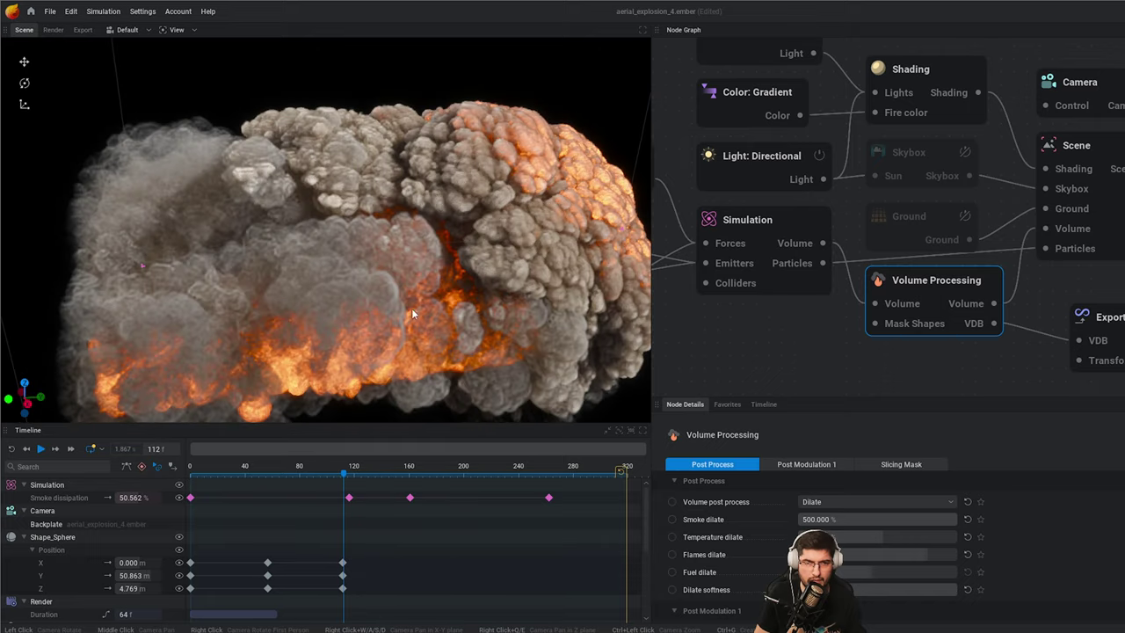
Step: Inspect the explosion from several sides in a maximized viewport, resume playback, restore the layout and restart the simulation
{"action": "key", "text": "ctrl+space"}
{"action": "scroll", "coordinate": [938, 358], "scroll_direction": "up", "scroll_amount": 3}
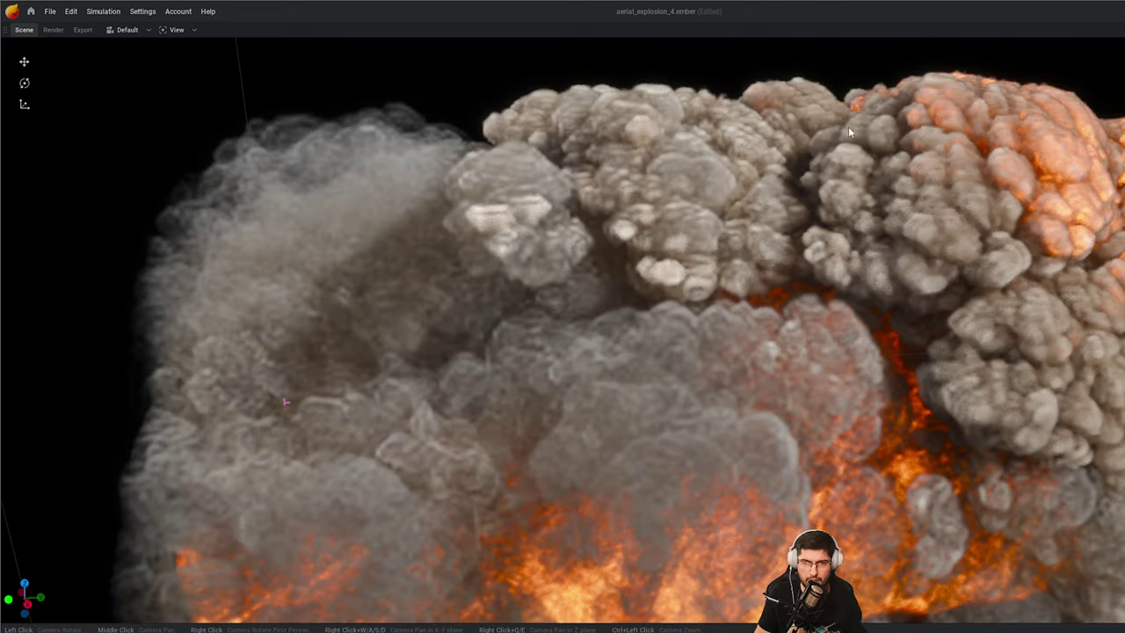
{"action": "left_click_drag", "start_coordinate": [854, 129], "coordinate": [969, 287]}
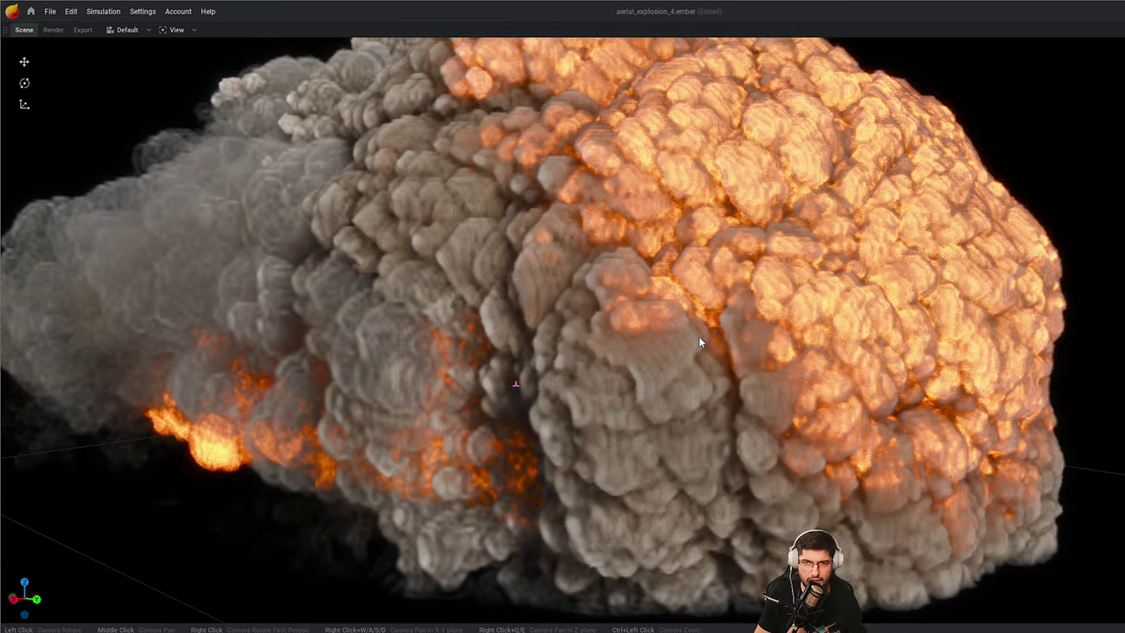
{"action": "left_click_drag", "start_coordinate": [699, 342], "coordinate": [706, 215]}
{"action": "middle_click_drag", "start_coordinate": [622, 118], "coordinate": [611, 197]}
{"action": "key", "text": "space"}
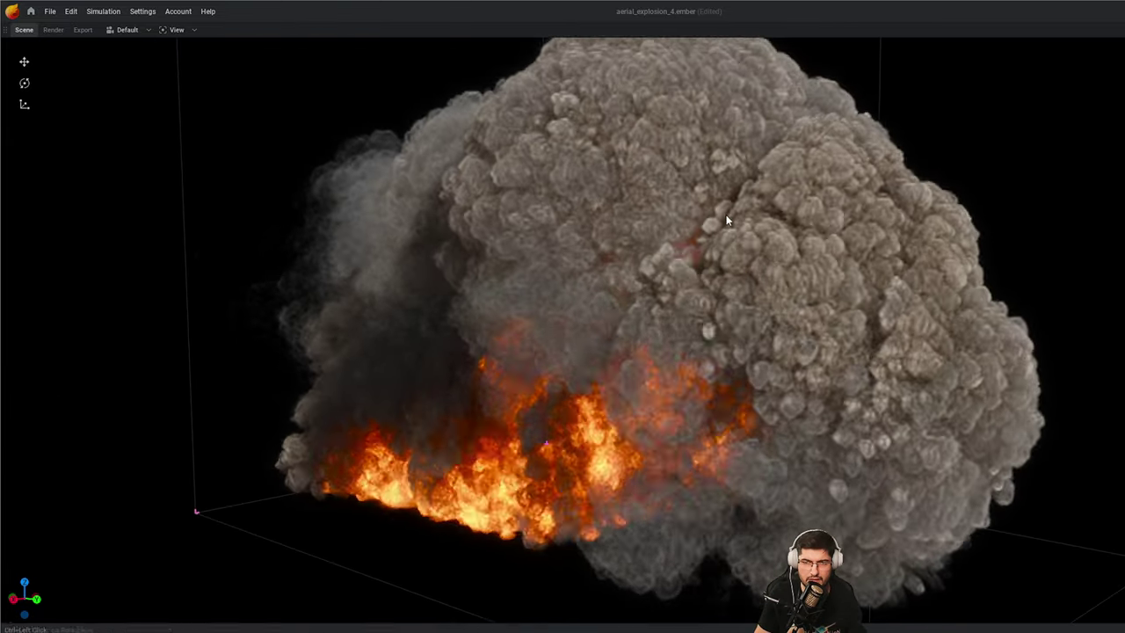
{"action": "key", "text": "ctrl+space"}
{"action": "key", "text": "r"}
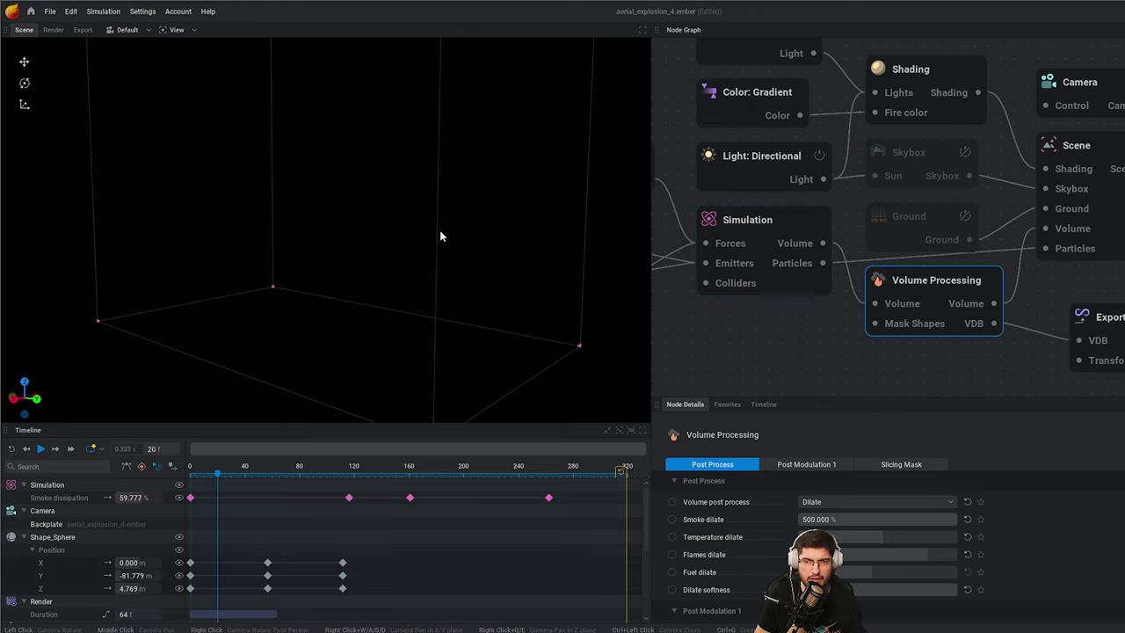
Step: Open the Shading node's rendering settings with the raymarch sharpening options
{"action": "scroll", "coordinate": [1112, 211], "scroll_direction": "down", "scroll_amount": 1}
{"action": "left_click", "coordinate": [884, 108]}
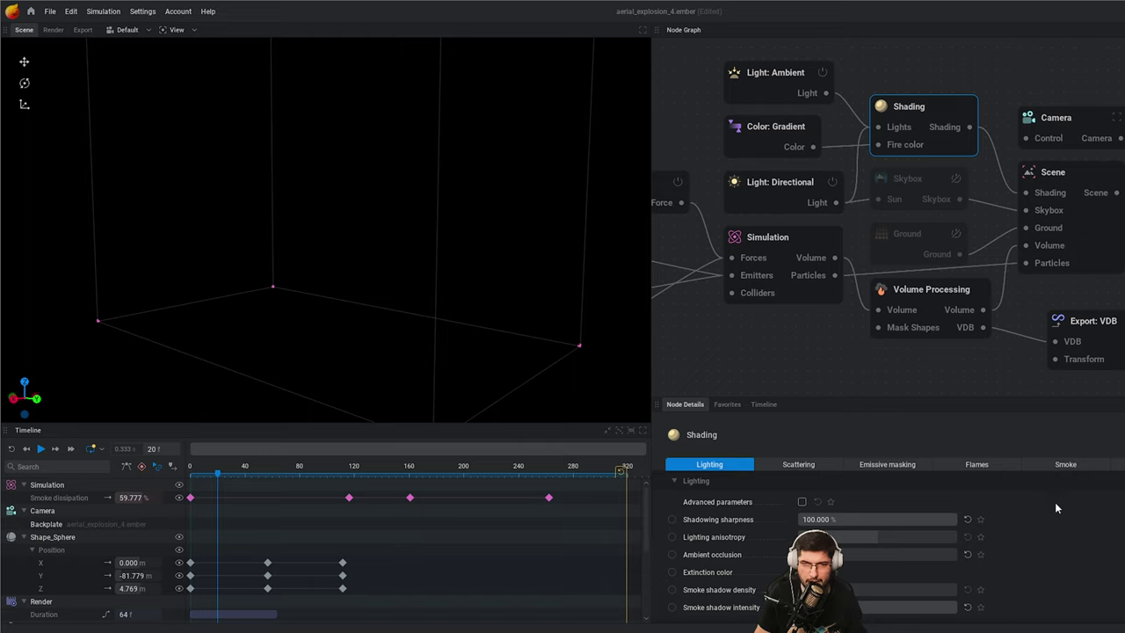
{"action": "left_click", "coordinate": [978, 466]}
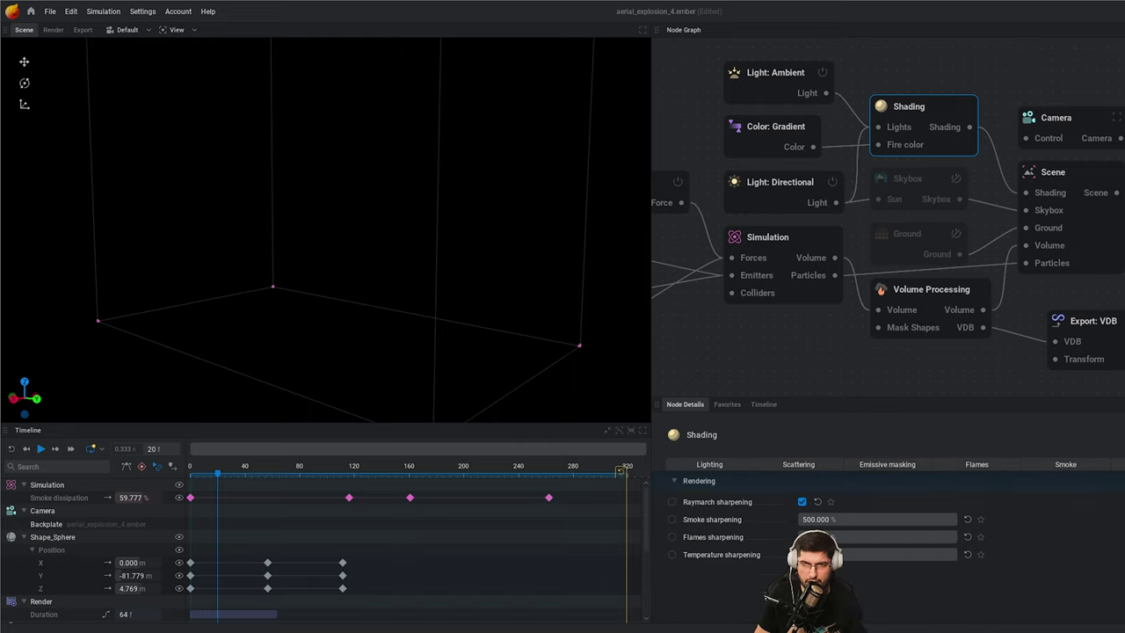
Step: Play the simulation and pause it at frame 103 with the sharpened explosion in close view
{"action": "key", "text": "space"}
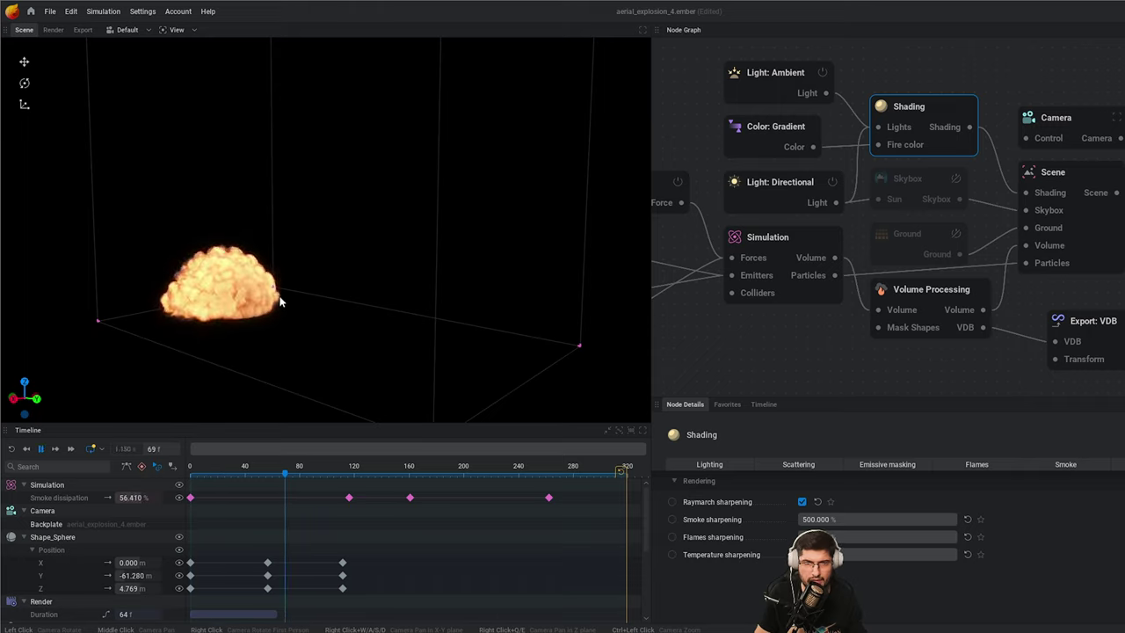
{"action": "scroll", "coordinate": [281, 303], "scroll_direction": "up", "scroll_amount": 3}
{"action": "left_click_drag", "start_coordinate": [281, 302], "coordinate": [287, 302]}
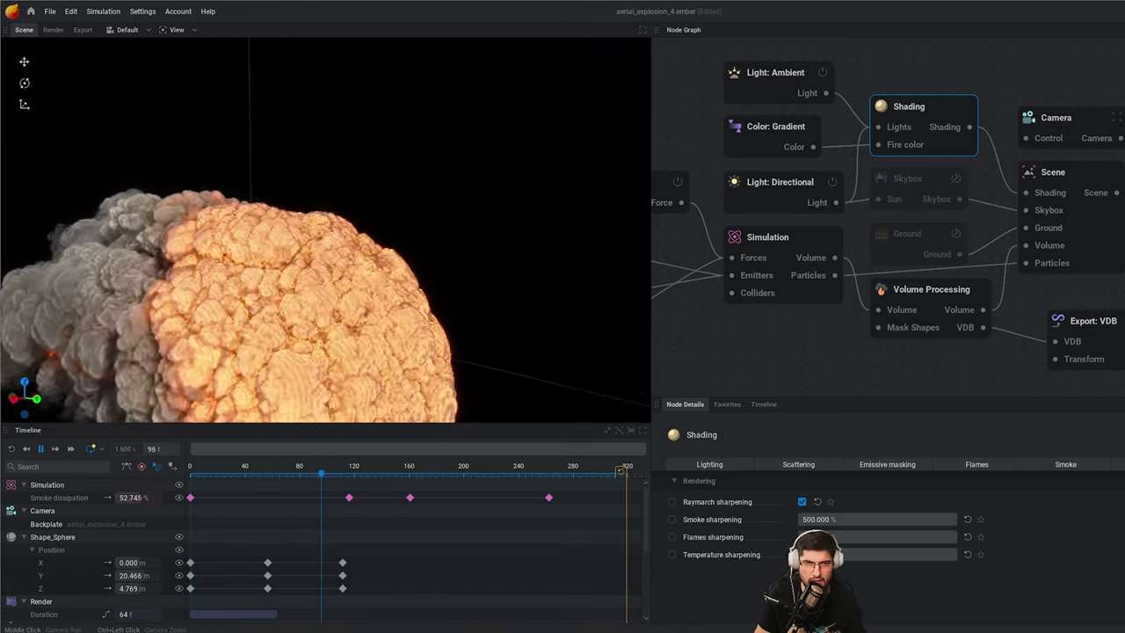
{"action": "key", "text": "space"}
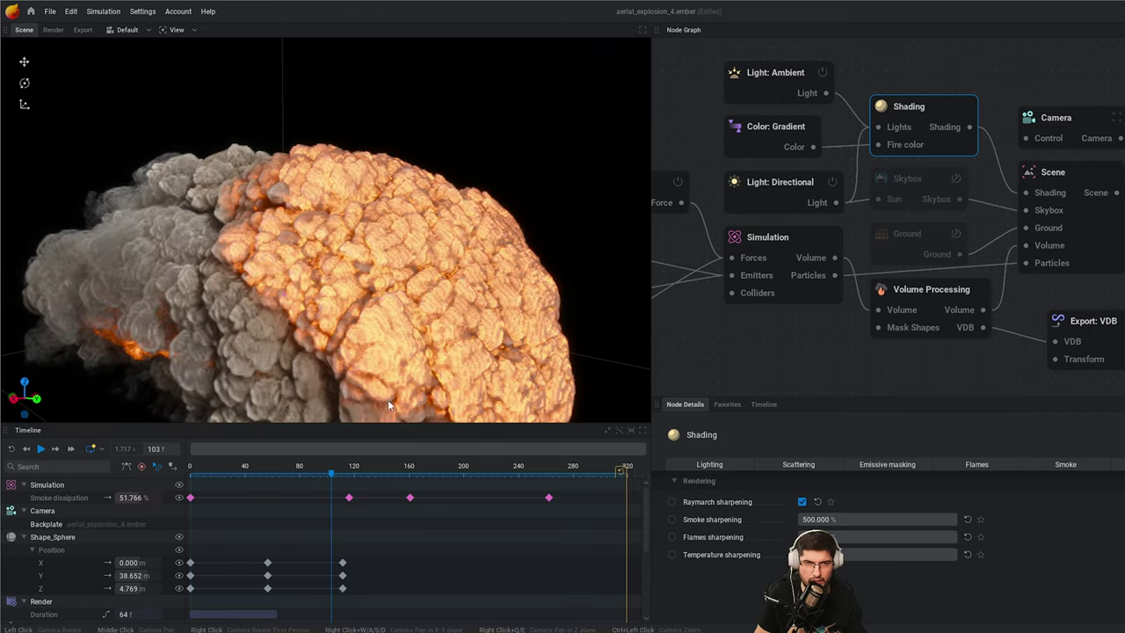
Step: Switch raymarch sharpening off and back on in the Shading node to compare the explosion's surface detail
{"action": "left_click", "coordinate": [801, 503]}
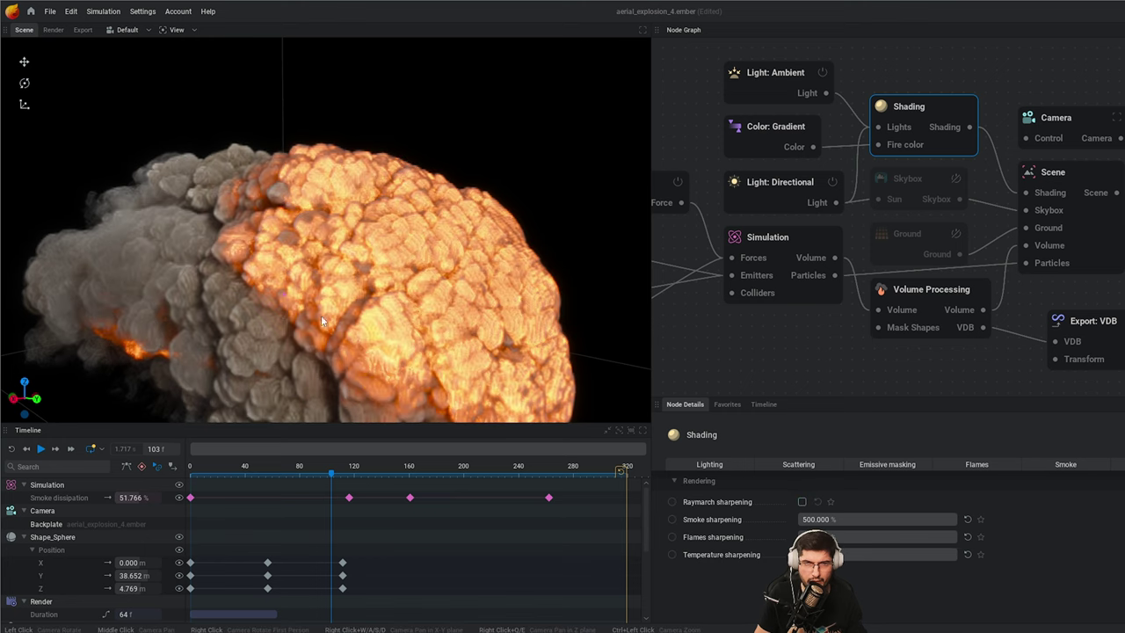
{"action": "left_click_drag", "start_coordinate": [307, 309], "coordinate": [358, 324]}
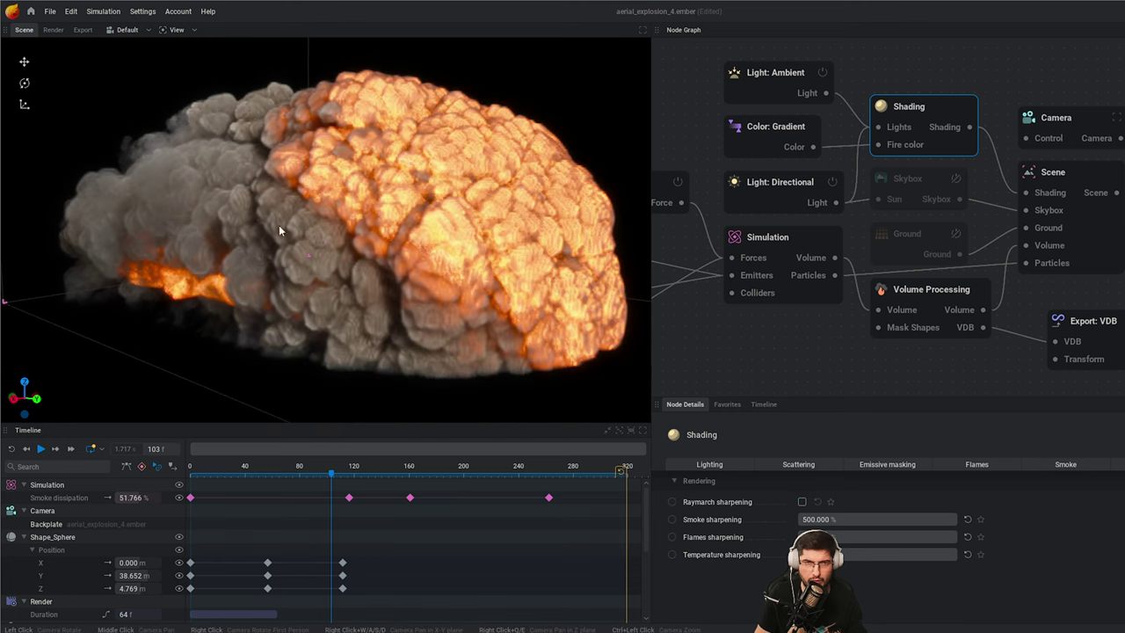
{"action": "left_click_drag", "start_coordinate": [275, 225], "coordinate": [300, 225]}
{"action": "left_click", "coordinate": [800, 502]}
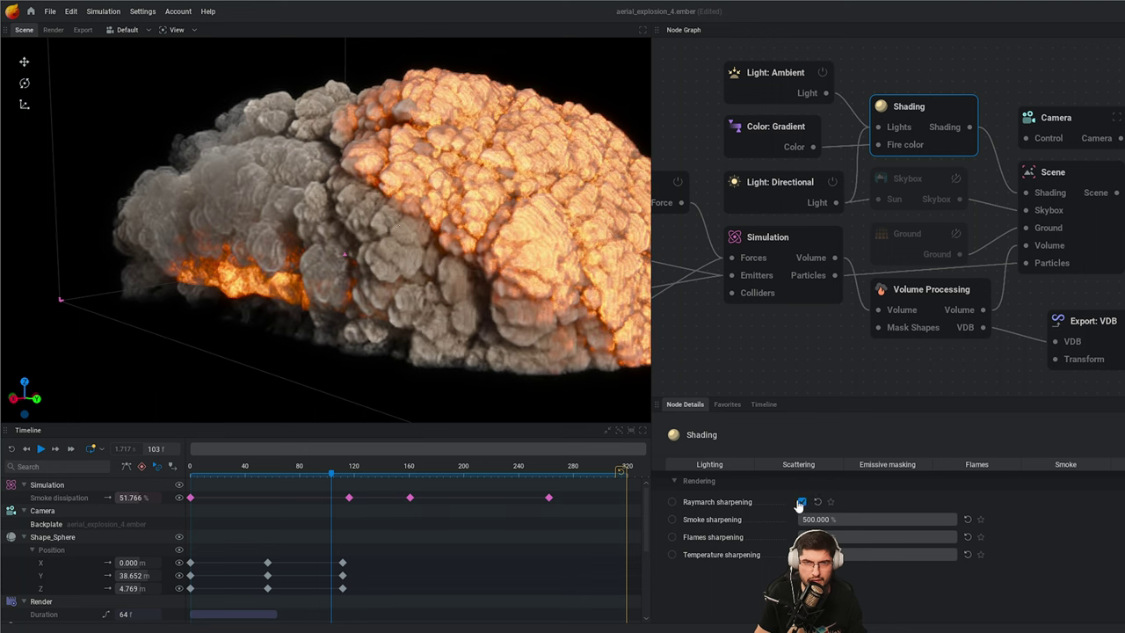
{"action": "left_click_drag", "start_coordinate": [463, 173], "coordinate": [530, 174]}
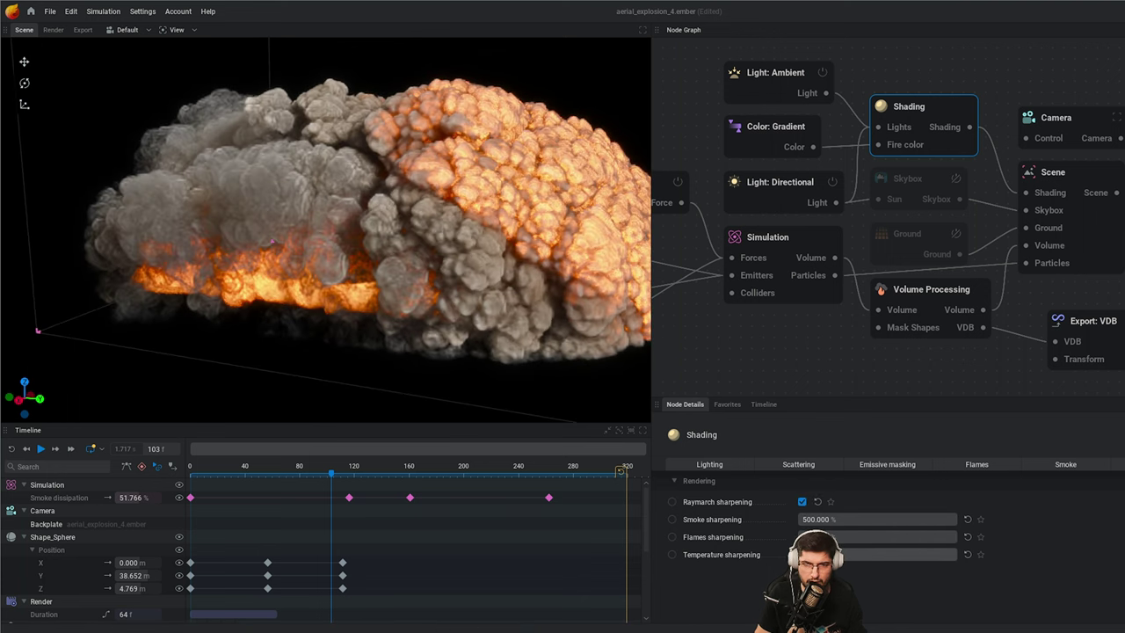
Step: Open the Volume Processing node's post-process dilate settings
{"action": "middle_click_drag", "start_coordinate": [873, 321], "coordinate": [896, 302]}
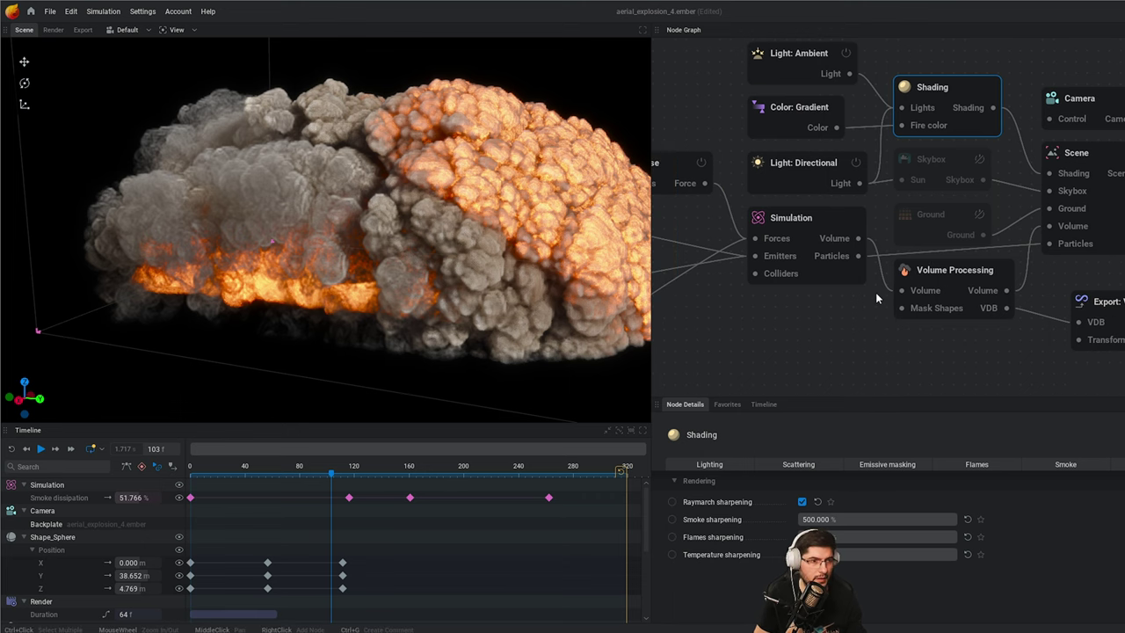
{"action": "middle_click_drag", "start_coordinate": [1055, 324], "coordinate": [1096, 326]}
{"action": "scroll", "coordinate": [962, 313], "scroll_direction": "down", "scroll_amount": 1}
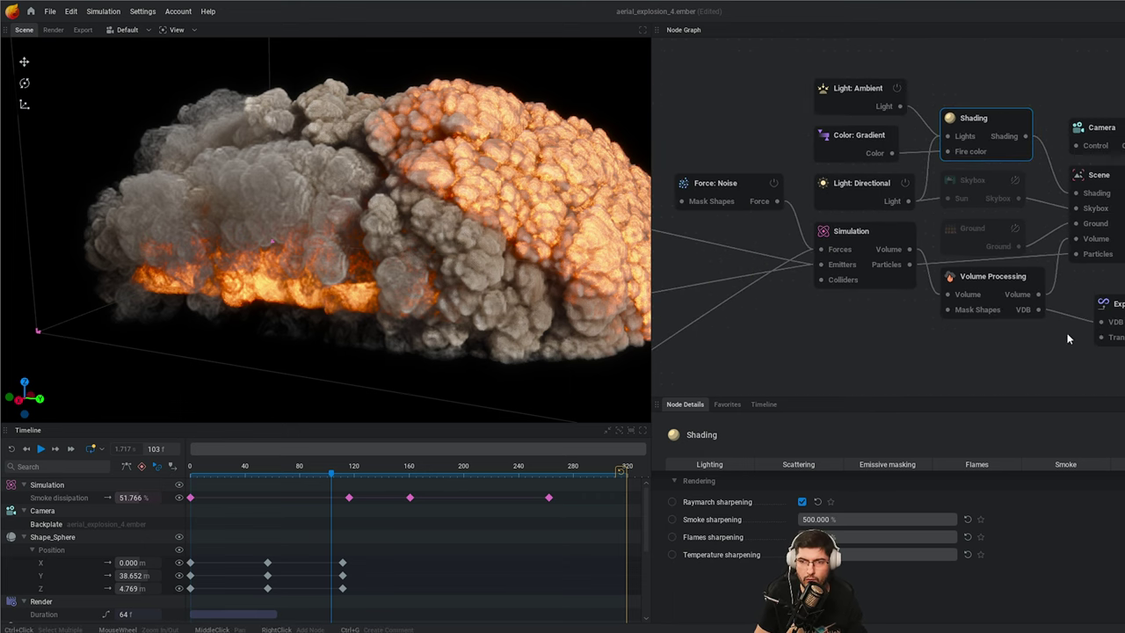
{"action": "left_click", "coordinate": [953, 278]}
{"action": "middle_click_drag", "start_coordinate": [965, 291], "coordinate": [1124, 214]}
{"action": "middle_click_drag", "start_coordinate": [954, 246], "coordinate": [695, 281]}
{"action": "scroll", "coordinate": [857, 285], "scroll_direction": "up", "scroll_amount": 3}
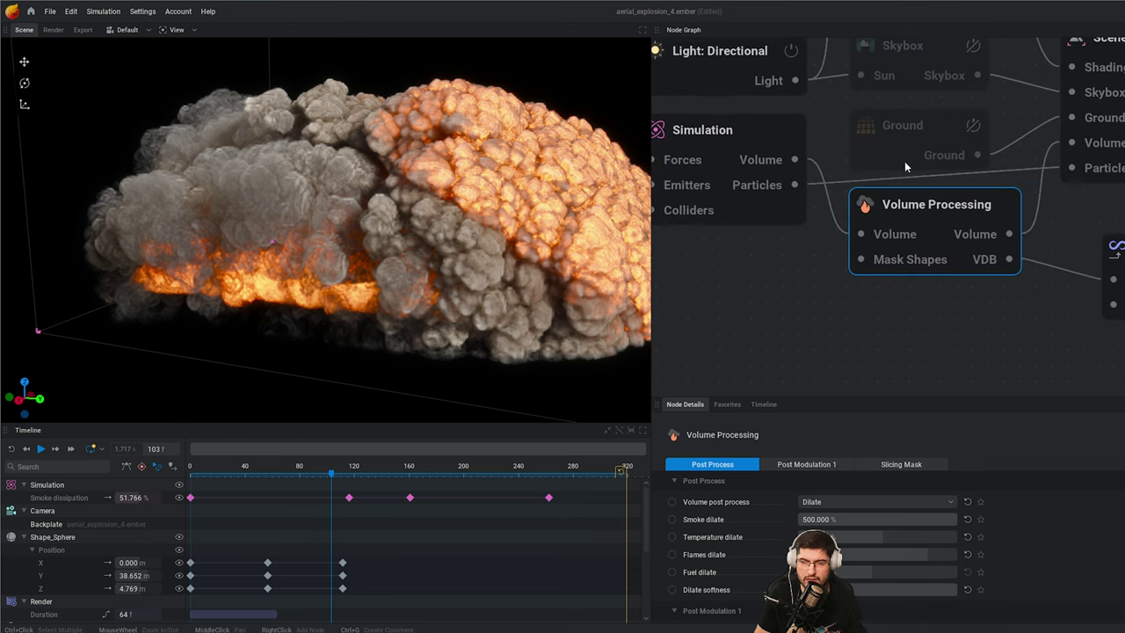
{"action": "mouse_move", "coordinate": [949, 209]}
{"action": "left_mouse_down"}
{"action": "mouse_move", "coordinate": [913, 228]}
{"action": "mouse_move", "coordinate": [950, 229]}
{"action": "left_mouse_up"}
{"action": "middle_click_drag", "start_coordinate": [903, 307], "coordinate": [817, 314]}
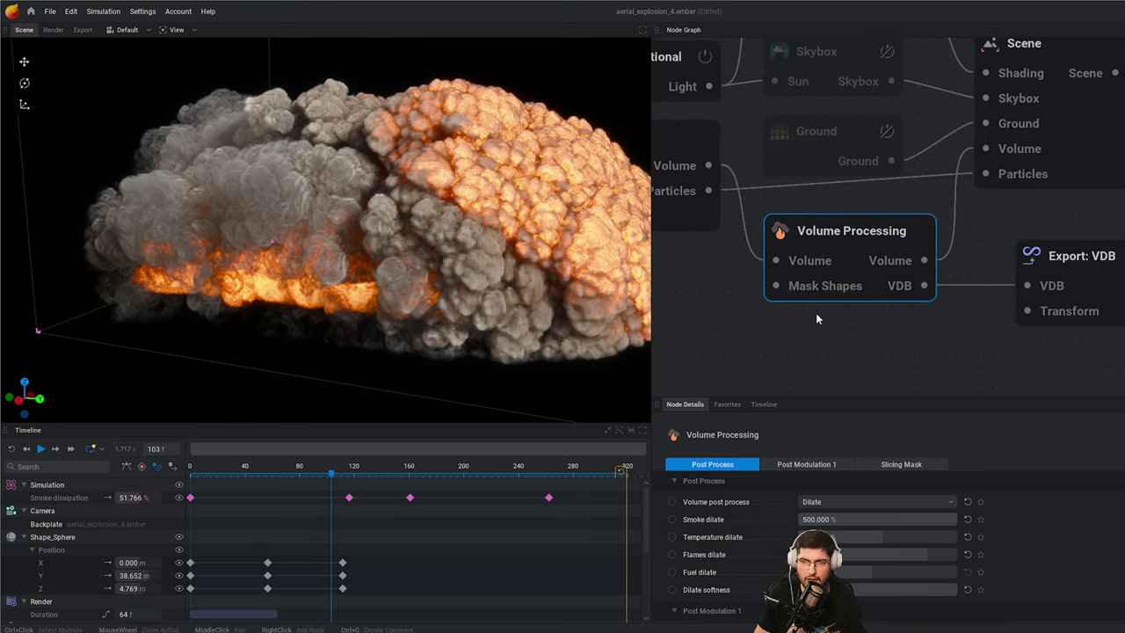
Step: Open the Export: VDB node's export settings with the directory and filename
{"action": "middle_click_drag", "start_coordinate": [924, 294], "coordinate": [749, 270]}
{"action": "left_click_drag", "start_coordinate": [805, 275], "coordinate": [912, 347]}
{"action": "left_click", "coordinate": [913, 233]}
{"action": "middle_click_drag", "start_coordinate": [1013, 310], "coordinate": [1061, 234]}
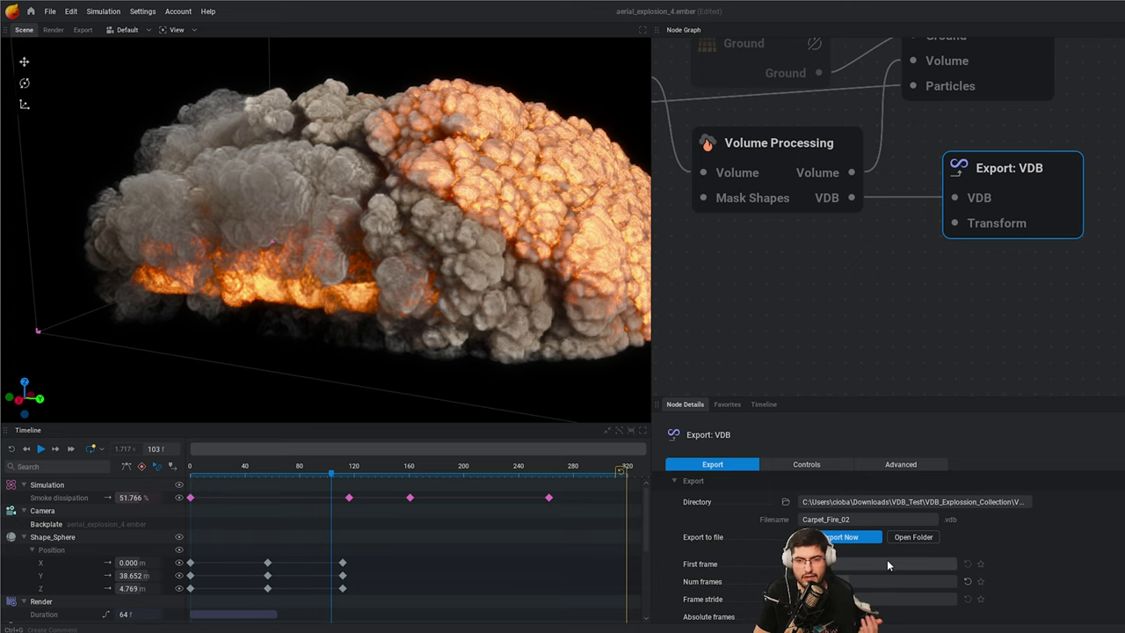
Step: Trace the node graph back from the Simulation node to the emitters, and open the Volume Processing settings again
{"action": "scroll", "coordinate": [842, 299], "scroll_direction": "down", "scroll_amount": 2}
{"action": "middle_click_drag", "start_coordinate": [843, 295], "coordinate": [937, 295]}
{"action": "middle_click_drag", "start_coordinate": [707, 118], "coordinate": [858, 148]}
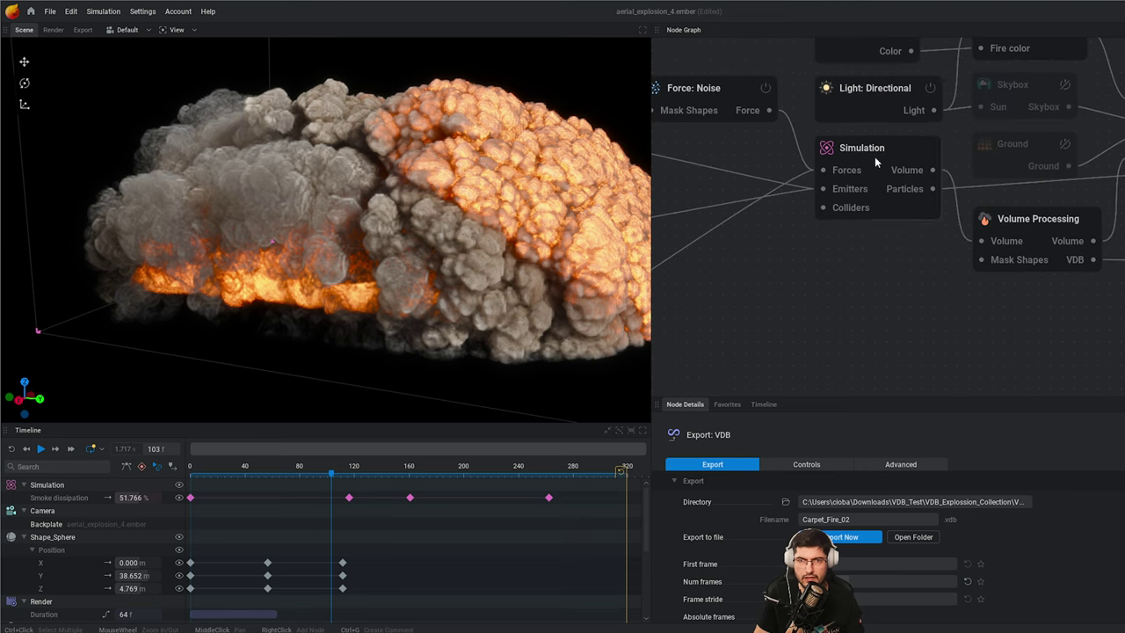
{"action": "scroll", "coordinate": [897, 190], "scroll_direction": "down", "scroll_amount": 2}
{"action": "middle_click_drag", "start_coordinate": [707, 224], "coordinate": [915, 235]}
{"action": "middle_click_drag", "start_coordinate": [987, 226], "coordinate": [1047, 227]}
{"action": "middle_click_drag", "start_coordinate": [906, 235], "coordinate": [963, 236]}
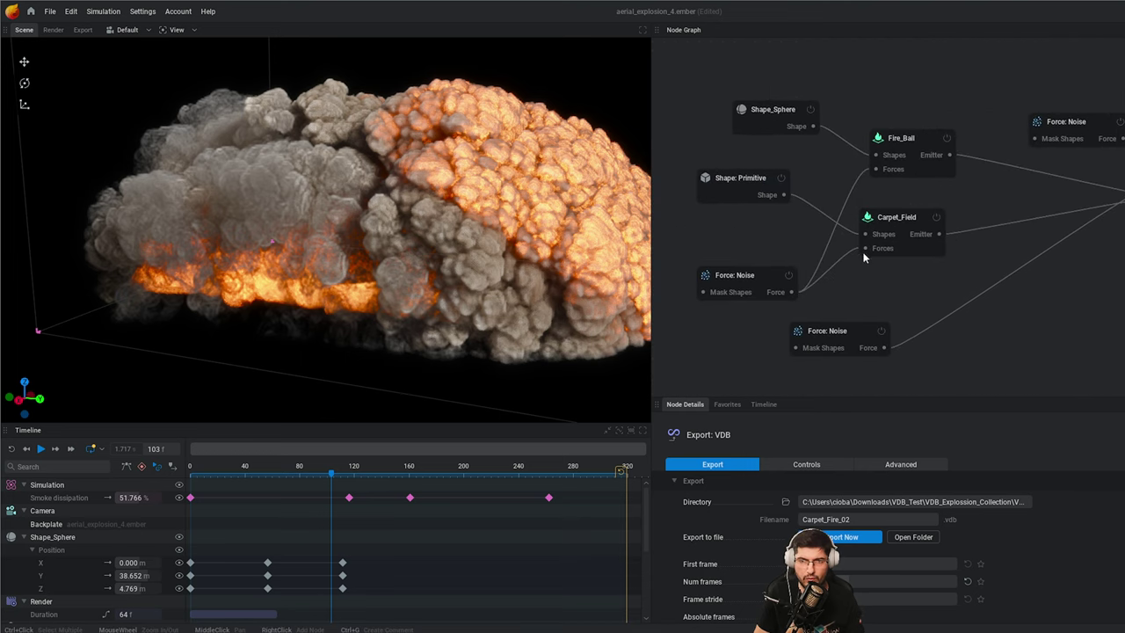
{"action": "middle_click_drag", "start_coordinate": [1058, 231], "coordinate": [835, 271]}
{"action": "left_click", "coordinate": [1104, 278]}
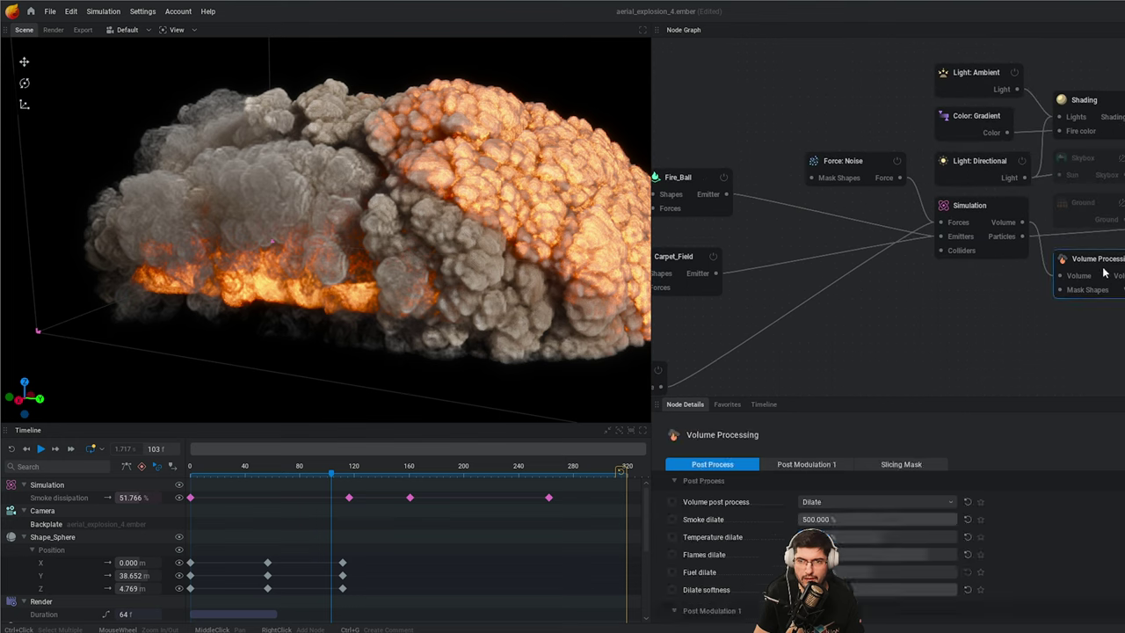
Step: Open the Carpet_Field emitter's activity and transform settings
{"action": "scroll", "coordinate": [951, 355], "scroll_direction": "left", "scroll_amount": 4}
{"action": "scroll", "coordinate": [911, 278], "scroll_direction": "left", "scroll_amount": 3}
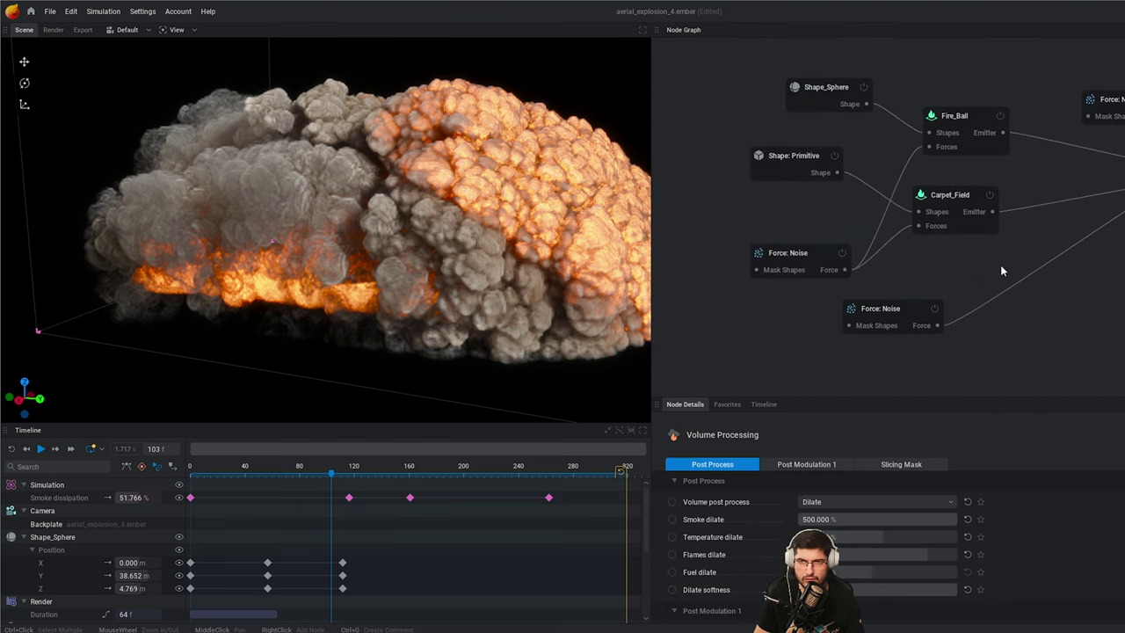
{"action": "left_click", "coordinate": [937, 205]}
{"action": "scroll", "coordinate": [996, 206], "scroll_direction": "up", "scroll_amount": 3}
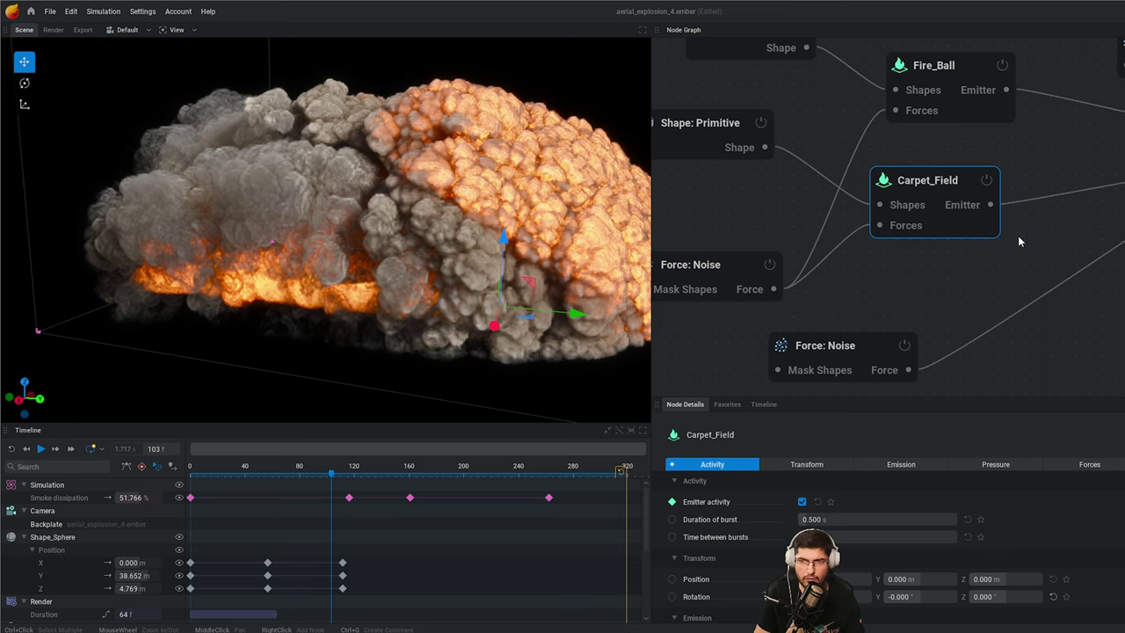
{"action": "middle_click_drag", "start_coordinate": [1027, 238], "coordinate": [924, 275]}
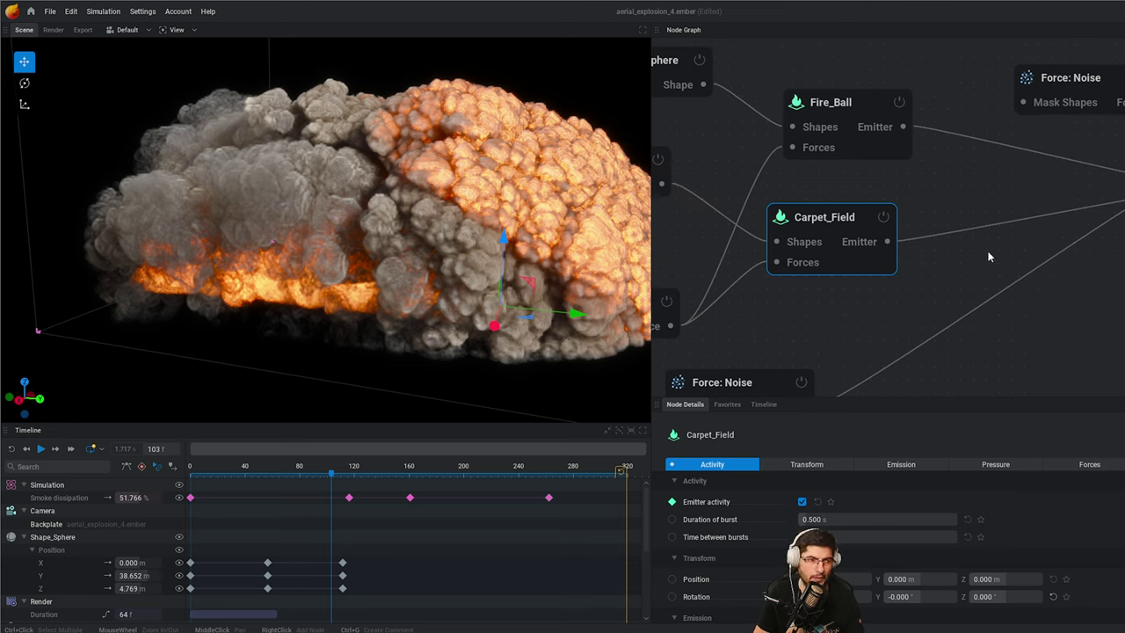
Step: Search the available nodes for "emi" to look at the emitter types, and dismiss the list without adding one
{"action": "scroll", "coordinate": [929, 285], "scroll_direction": "right", "scroll_amount": 3}
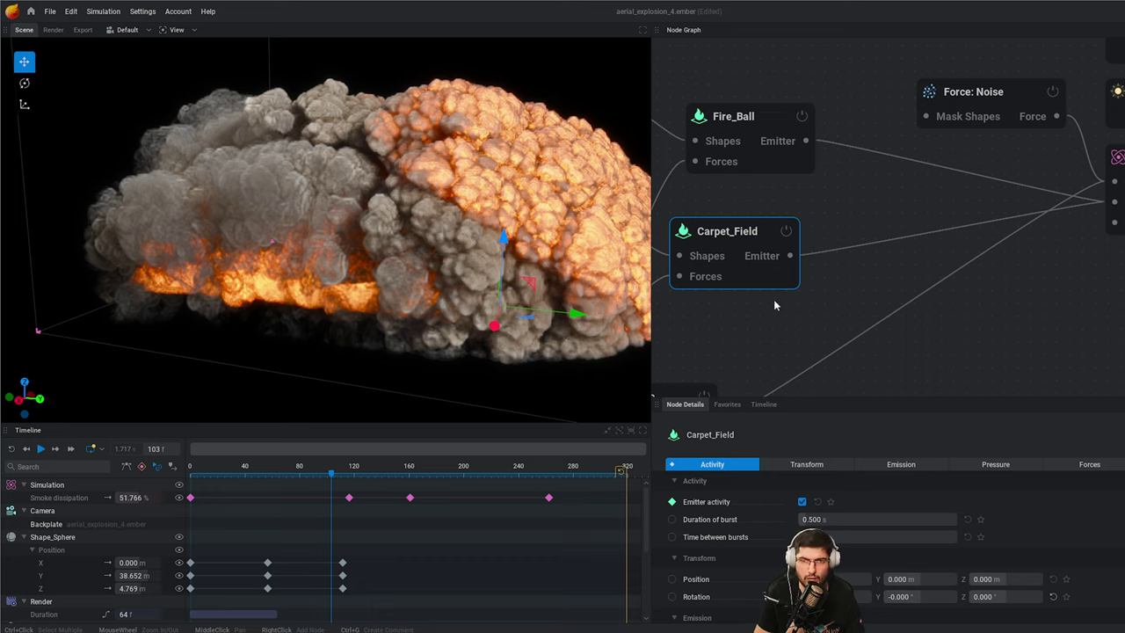
{"action": "right_click", "coordinate": [851, 309]}
{"action": "type", "text": "emi"}
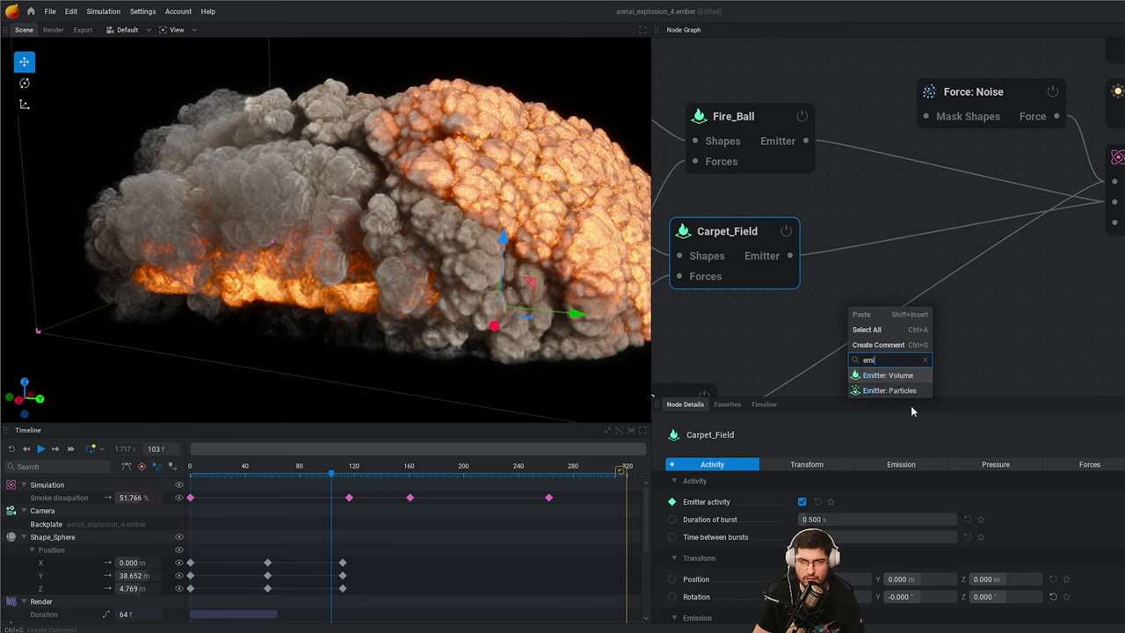
{"action": "left_click", "coordinate": [727, 255]}
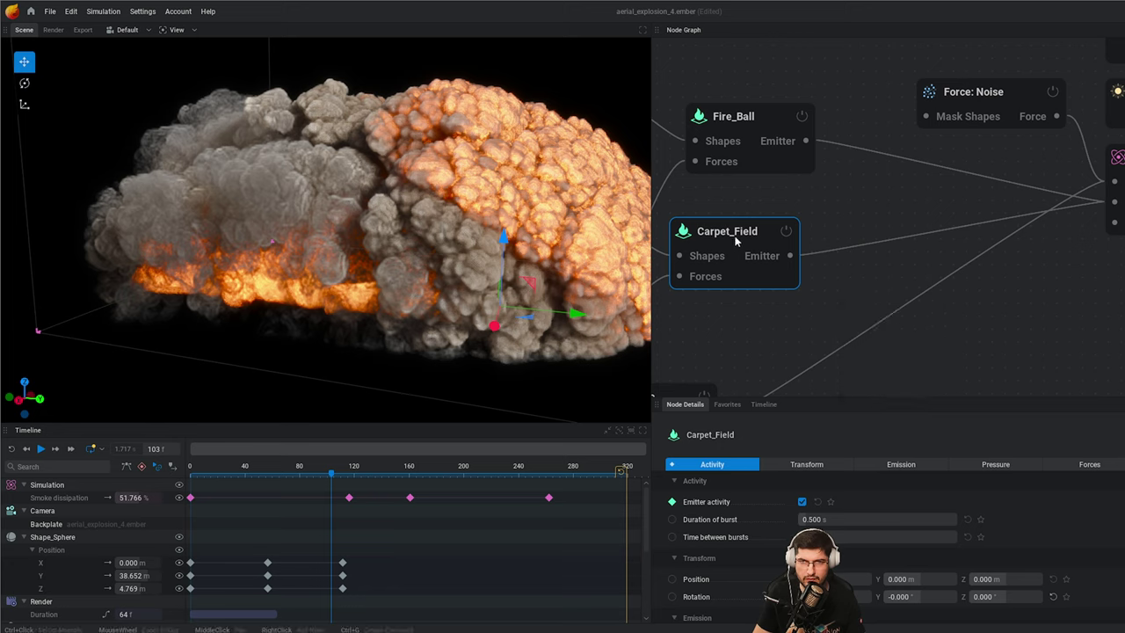
Step: Follow the Carpet_Field emitter's connection through Simulation and Volume Processing, and reopen the Export: VDB settings
{"action": "middle_click_drag", "start_coordinate": [940, 265], "coordinate": [894, 263]}
{"action": "scroll", "coordinate": [1012, 298], "scroll_direction": "down", "scroll_amount": 1}
{"action": "middle_click_drag", "start_coordinate": [1012, 298], "coordinate": [946, 306]}
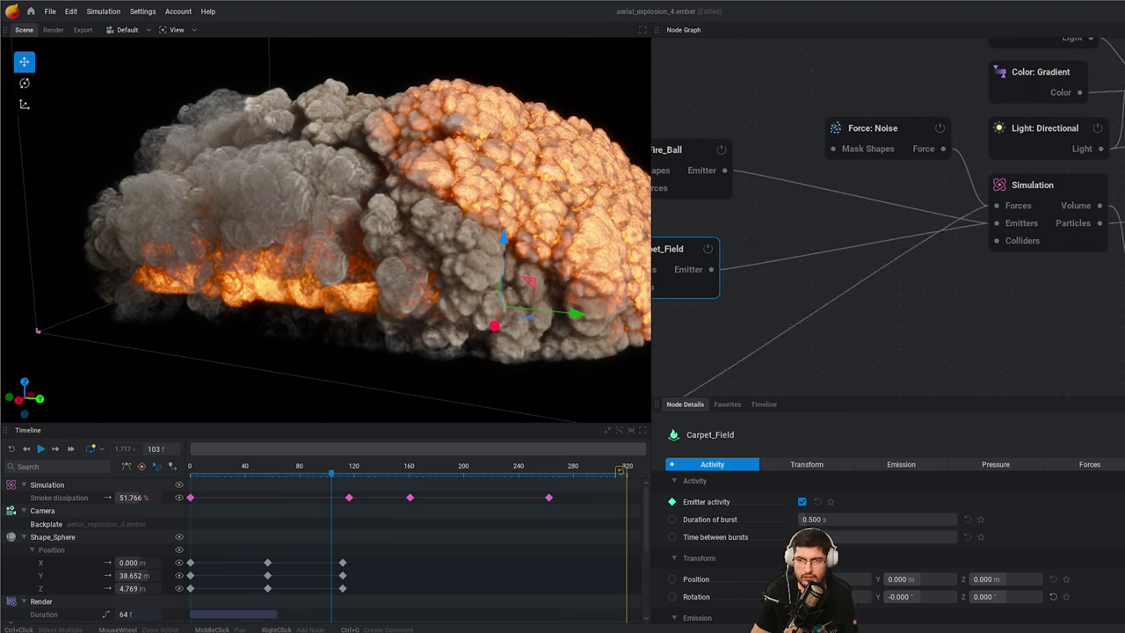
{"action": "middle_click_drag", "start_coordinate": [1069, 212], "coordinate": [930, 225]}
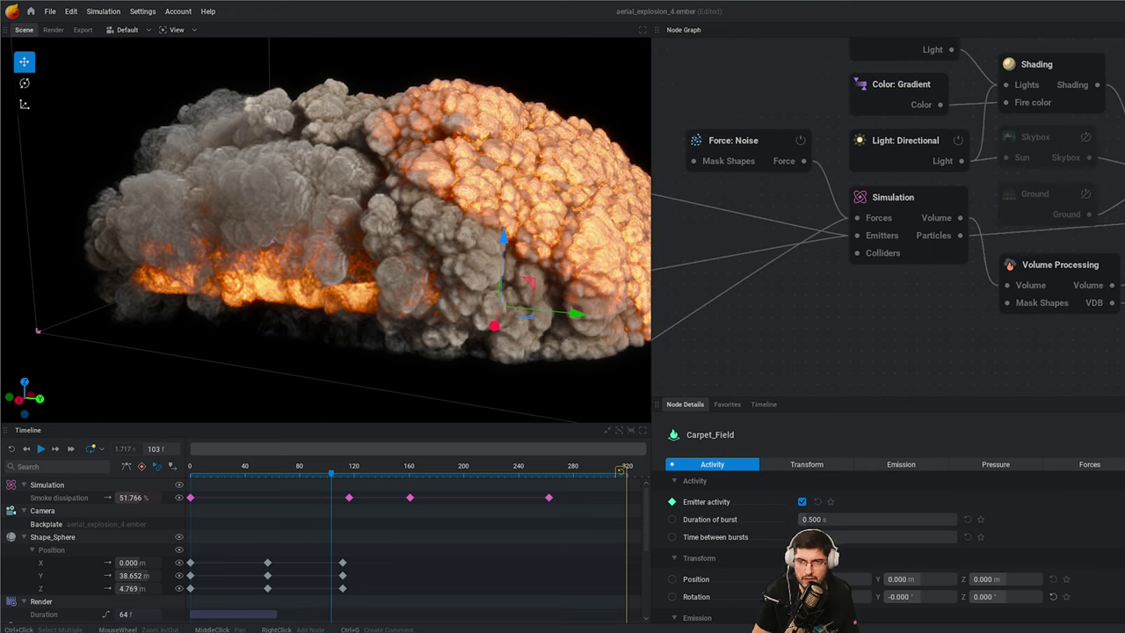
{"action": "left_click", "coordinate": [1124, 304]}
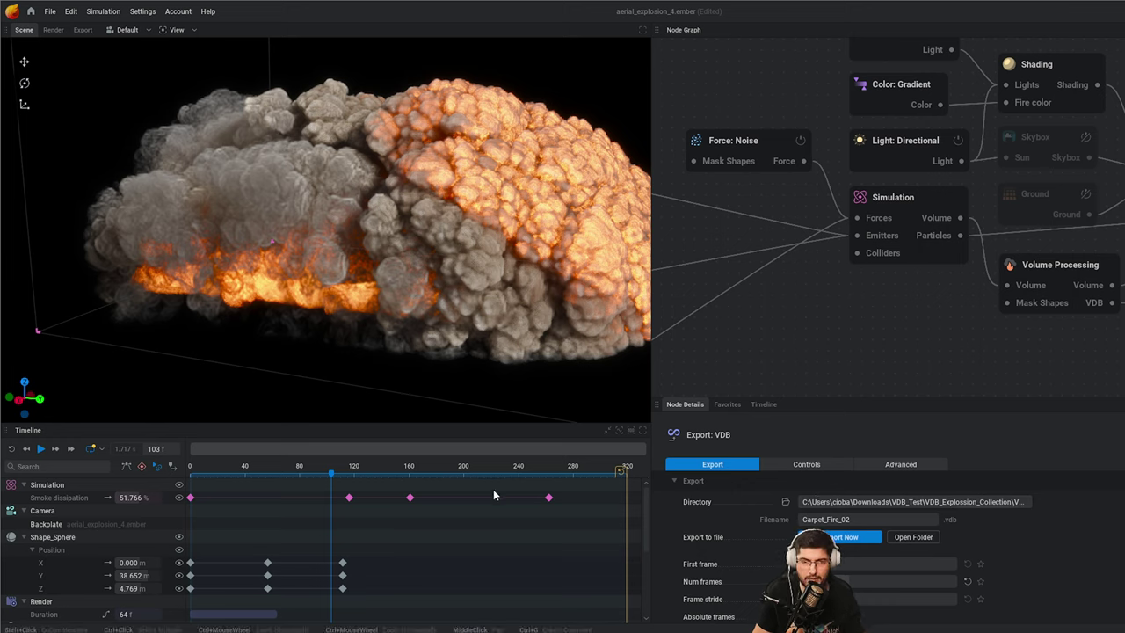
Step: Play the simulation and pause it at frame 155 with the whole explosion and its bounding box in view
{"action": "mouse_move", "coordinate": [334, 476]}
{"action": "left_mouse_down"}
{"action": "mouse_move", "coordinate": [239, 471]}
{"action": "mouse_move", "coordinate": [328, 477]}
{"action": "left_mouse_up"}
{"action": "key", "text": "space"}
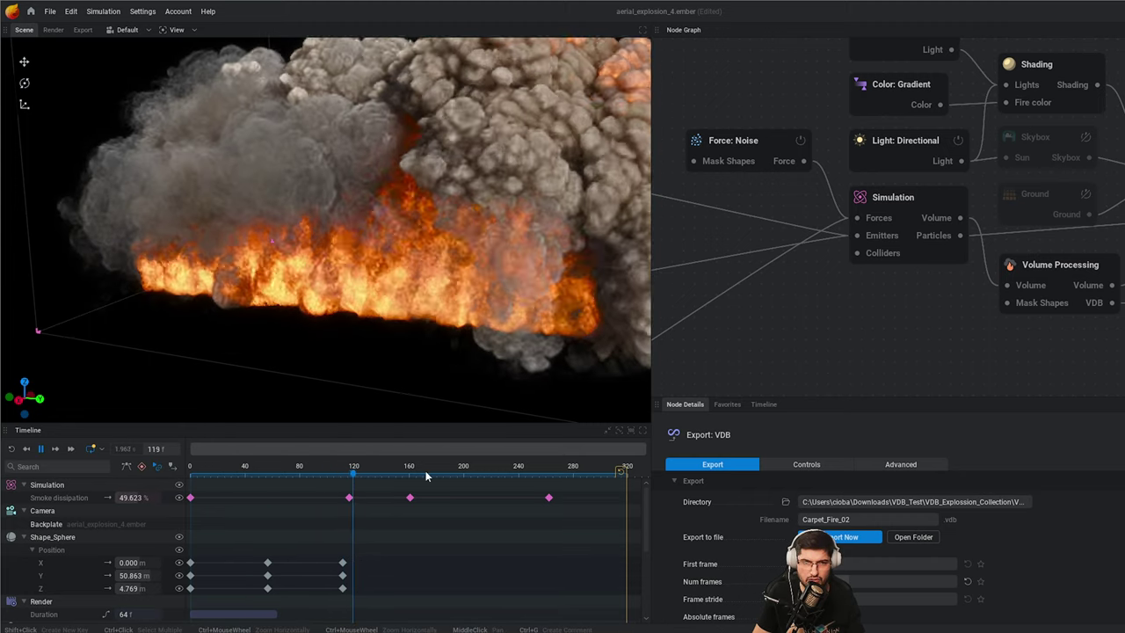
{"action": "scroll", "coordinate": [401, 501], "scroll_direction": "down", "scroll_amount": 2}
{"action": "scroll", "coordinate": [456, 228], "scroll_direction": "down", "scroll_amount": 4}
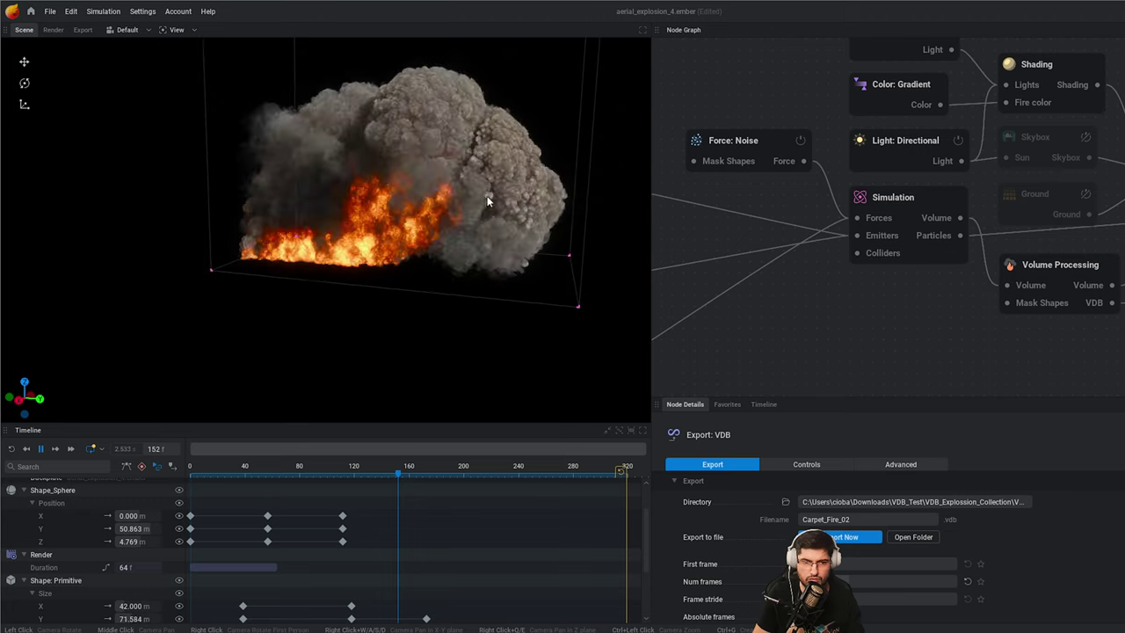
{"action": "key", "text": "space"}
{"action": "left_click_drag", "start_coordinate": [445, 169], "coordinate": [426, 235]}
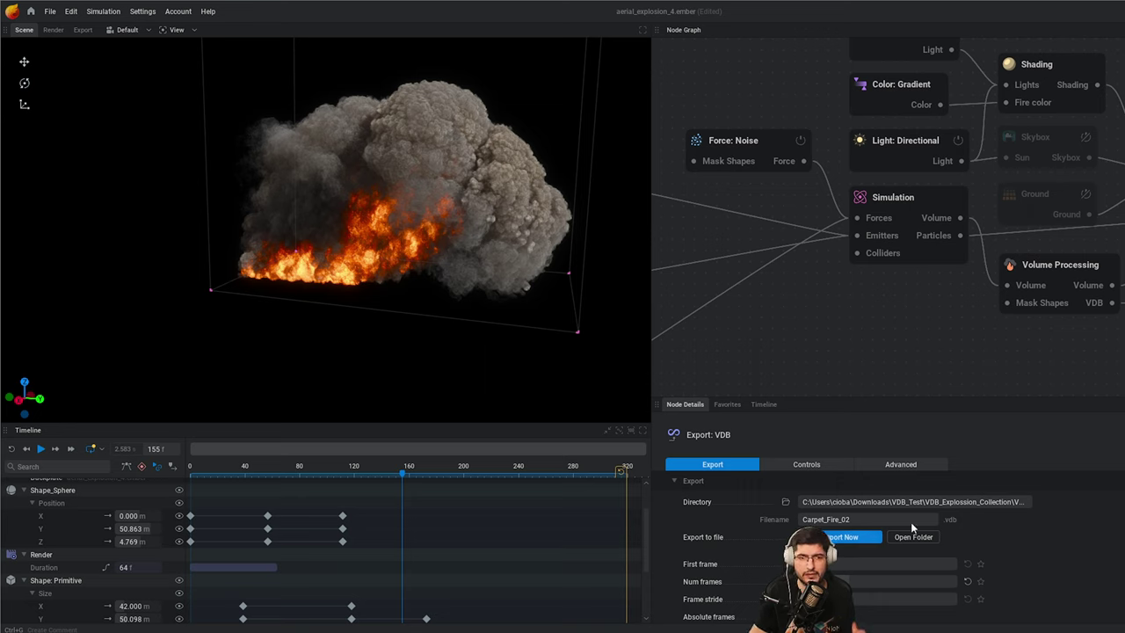
{"action": "left_click_drag", "start_coordinate": [292, 135], "coordinate": [479, 75]}
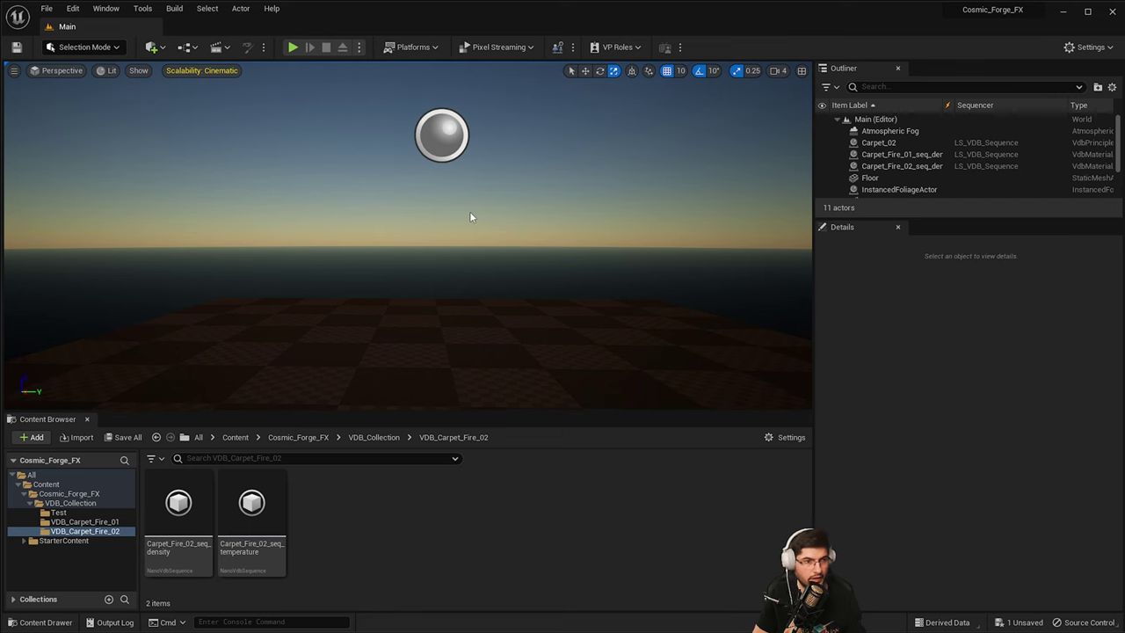
Step: In Unreal Engine, search the project's plugins for "vdb" to check the Sparse Volumetrics plugin, and close the plugin window
{"action": "right_click_drag", "start_coordinate": [393, 227], "coordinate": [373, 223]}
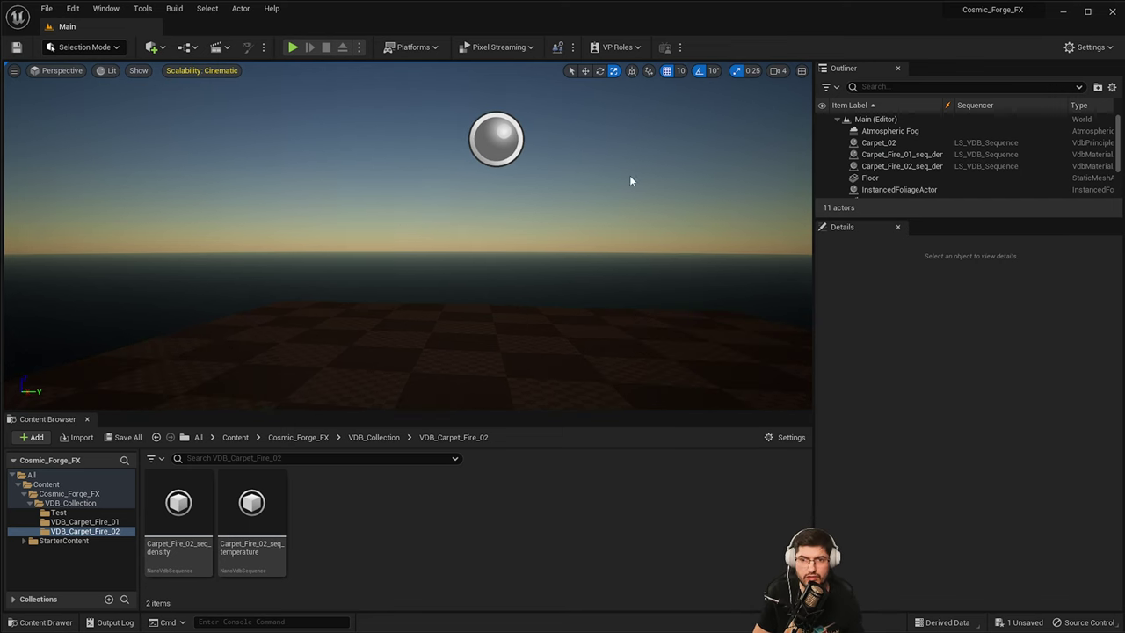
{"action": "scroll", "coordinate": [906, 167], "scroll_direction": "down", "scroll_amount": 3}
{"action": "mouse_move", "coordinate": [607, 281]}
{"action": "right_mouse_down"}
{"action": "mouse_move", "coordinate": [580, 318]}
{"action": "mouse_move", "coordinate": [590, 266]}
{"action": "right_mouse_up"}
{"action": "left_click", "coordinate": [73, 8]}
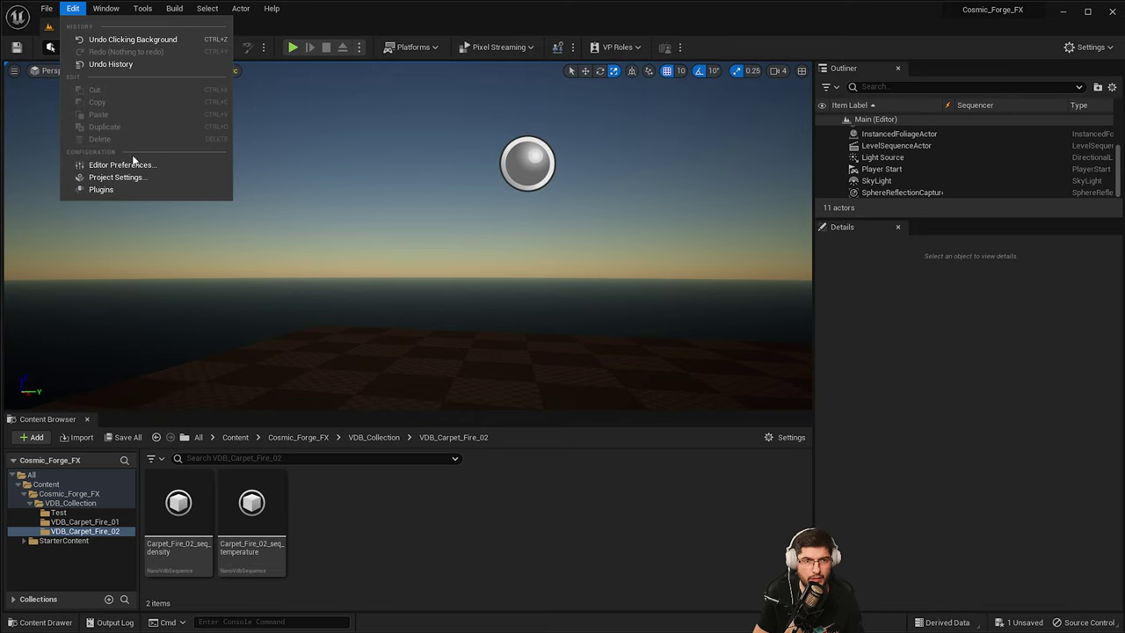
{"action": "left_click", "coordinate": [97, 191]}
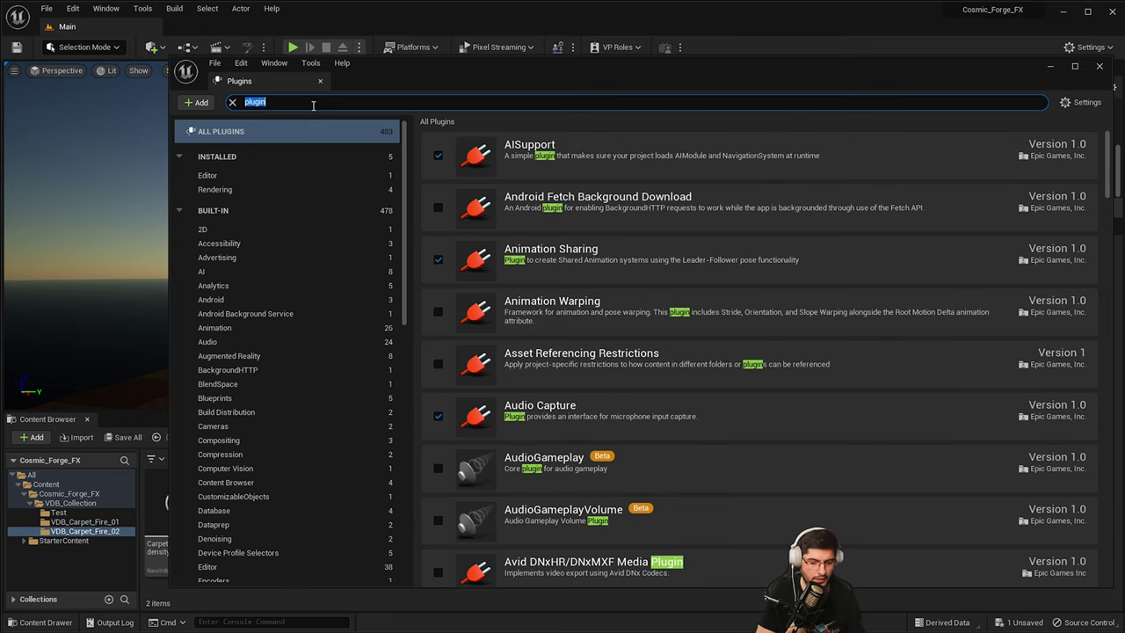
{"action": "type", "text": "vb"}
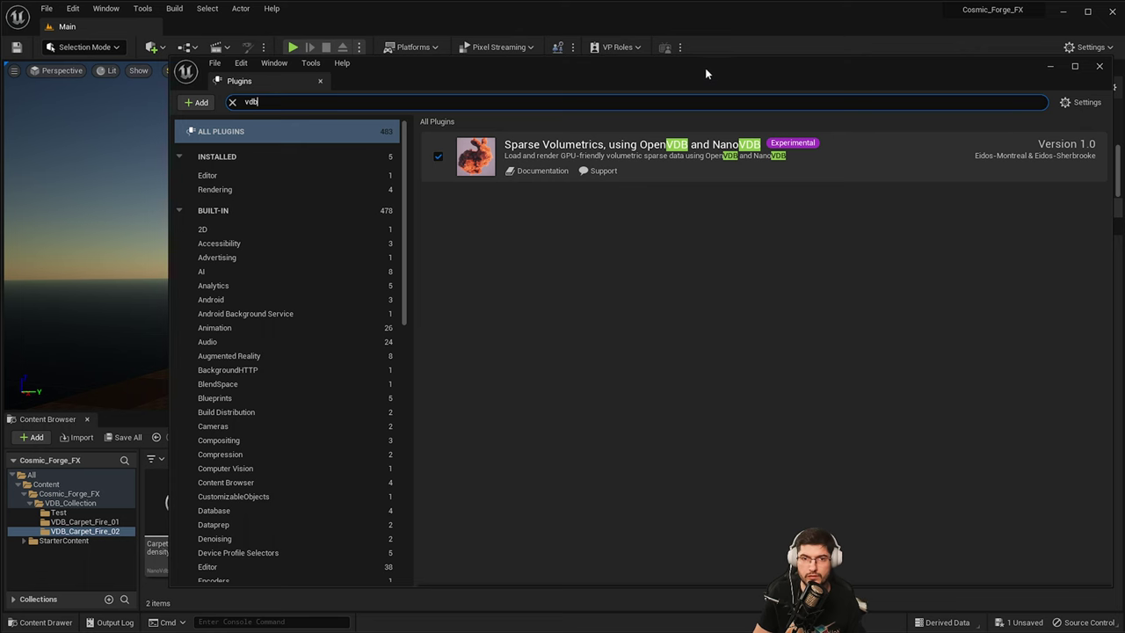
{"action": "left_click_drag", "start_coordinate": [705, 74], "coordinate": [681, 54]}
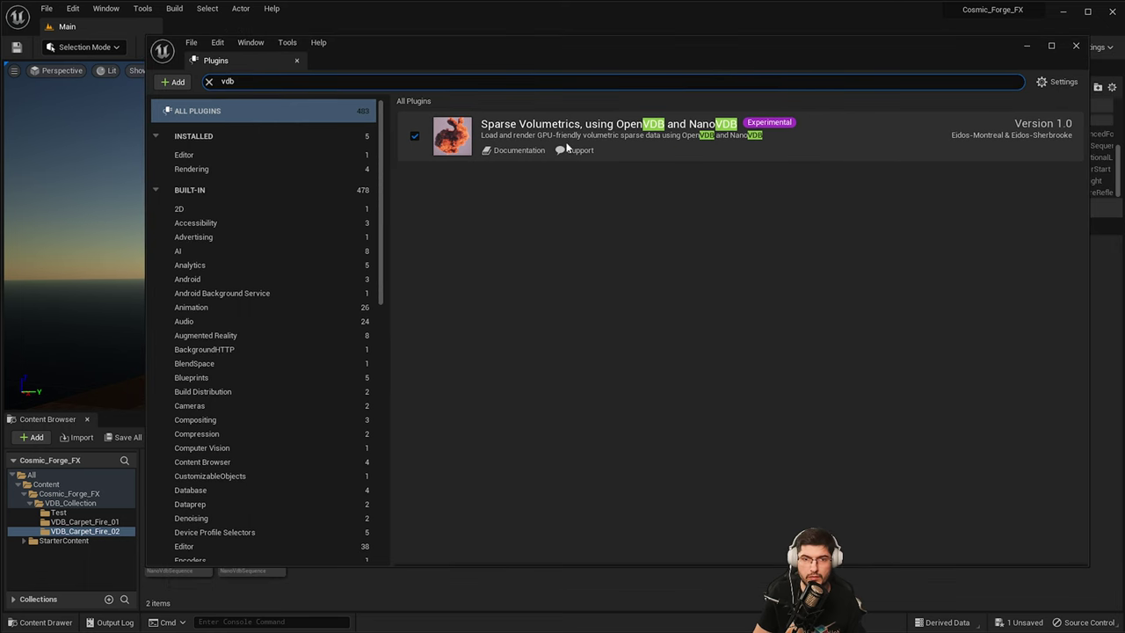
{"action": "left_click", "coordinate": [1076, 45]}
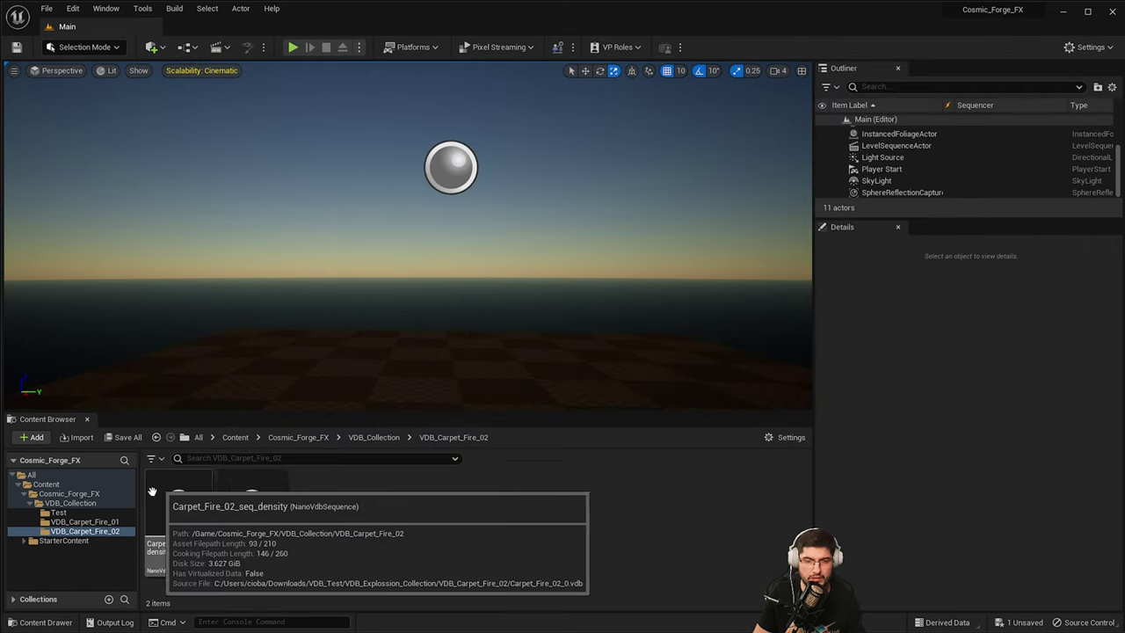
Step: Open the VDB reimport options for the Carpet_Fire_02_seq_density asset
{"action": "mouse_move", "coordinate": [178, 501]}
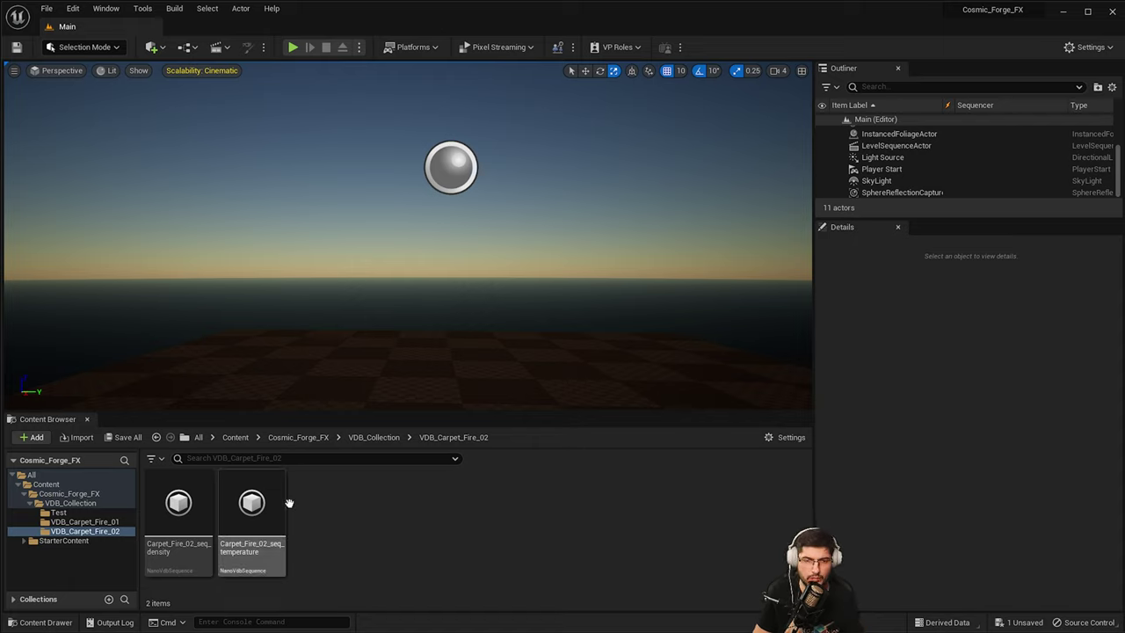
{"action": "right_click", "coordinate": [204, 507]}
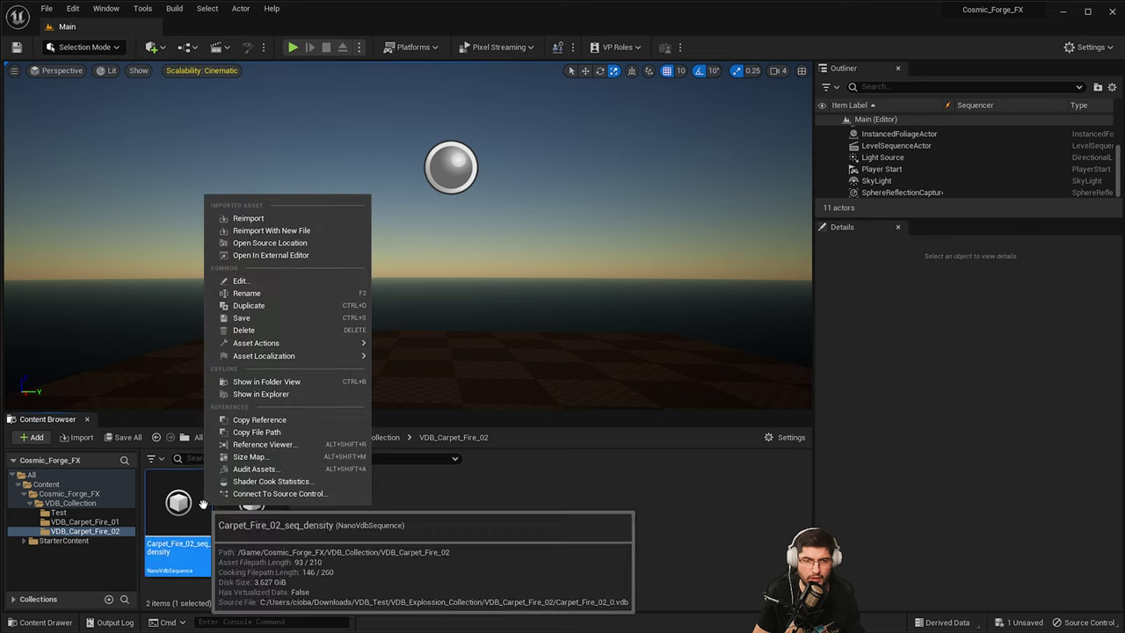
{"action": "left_click", "coordinate": [249, 218]}
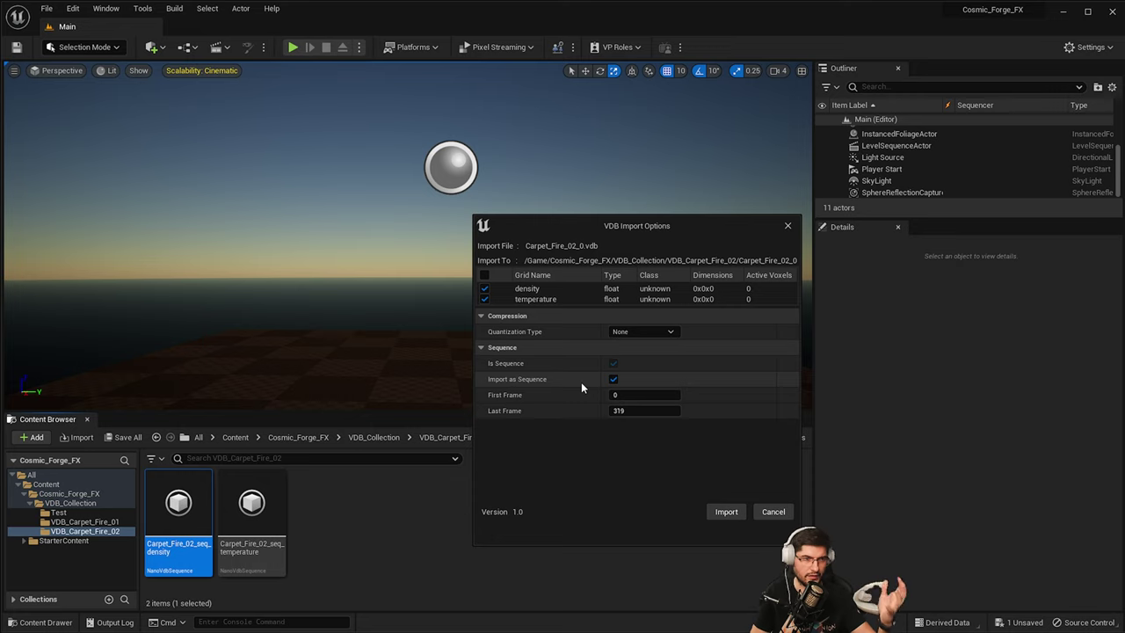
Step: Review the temperature grid selection and the Quantization Type choices in the VDB import options, and cancel the import
{"action": "left_click", "coordinate": [484, 299]}
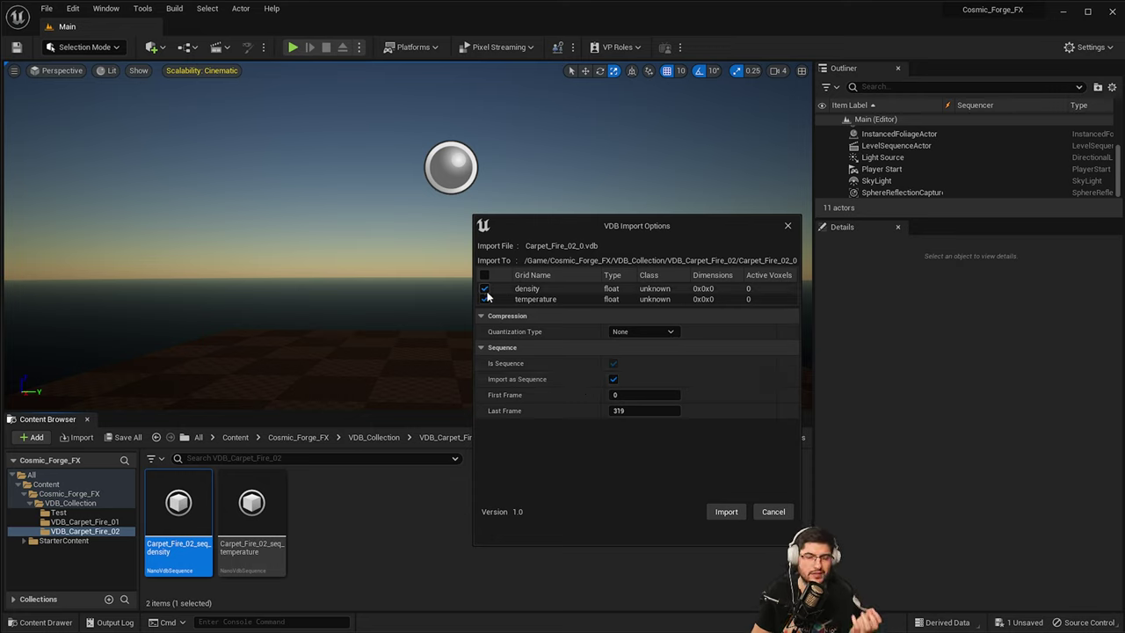
{"action": "left_click", "coordinate": [484, 299]}
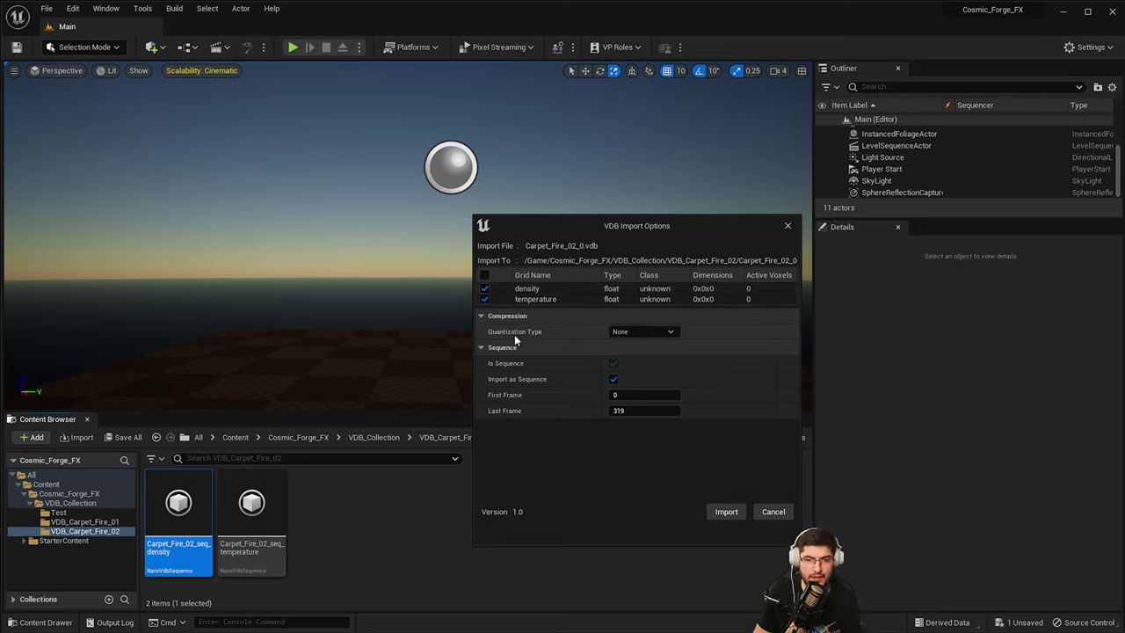
{"action": "left_click", "coordinate": [643, 332]}
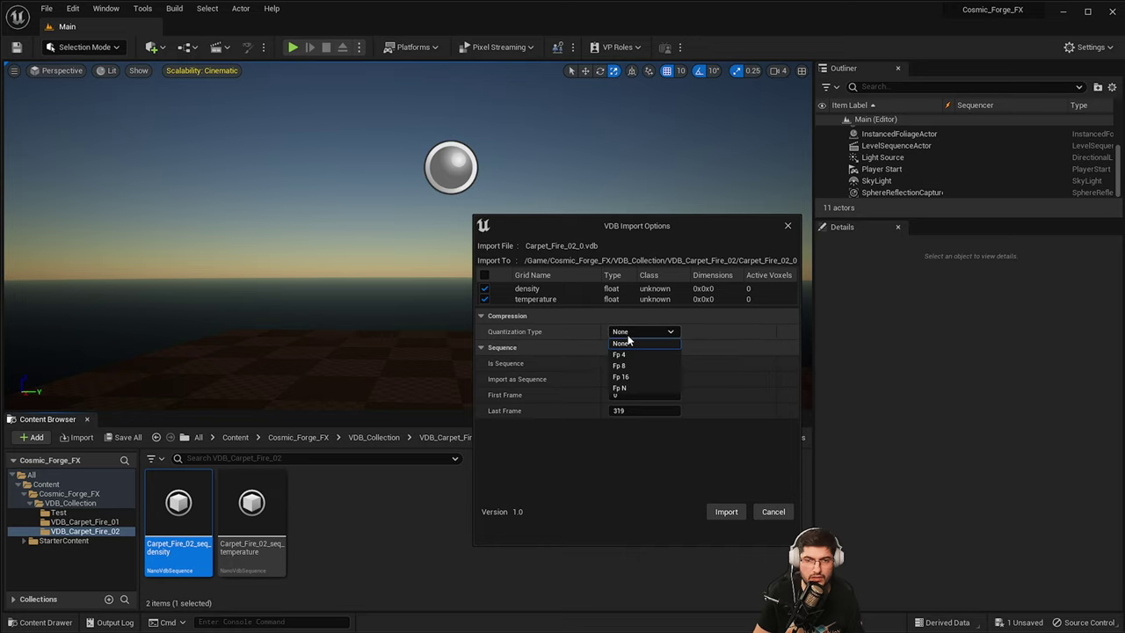
{"action": "left_click", "coordinate": [603, 373]}
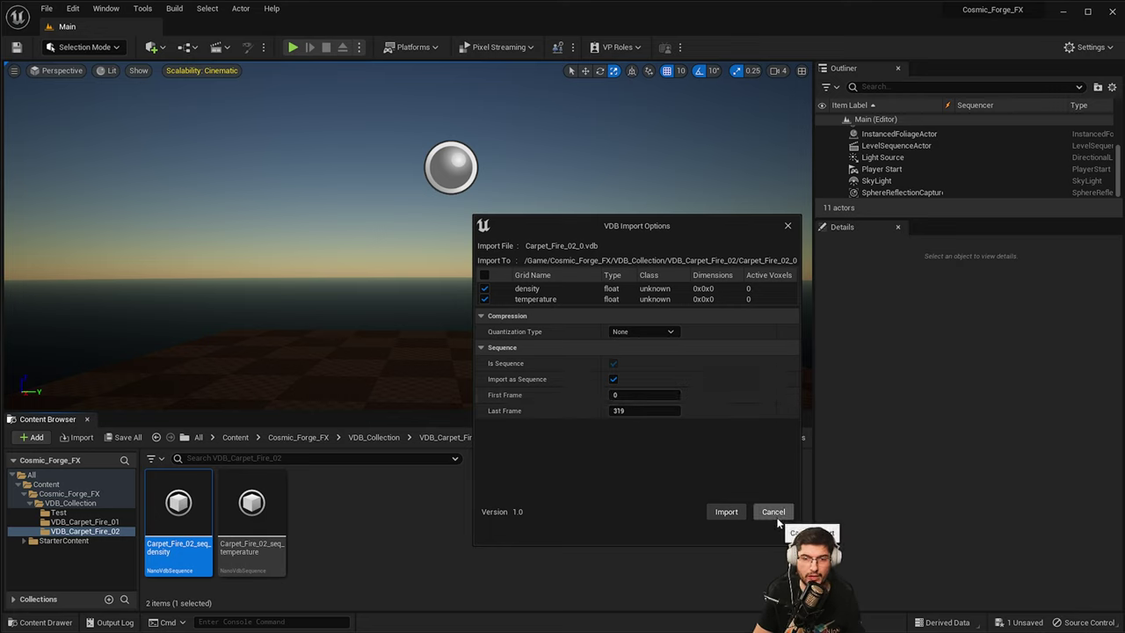
{"action": "left_click", "coordinate": [767, 510]}
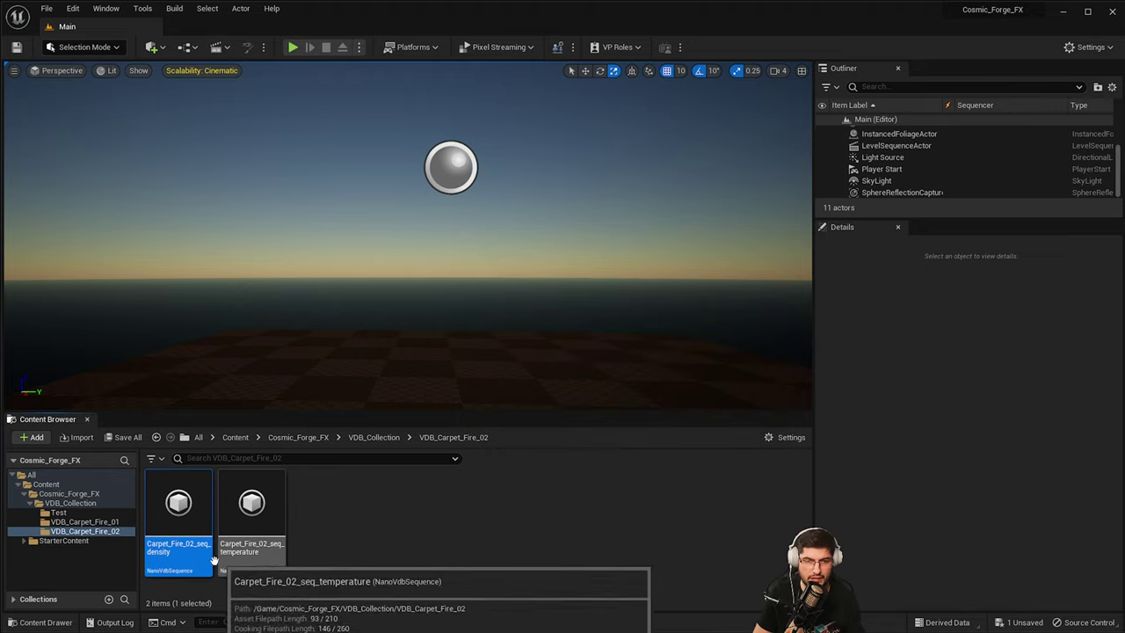
Step: Search the placeable actors for "vdb" and place a Vdb Material Actor on the checkered floor in the level
{"action": "right_click_drag", "start_coordinate": [439, 251], "coordinate": [432, 280]}
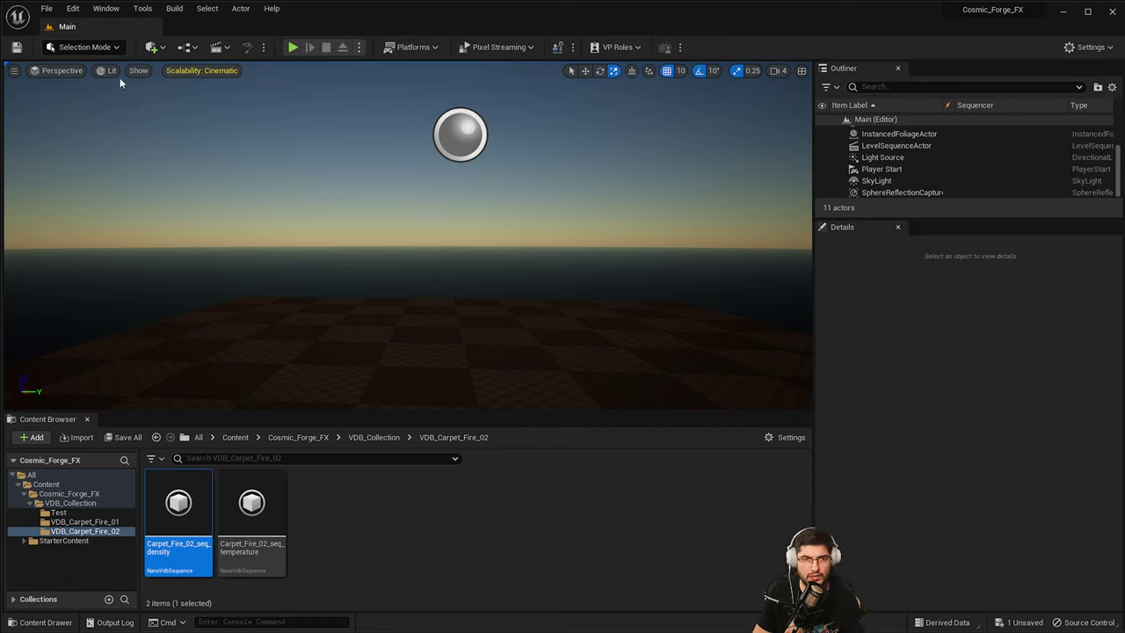
{"action": "left_click", "coordinate": [151, 48]}
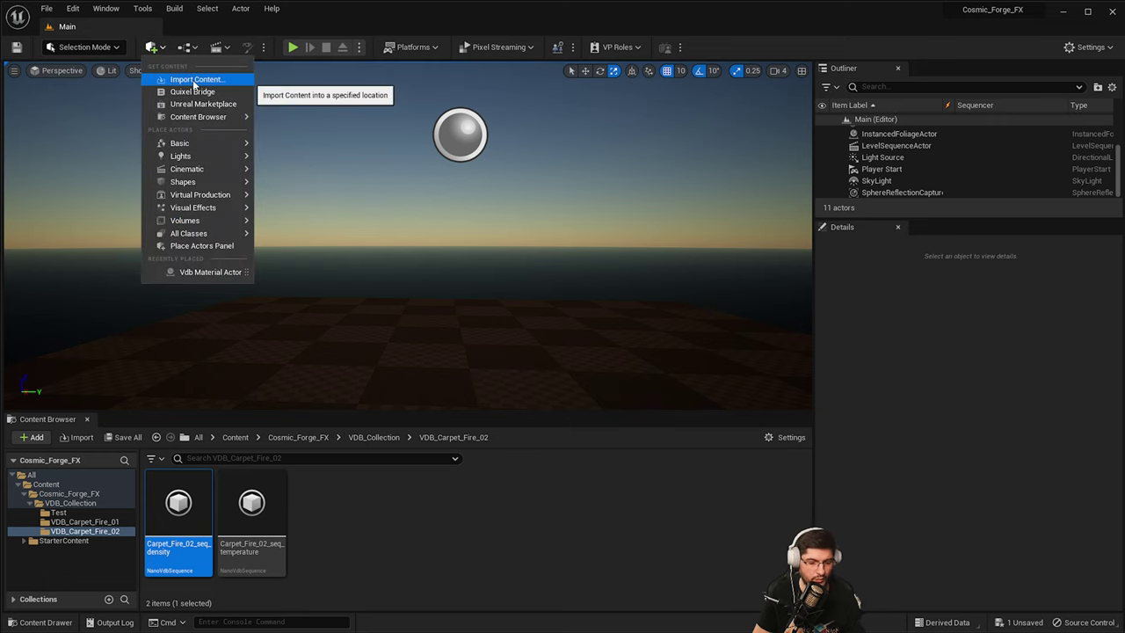
{"action": "left_click", "coordinate": [164, 50]}
{"action": "left_click", "coordinate": [163, 50]}
{"action": "type", "text": "vdb"}
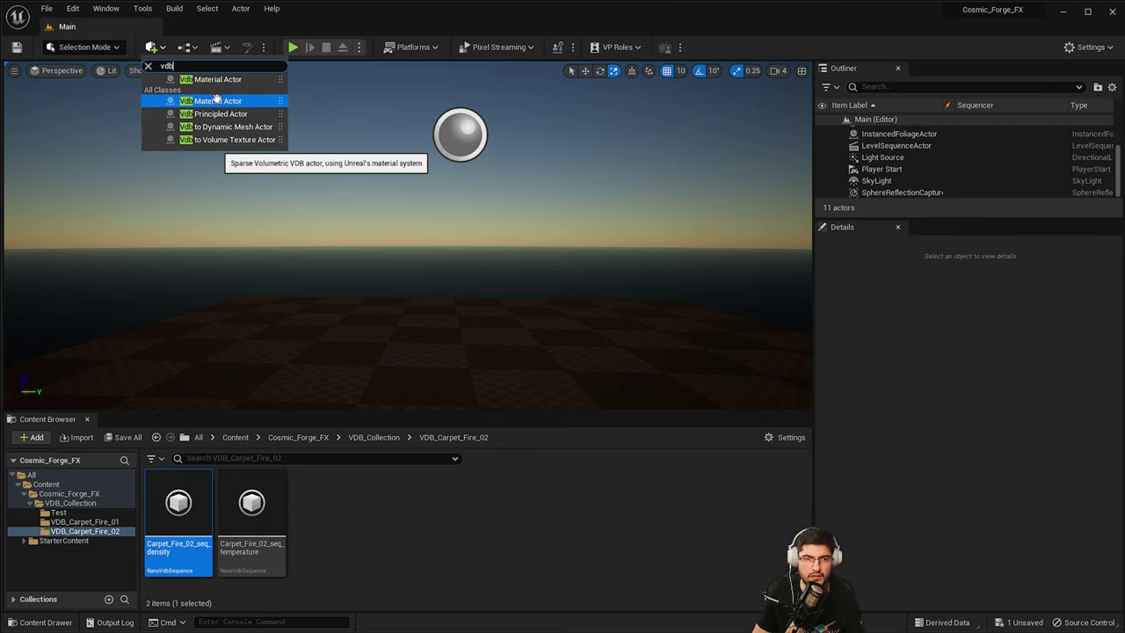
{"action": "left_click_drag", "start_coordinate": [215, 102], "coordinate": [402, 112]}
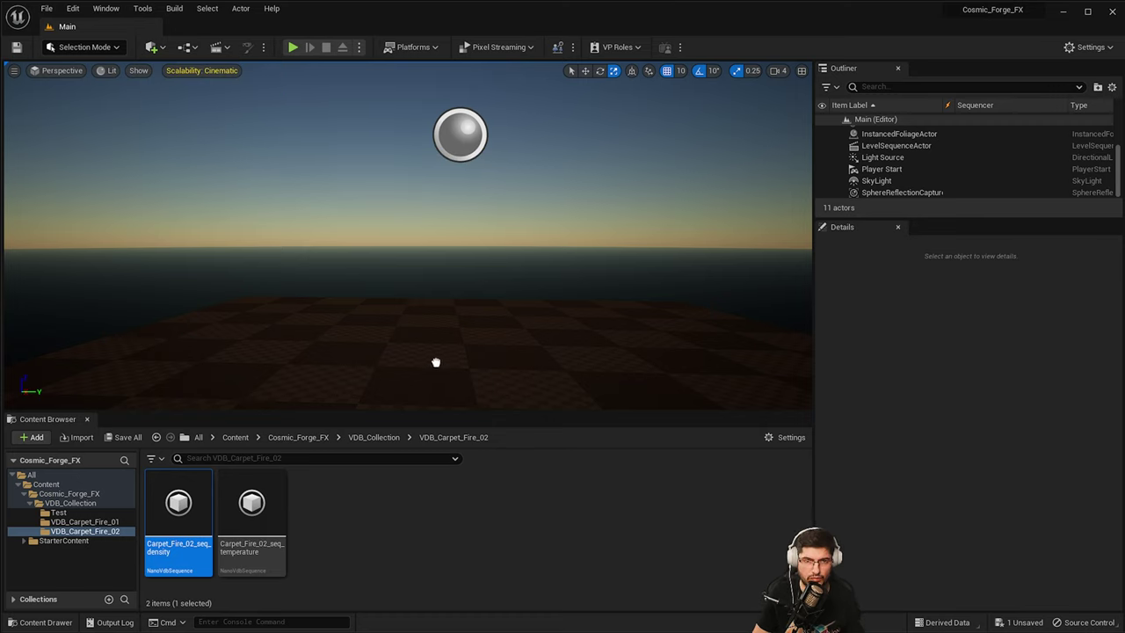
{"action": "left_click_drag", "start_coordinate": [436, 361], "coordinate": [438, 357]}
{"action": "right_click_drag", "start_coordinate": [407, 362], "coordinate": [378, 391]}
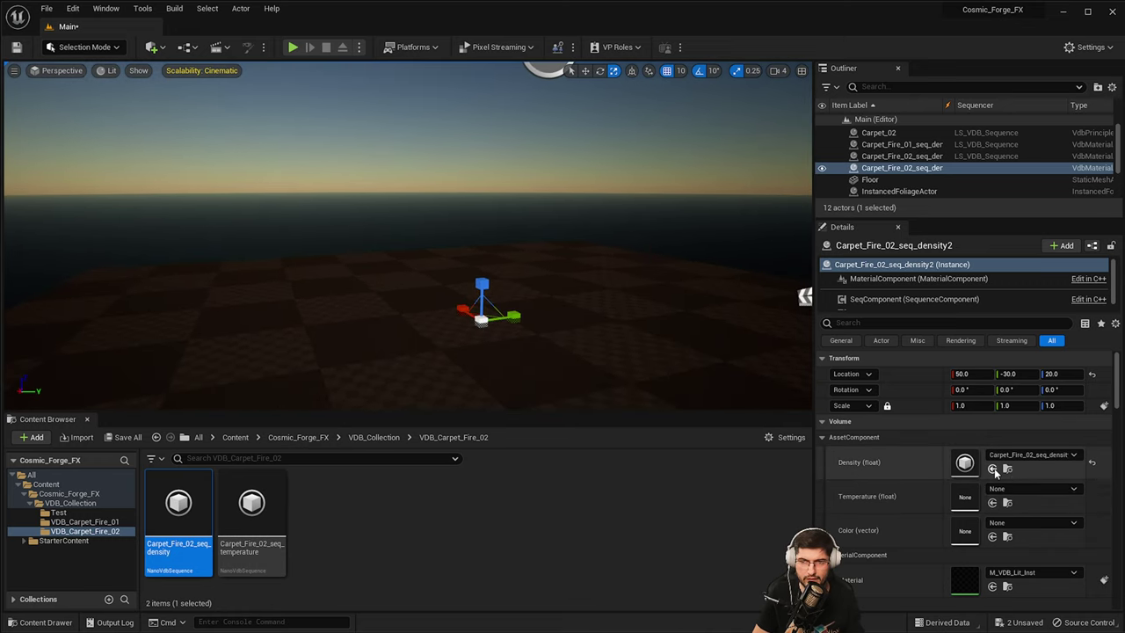
Step: Clear the new VDB actor's automatically assigned density volume and rename the actor TEST_VDB
{"action": "left_click", "coordinate": [1092, 464]}
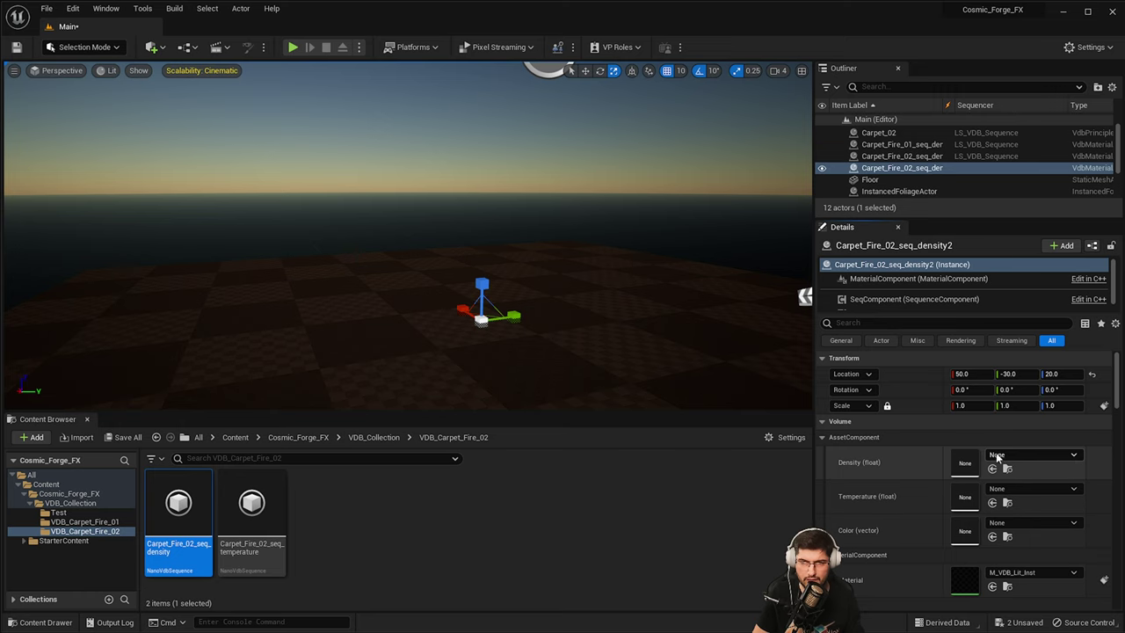
{"action": "left_click", "coordinate": [885, 171]}
{"action": "key", "text": "F2"}
{"action": "type", "text": "TEST_VDB"}
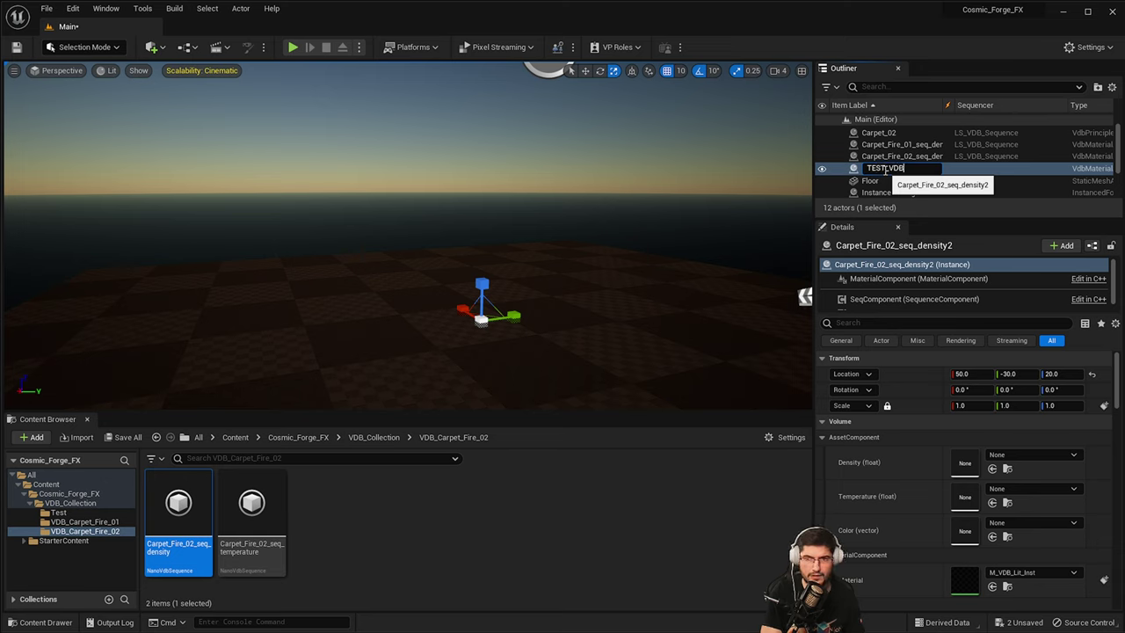
{"action": "key", "text": "Return"}
{"action": "scroll", "coordinate": [885, 175], "scroll_direction": "down", "scroll_amount": 3}
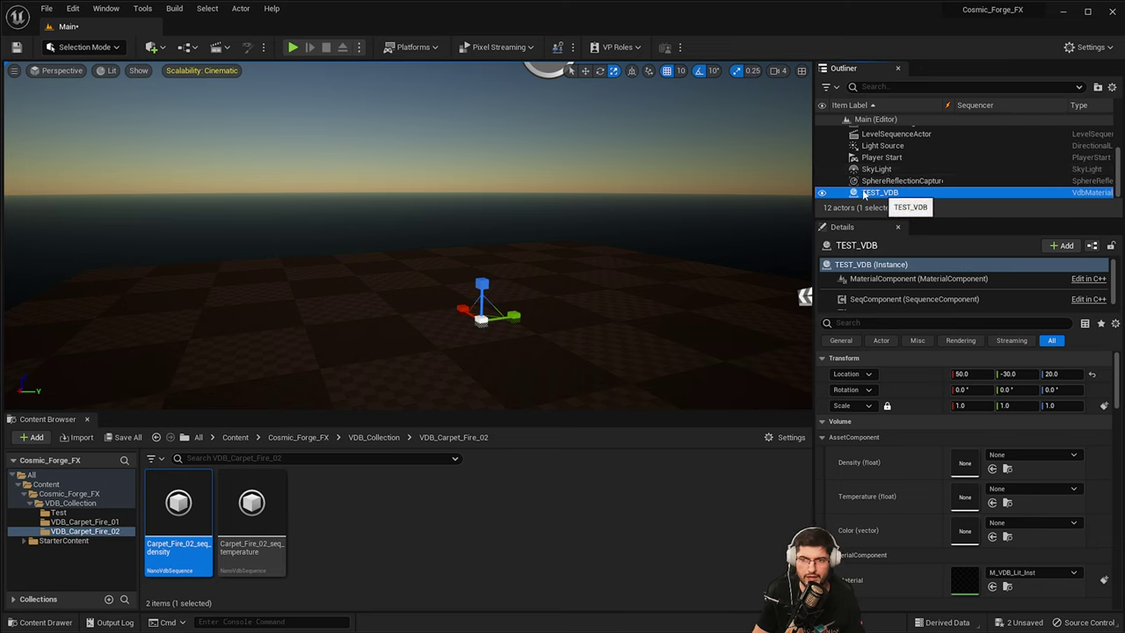
Step: Assign Carpet_Fire_02_seq_density as TEST_VDB's Density and Carpet_Fire_02_seq_temperature as its Temperature
{"action": "left_click_drag", "start_coordinate": [180, 505], "coordinate": [971, 458]}
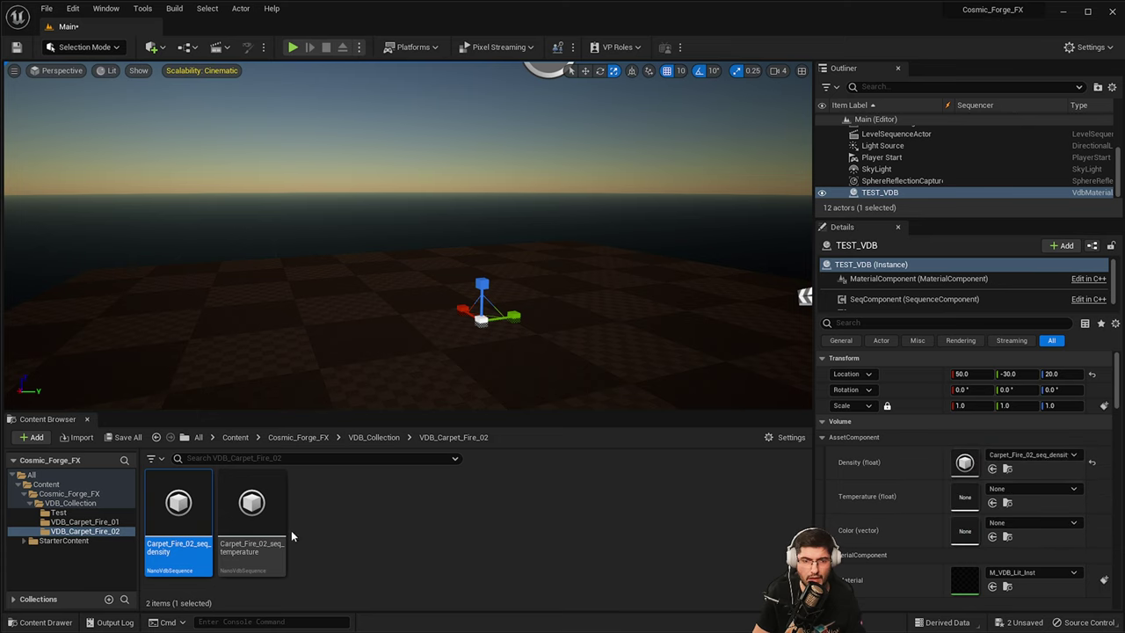
{"action": "left_click_drag", "start_coordinate": [290, 530], "coordinate": [965, 497]}
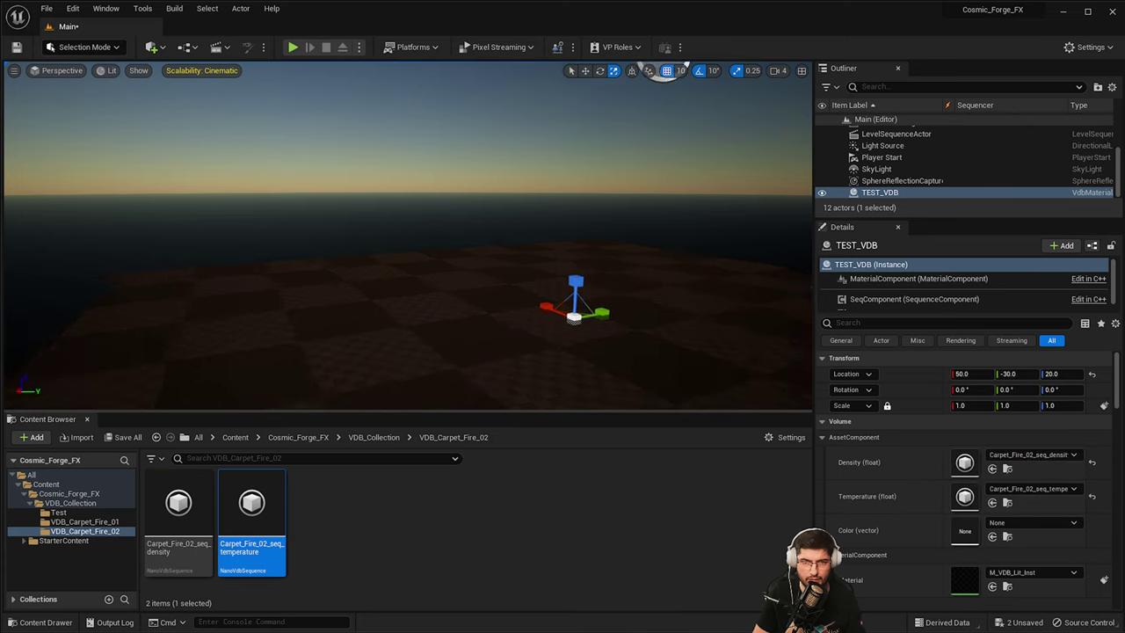
Step: Scrub TEST_VDB's playback position to 0.48 and raise the actor to a Z location of 30
{"action": "scroll", "coordinate": [996, 499], "scroll_direction": "down", "scroll_amount": 8}
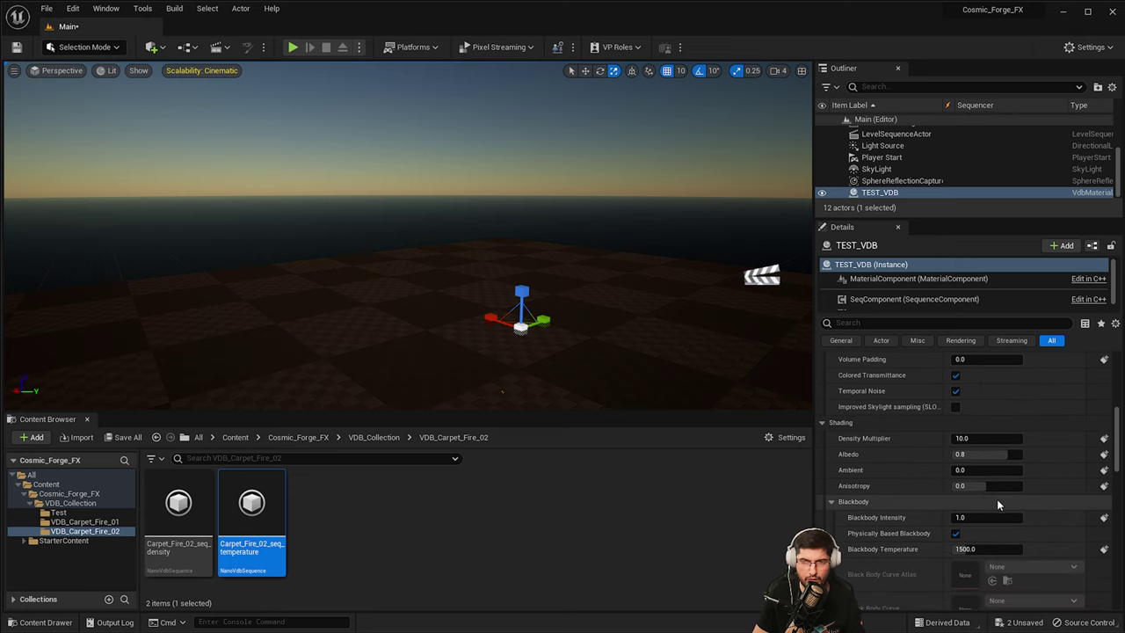
{"action": "scroll", "coordinate": [967, 519], "scroll_direction": "down", "scroll_amount": 4}
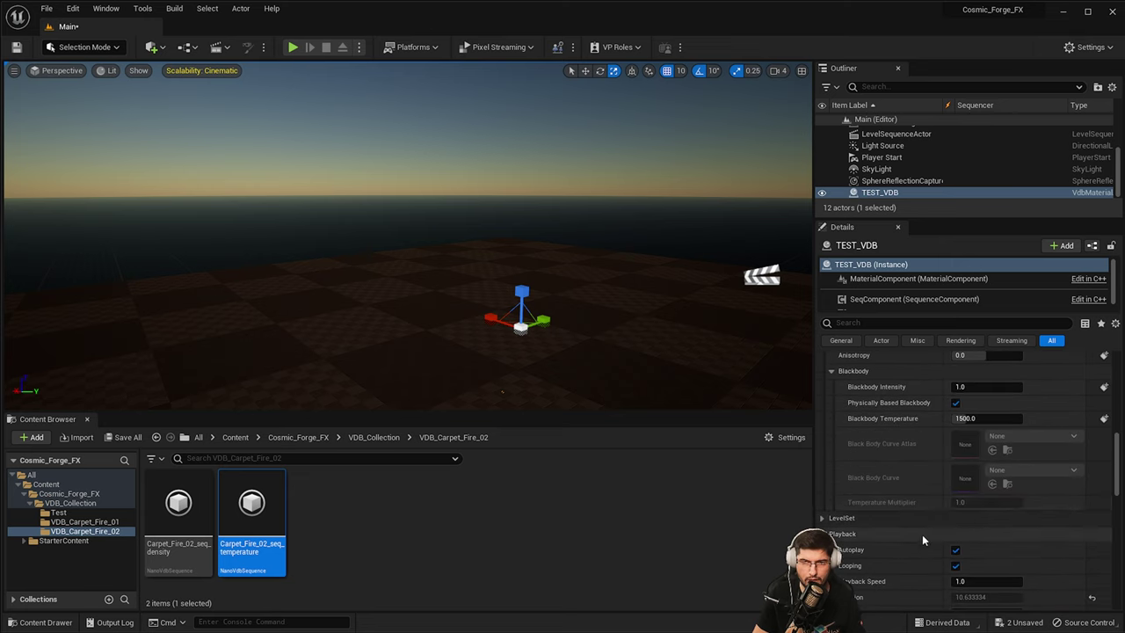
{"action": "scroll", "coordinate": [923, 534], "scroll_direction": "down", "scroll_amount": 1}
{"action": "left_click_drag", "start_coordinate": [952, 594], "coordinate": [985, 594]}
{"action": "mouse_move", "coordinate": [466, 337]}
{"action": "right_mouse_down"}
{"action": "mouse_move", "coordinate": [452, 336]}
{"action": "mouse_move", "coordinate": [466, 336]}
{"action": "right_mouse_up"}
{"action": "key", "text": "w"}
{"action": "scroll", "coordinate": [457, 334], "scroll_direction": "down", "scroll_amount": 4}
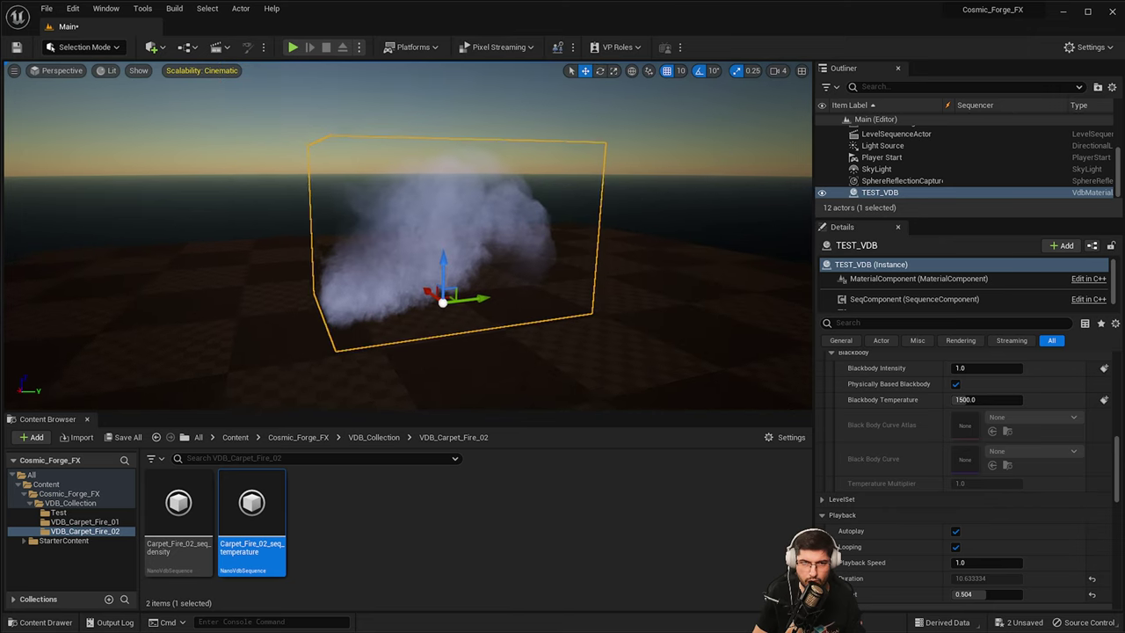
{"action": "mouse_move", "coordinate": [984, 594]}
{"action": "left_mouse_down"}
{"action": "mouse_move", "coordinate": [1015, 594]}
{"action": "mouse_move", "coordinate": [985, 594]}
{"action": "left_mouse_up"}
{"action": "key", "text": "w"}
{"action": "right_click_drag", "start_coordinate": [617, 375], "coordinate": [572, 369]}
{"action": "key", "text": "d"}
{"action": "right_click_drag", "start_coordinate": [294, 334], "coordinate": [280, 352]}
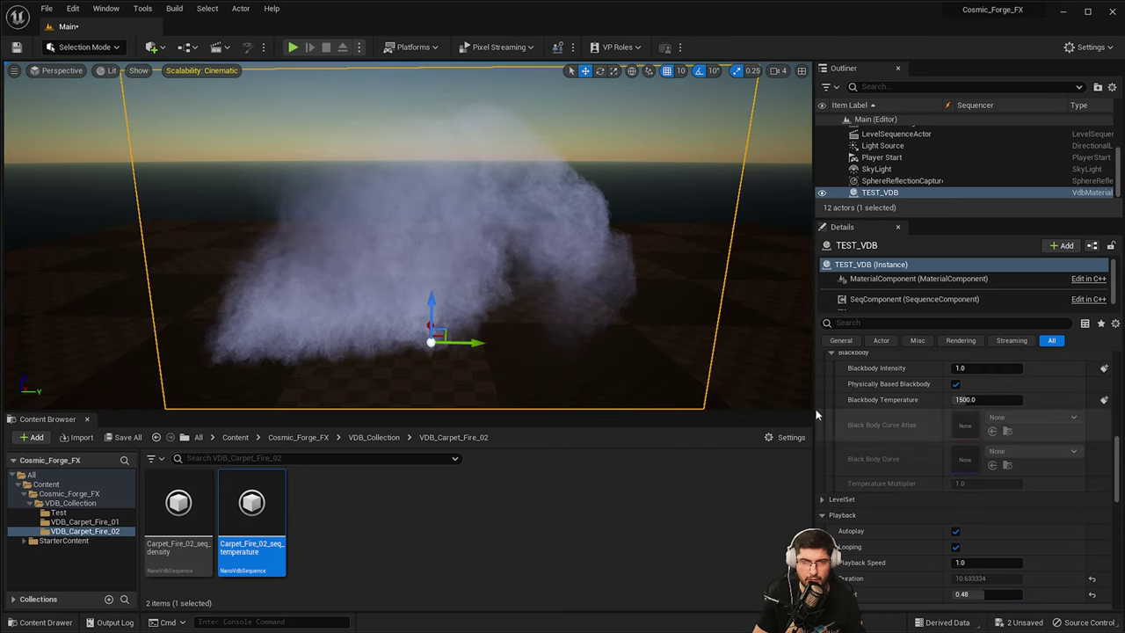
Step: Set TEST_VDB's Local Step Size to 1.0 in the material component attributes
{"action": "scroll", "coordinate": [967, 378], "scroll_direction": "up", "scroll_amount": 8}
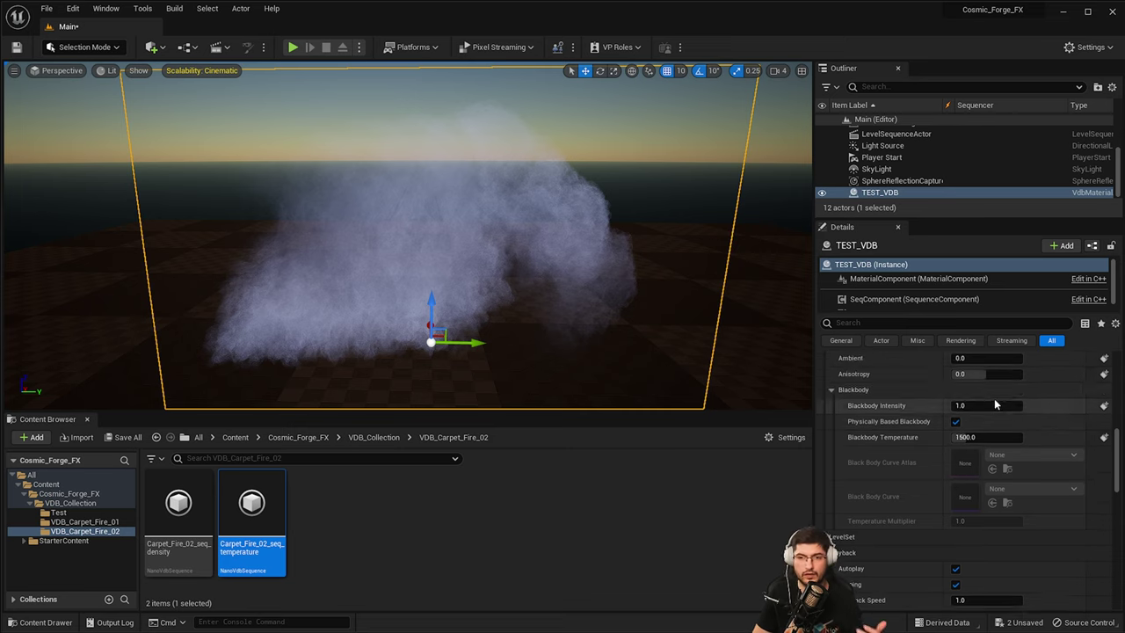
{"action": "scroll", "coordinate": [986, 430], "scroll_direction": "up", "scroll_amount": 2}
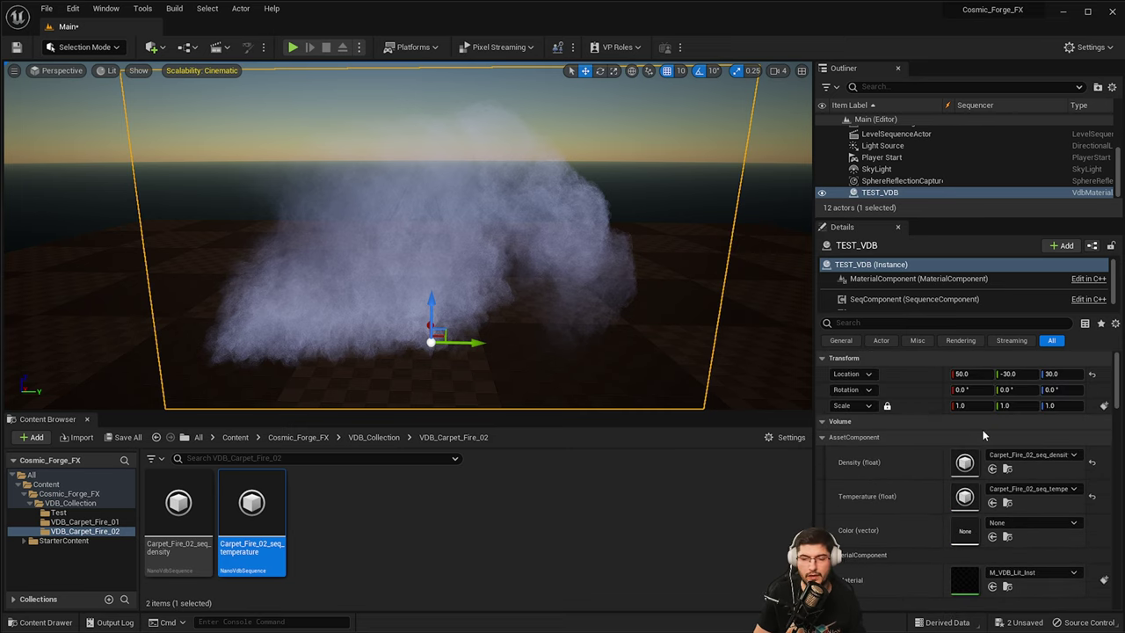
{"action": "scroll", "coordinate": [1007, 435], "scroll_direction": "down", "scroll_amount": 2}
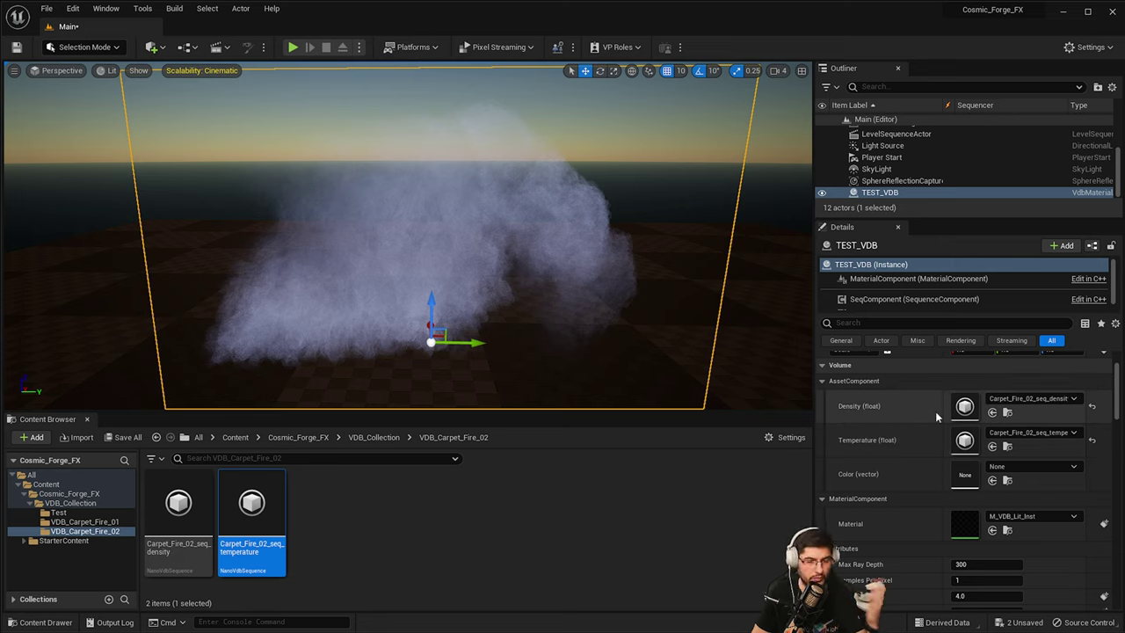
{"action": "scroll", "coordinate": [949, 448], "scroll_direction": "down", "scroll_amount": 2}
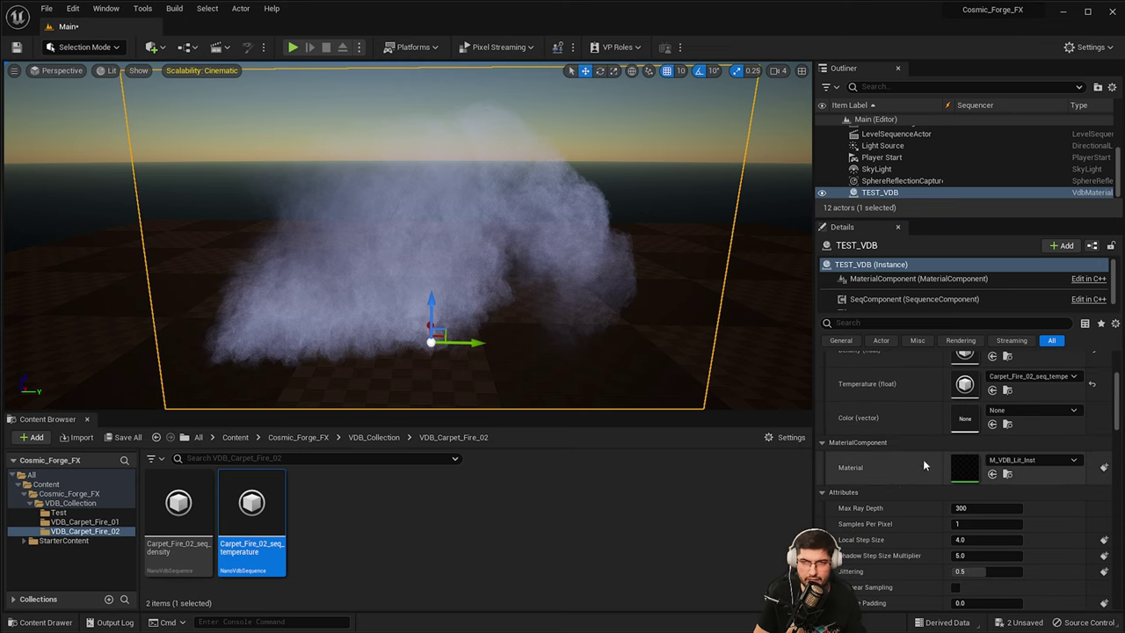
{"action": "scroll", "coordinate": [914, 470], "scroll_direction": "down", "scroll_amount": 3}
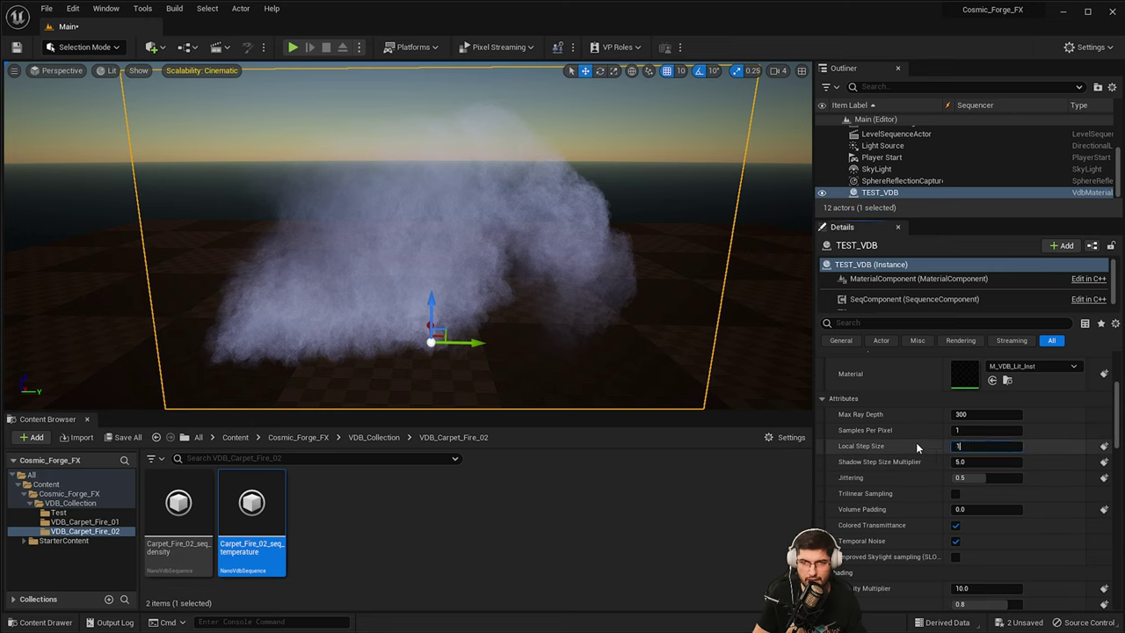
{"action": "key", "text": "Return"}
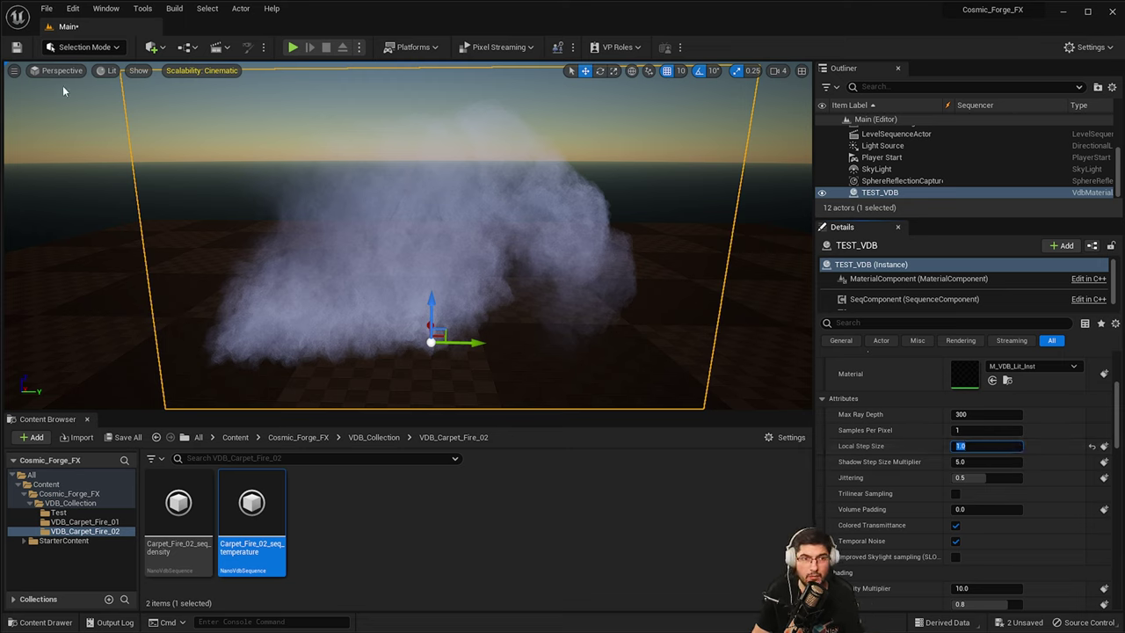
Step: Turn on the FPS display in the viewport
{"action": "left_click", "coordinate": [13, 72]}
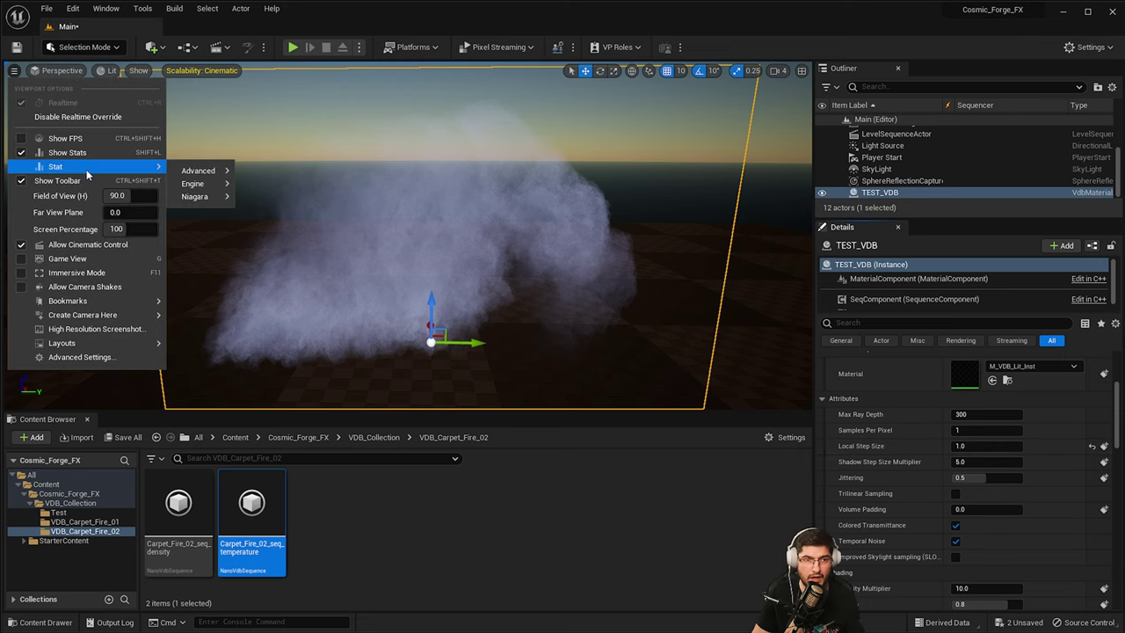
{"action": "left_click", "coordinate": [61, 138]}
{"action": "right_click_drag", "start_coordinate": [783, 220], "coordinate": [749, 216]}
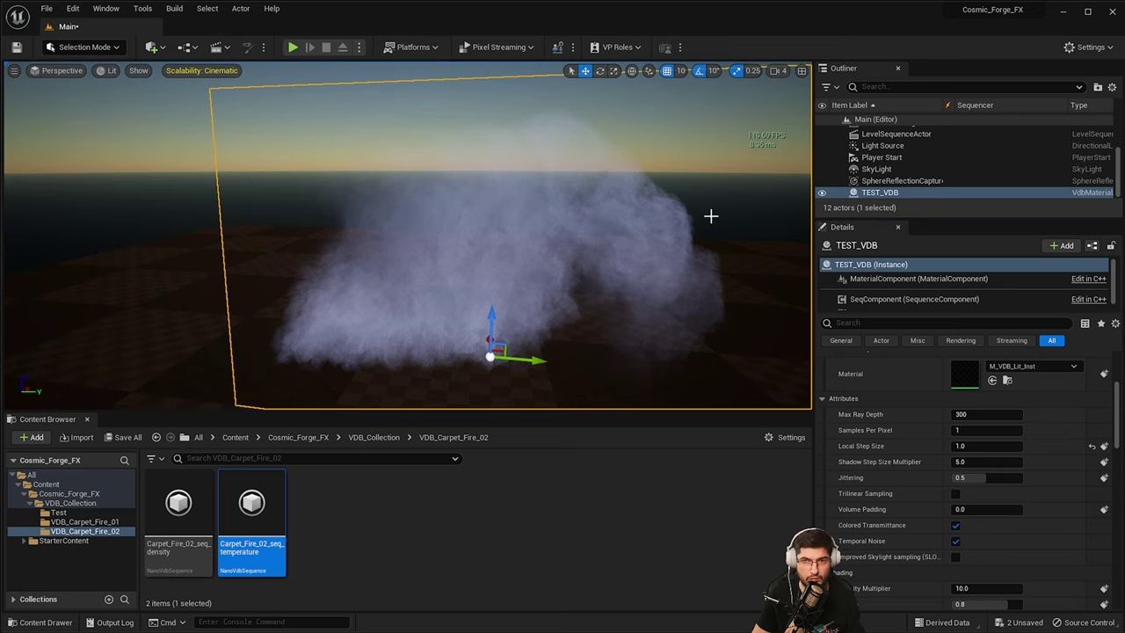
Step: Set TEST_VDB's Shadow Step Size Multiplier to 1.0 and its Jittering to 1.0, and inspect the smoke up close
{"action": "left_click", "coordinate": [975, 461]}
{"action": "type", "text": "1"}
{"action": "key", "text": "Return"}
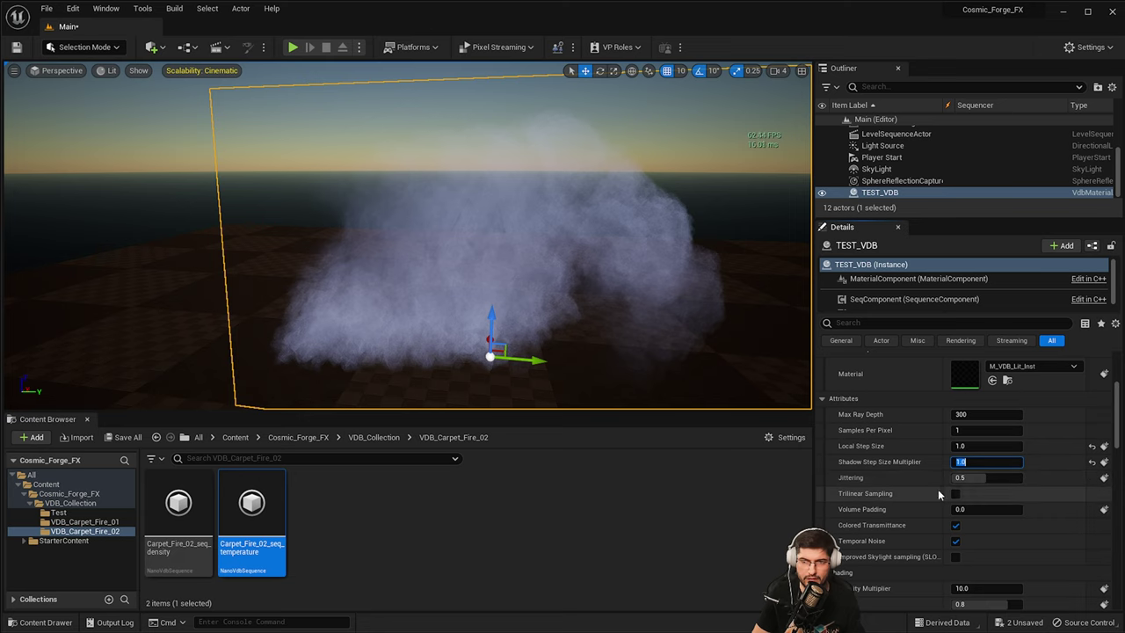
{"action": "left_click_drag", "start_coordinate": [991, 481], "coordinate": [1022, 481]}
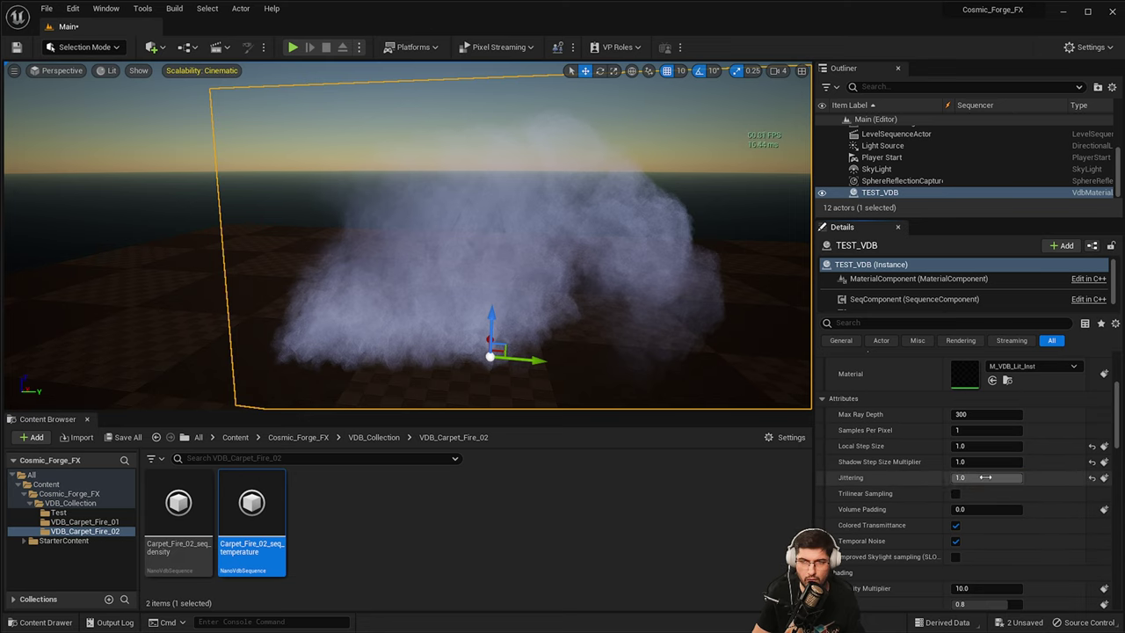
{"action": "key", "text": "w"}
{"action": "right_click_drag", "start_coordinate": [527, 243], "coordinate": [564, 242]}
{"action": "key", "text": "w"}
{"action": "key", "text": "s"}
{"action": "key", "text": "s"}
{"action": "scroll", "coordinate": [407, 236], "scroll_direction": "up", "scroll_amount": 3}
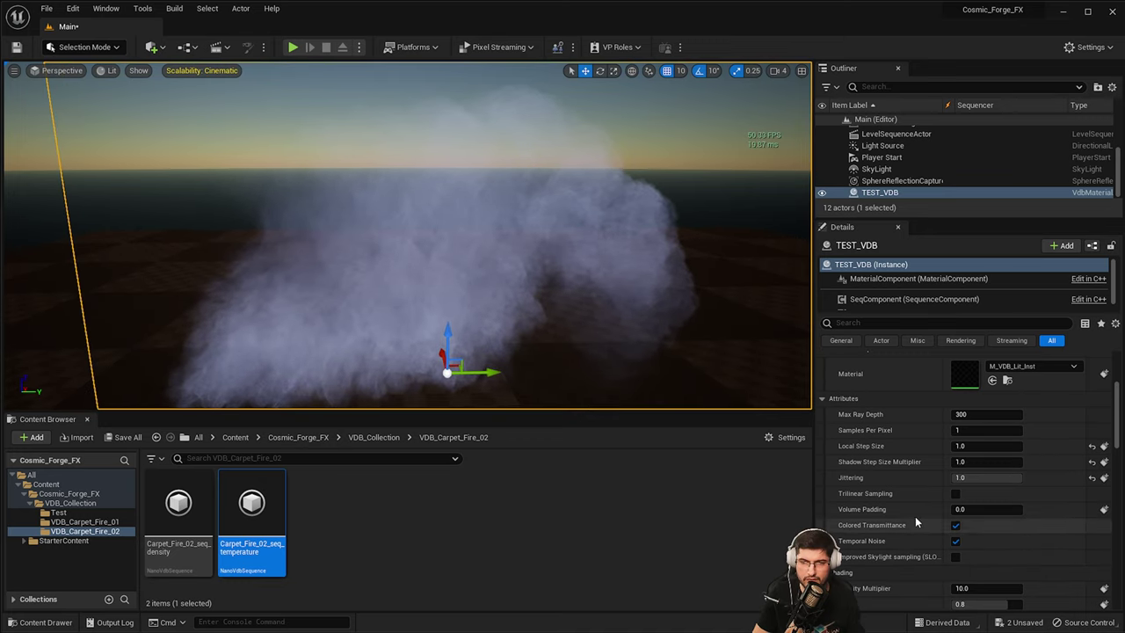
Step: Enable Trilinear Sampling on TEST_VDB and try out the Improved Skylight sampling option
{"action": "left_click", "coordinate": [956, 494]}
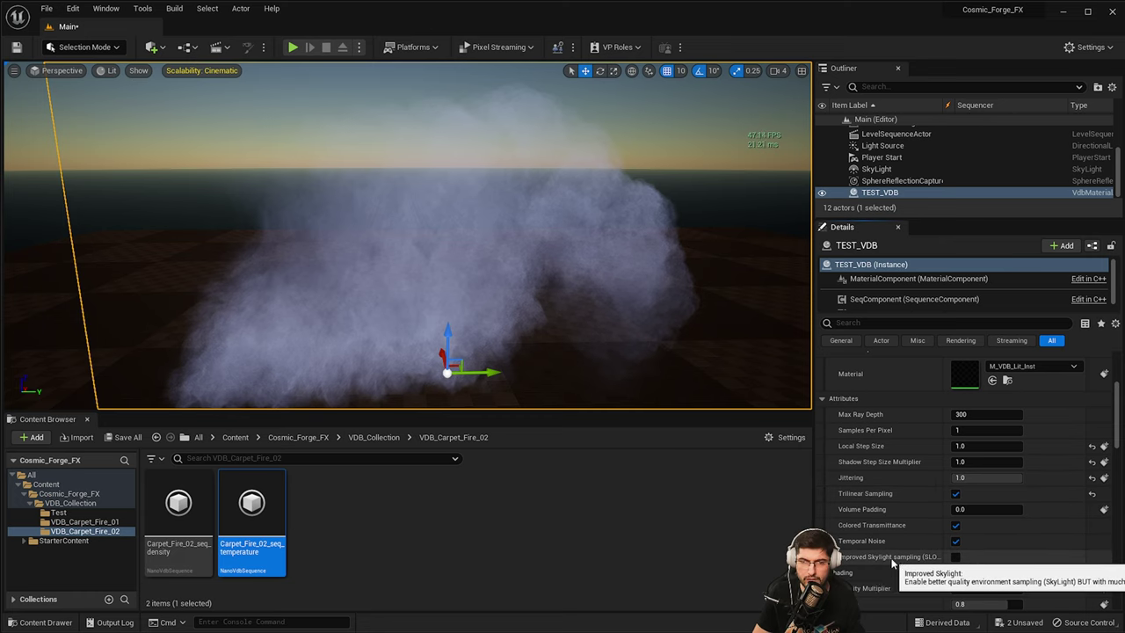
{"action": "key", "text": "s"}
{"action": "right_click_drag", "start_coordinate": [537, 286], "coordinate": [503, 247]}
{"action": "left_click", "coordinate": [956, 557]}
{"action": "key", "text": "s"}
{"action": "right_click_drag", "start_coordinate": [562, 282], "coordinate": [574, 316]}
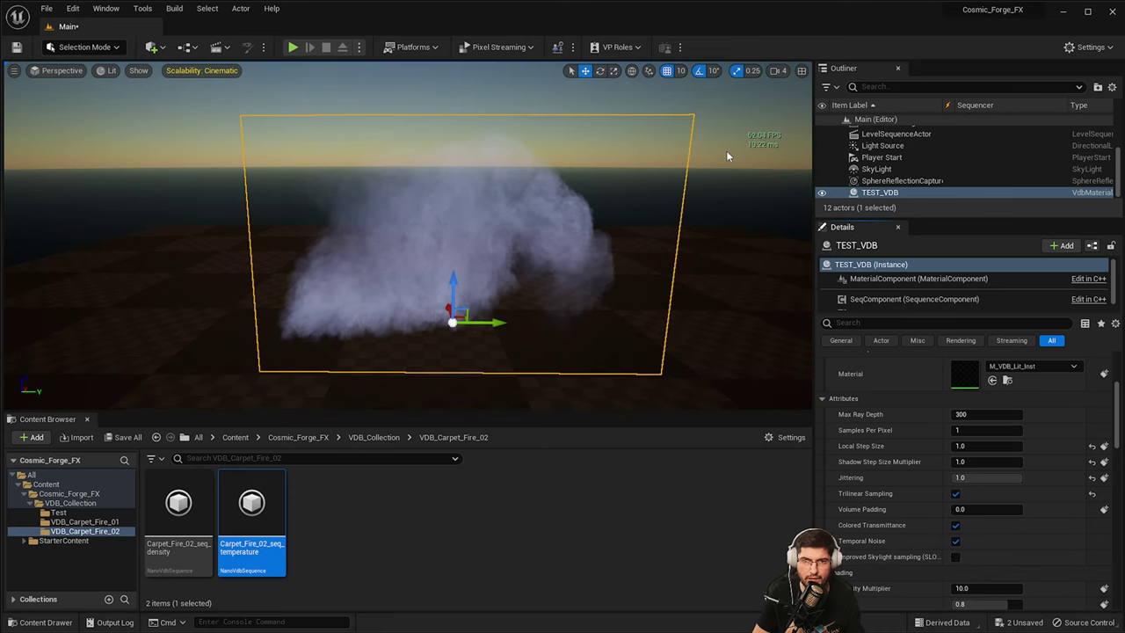
Step: Rotate the directional sun light until the sun sits low above the horizon behind the smoke, brightening the scene
{"action": "right_click_drag", "start_coordinate": [488, 256], "coordinate": [403, 242]}
{"action": "key", "text": "d"}
{"action": "key", "text": "q"}
{"action": "key", "text": "e"}
{"action": "key", "text": "w"}
{"action": "key", "text": "q"}
{"action": "left_click_drag", "start_coordinate": [536, 259], "coordinate": [647, 256], "text": "alt"}
{"action": "mouse_move", "coordinate": [167, 100]}
{"action": "right_mouse_down"}
{"action": "mouse_move", "coordinate": [110, 85]}
{"action": "mouse_move", "coordinate": [162, 86]}
{"action": "right_mouse_up"}
{"action": "key", "text": "ctrl+l"}
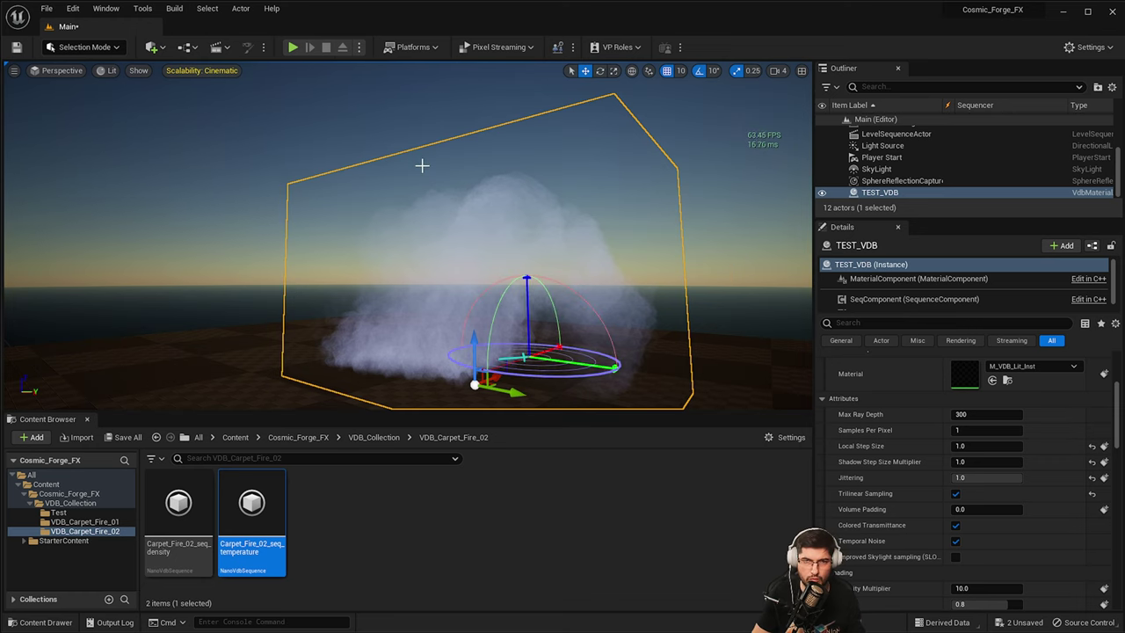
{"action": "key", "text": "ctrl+l"}
{"action": "key", "text": "ctrl+l"}
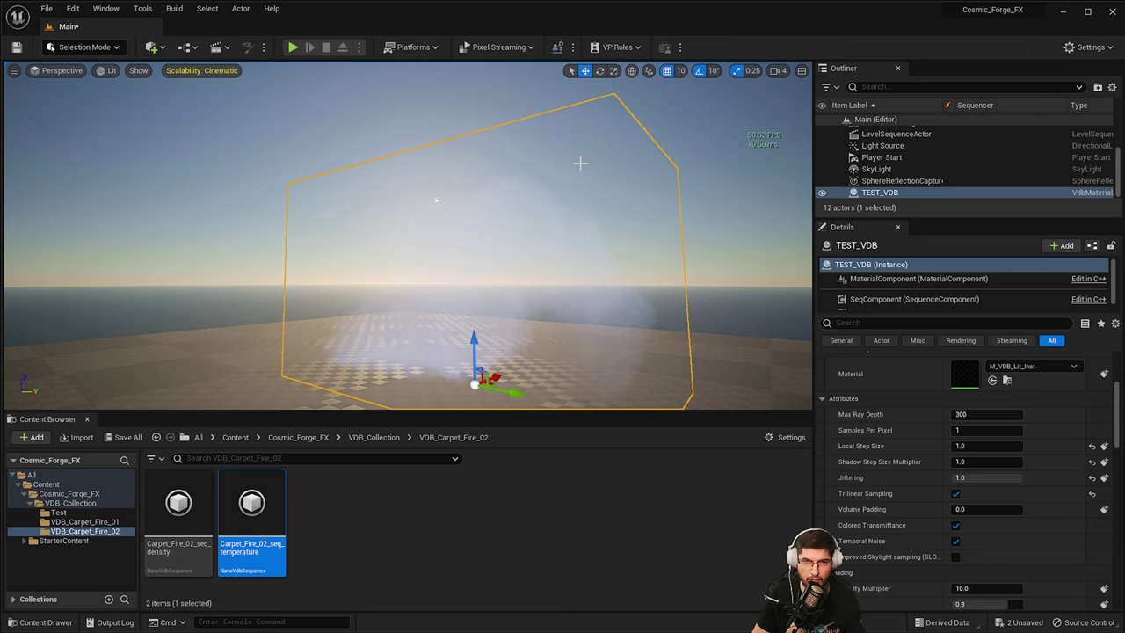
{"action": "key", "text": "ctrl+l"}
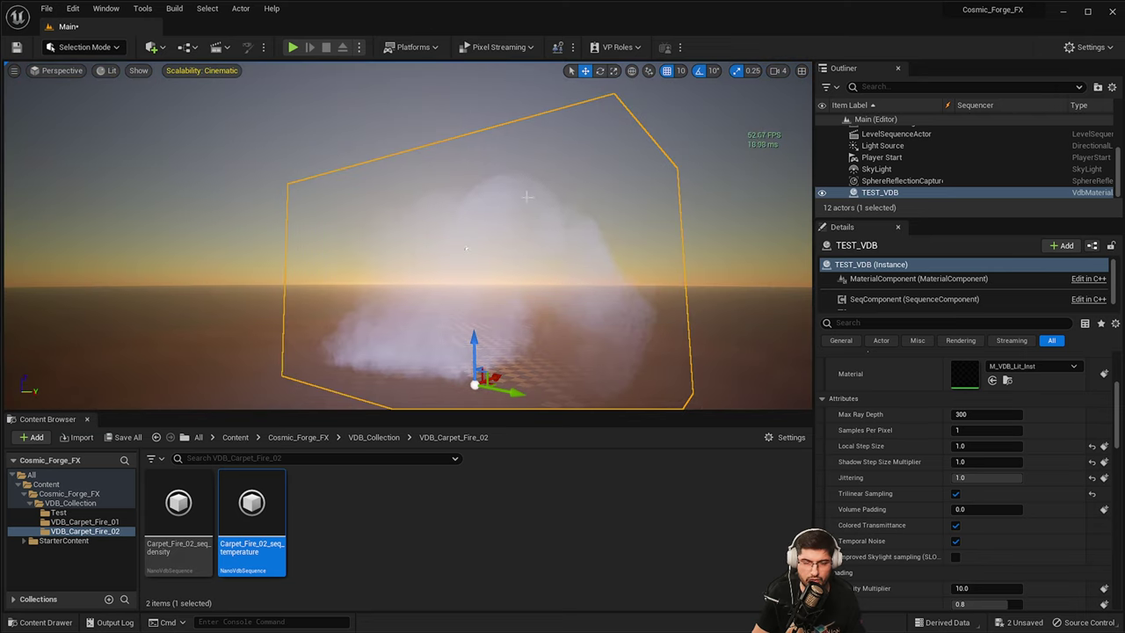
{"action": "mouse_move", "coordinate": [528, 201]}
{"action": "right_mouse_down"}
{"action": "mouse_move", "coordinate": [615, 220]}
{"action": "mouse_move", "coordinate": [527, 201]}
{"action": "right_mouse_up"}
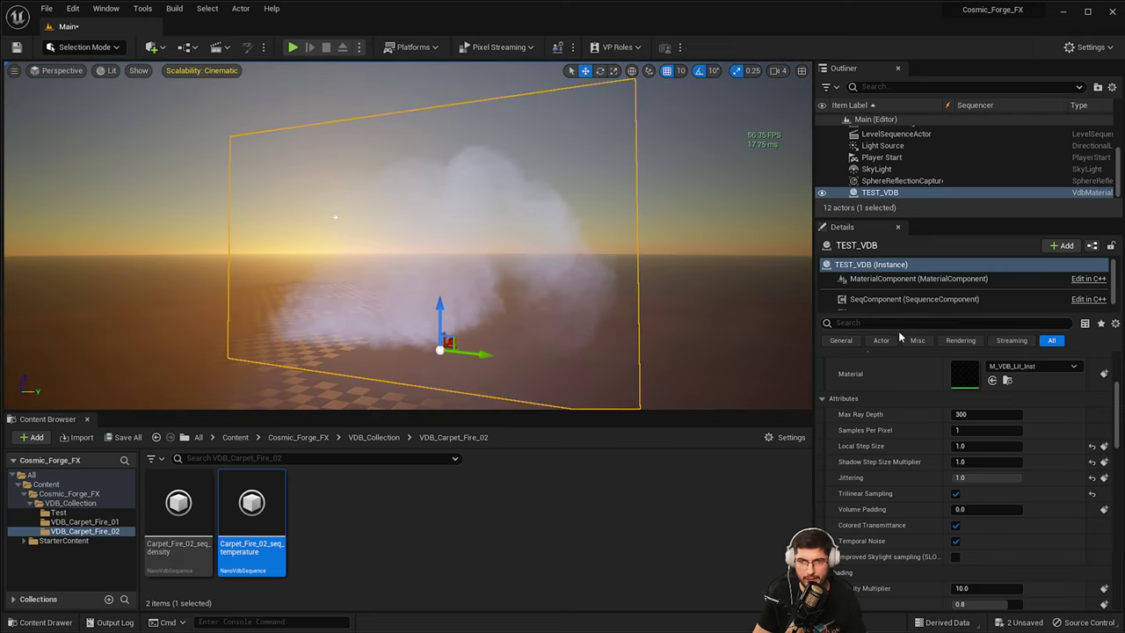
Step: Set TEST_VDB's Density Multiplier to 100
{"action": "scroll", "coordinate": [887, 511], "scroll_direction": "down", "scroll_amount": 2}
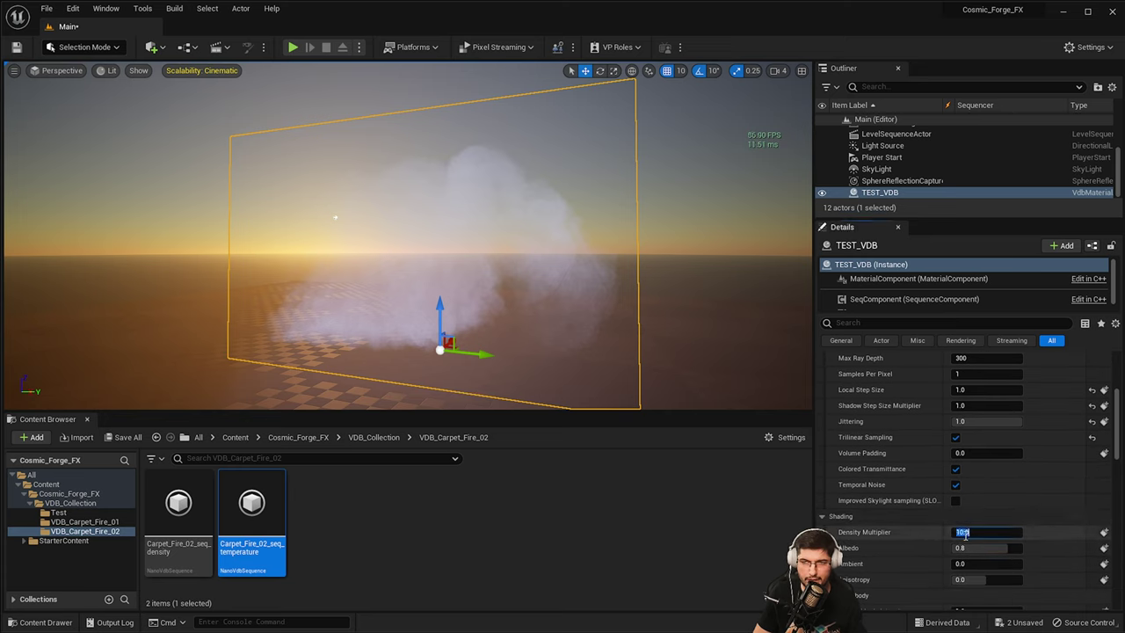
{"action": "key", "text": "BackSpace"}
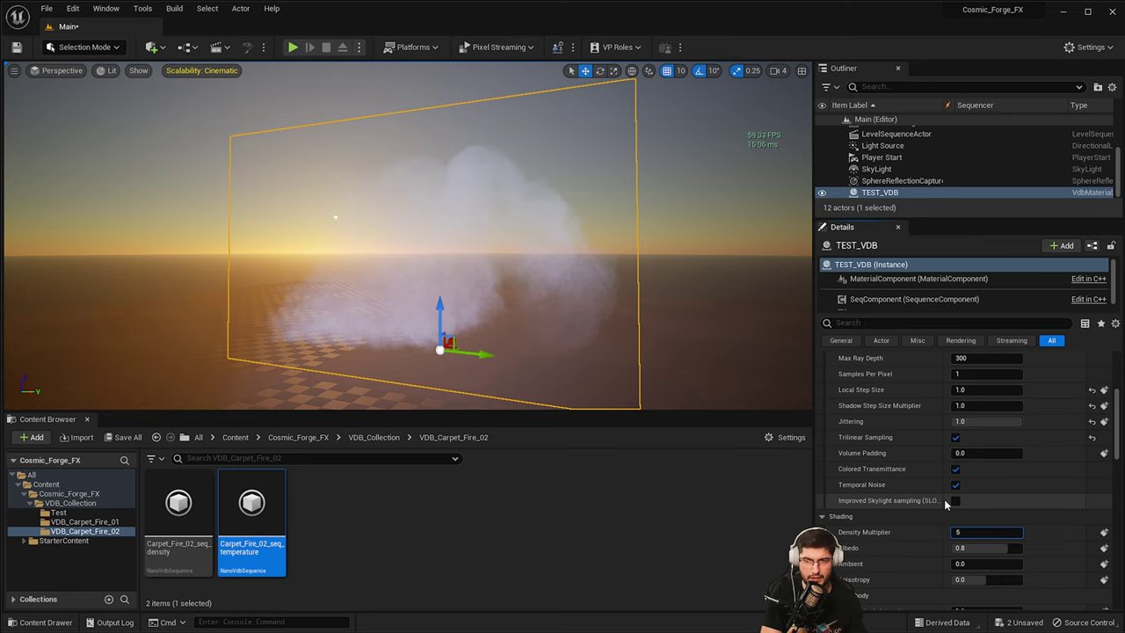
{"action": "type", "text": "100"}
{"action": "key", "text": "Return"}
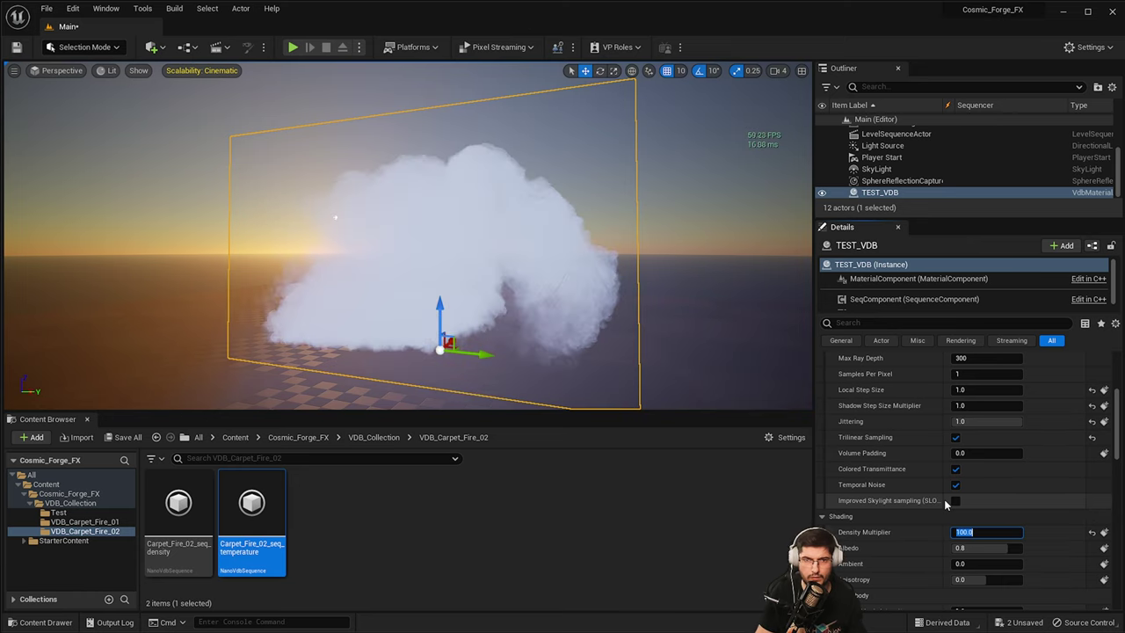
Step: Raise TEST_VDB's Density Multiplier to 1000
{"action": "mouse_move", "coordinate": [701, 354]}
{"action": "right_mouse_down"}
{"action": "mouse_move", "coordinate": [673, 355]}
{"action": "mouse_move", "coordinate": [738, 356]}
{"action": "mouse_move", "coordinate": [694, 357]}
{"action": "right_mouse_up"}
{"action": "right_click_drag", "start_coordinate": [430, 269], "coordinate": [442, 271]}
{"action": "left_click", "coordinate": [994, 532]}
{"action": "type", "text": "1000"}
{"action": "key", "text": "Return"}
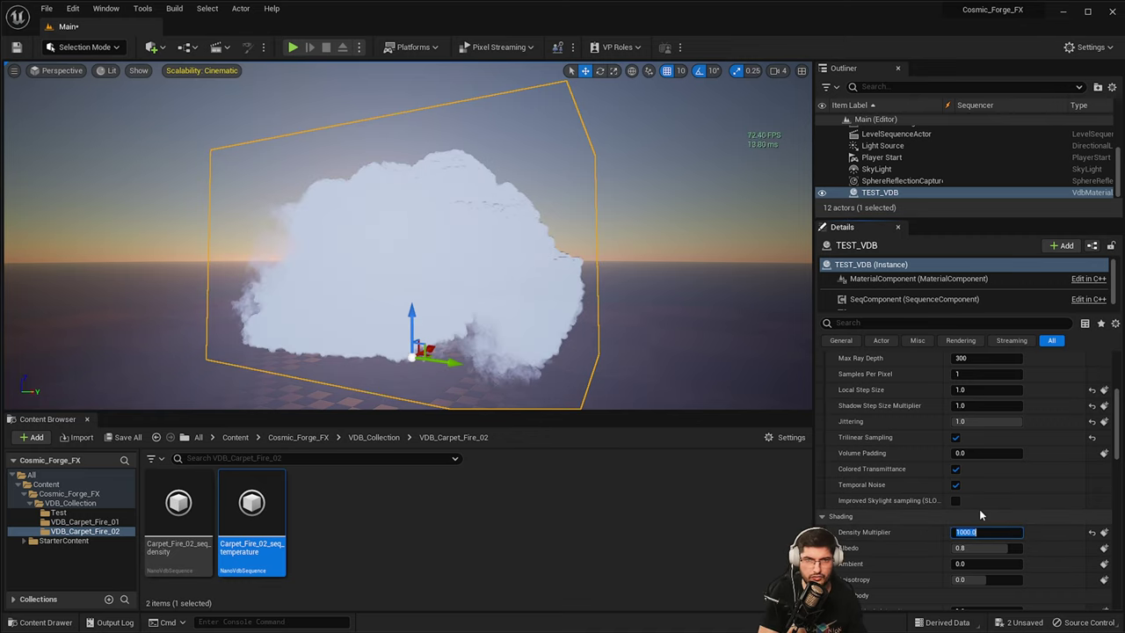
Step: Disable Physically Based Blackbody in TEST_VDB's Blackbody shading settings
{"action": "right_click_drag", "start_coordinate": [615, 360], "coordinate": [536, 360]}
{"action": "right_click_drag", "start_coordinate": [355, 228], "coordinate": [370, 299]}
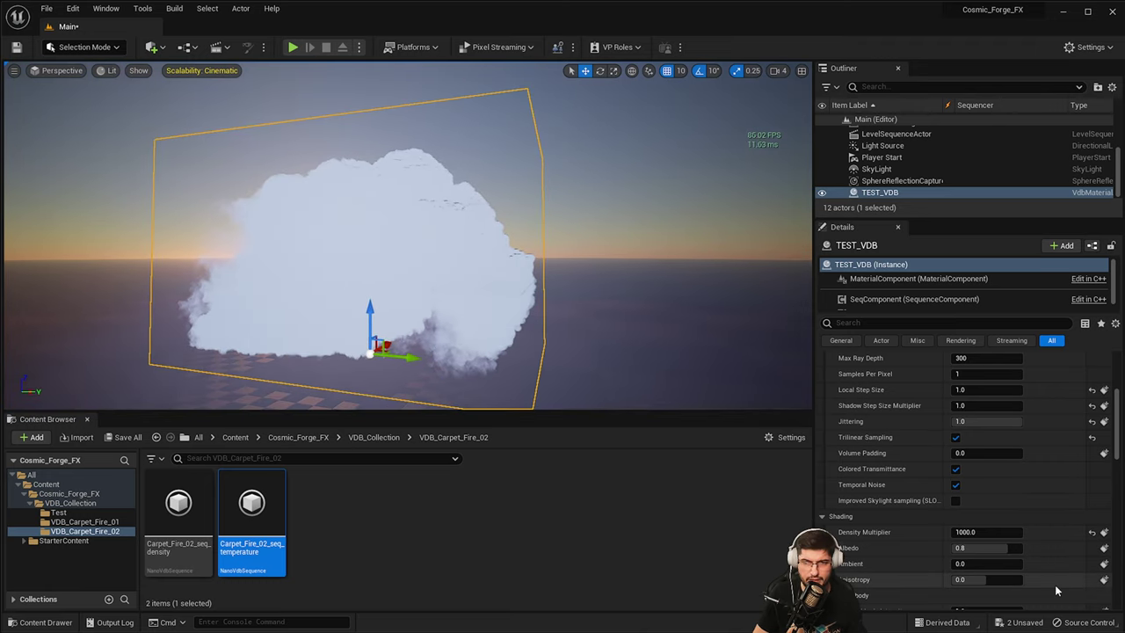
{"action": "scroll", "coordinate": [1020, 554], "scroll_direction": "down", "scroll_amount": 2}
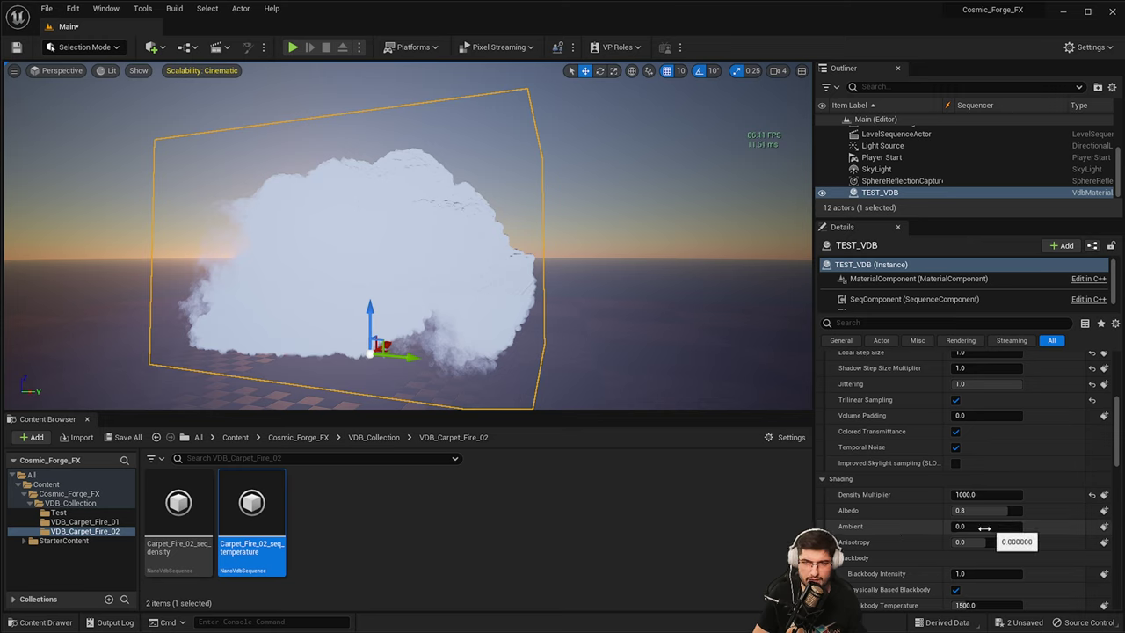
{"action": "scroll", "coordinate": [1000, 488], "scroll_direction": "down", "scroll_amount": 3}
{"action": "scroll", "coordinate": [1000, 488], "scroll_direction": "down", "scroll_amount": 2}
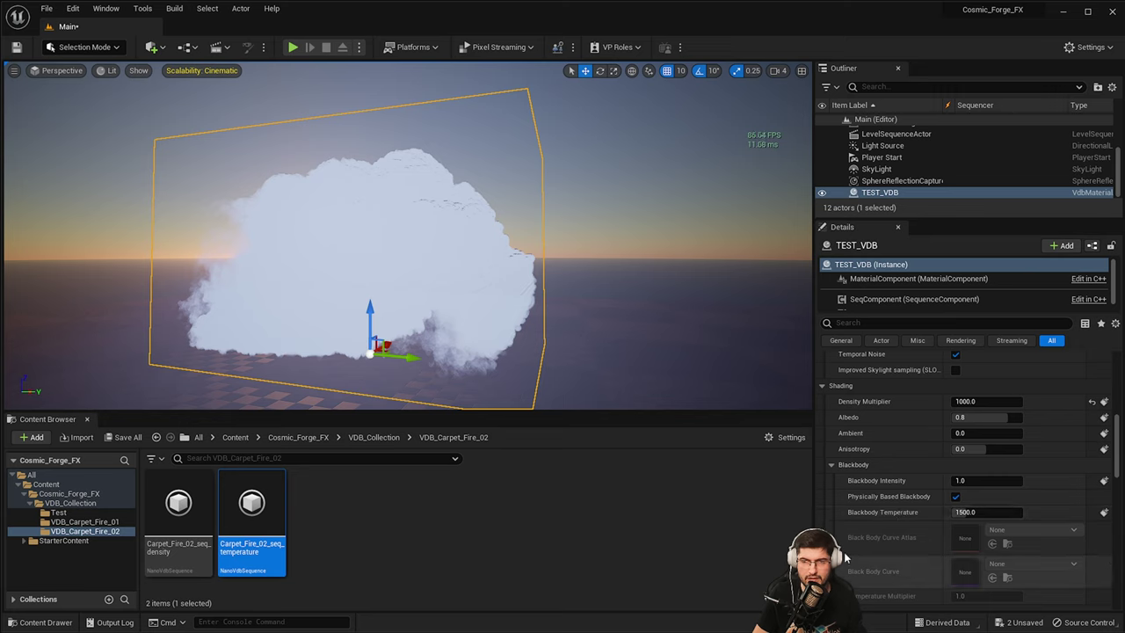
{"action": "scroll", "coordinate": [902, 478], "scroll_direction": "down", "scroll_amount": 3}
{"action": "scroll", "coordinate": [912, 458], "scroll_direction": "down", "scroll_amount": 2}
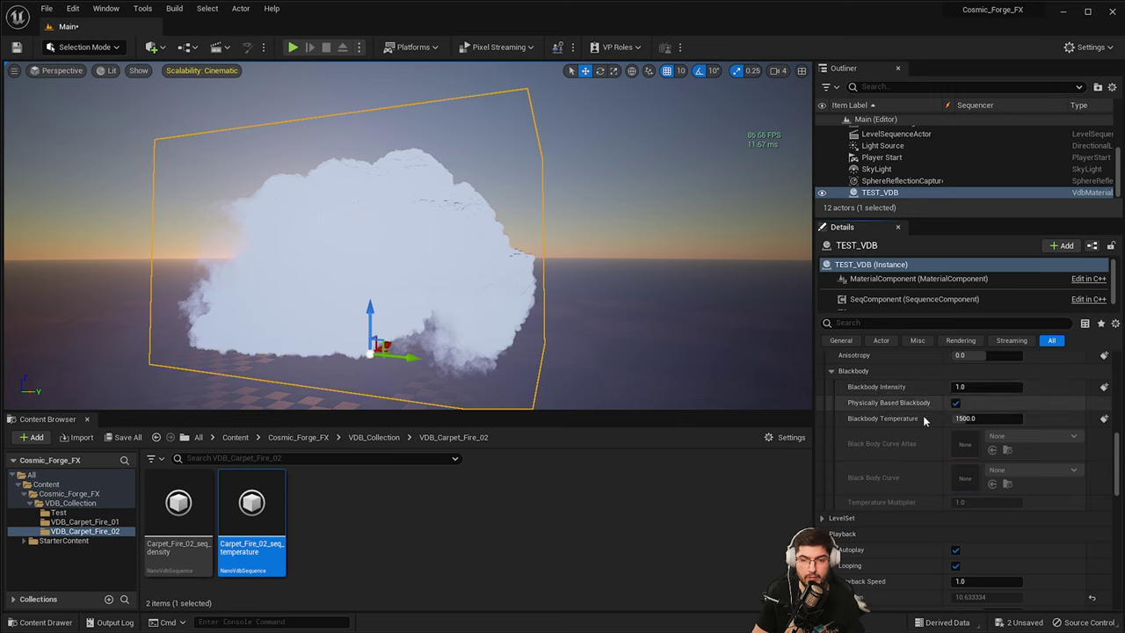
{"action": "right_click", "coordinate": [921, 418]}
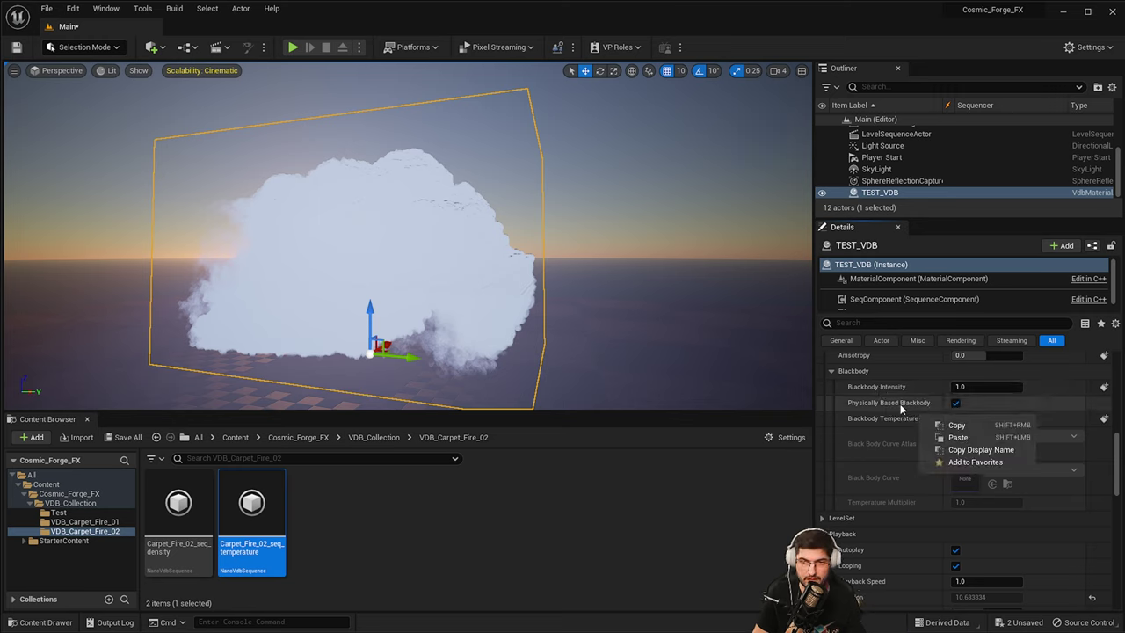
{"action": "left_click", "coordinate": [903, 408]}
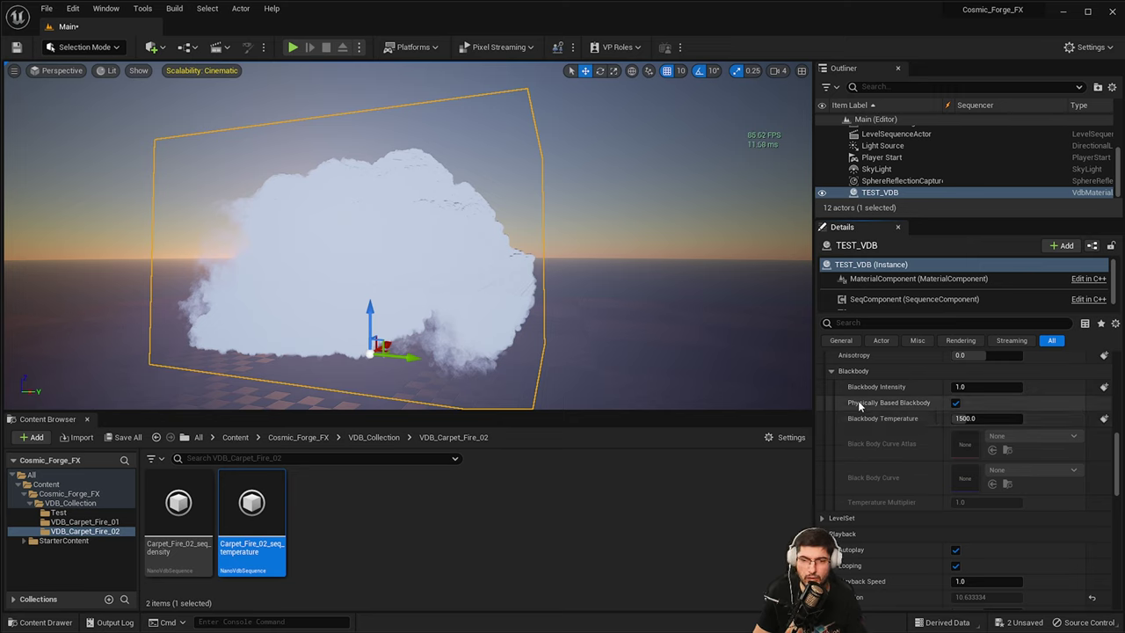
{"action": "left_click", "coordinate": [955, 403]}
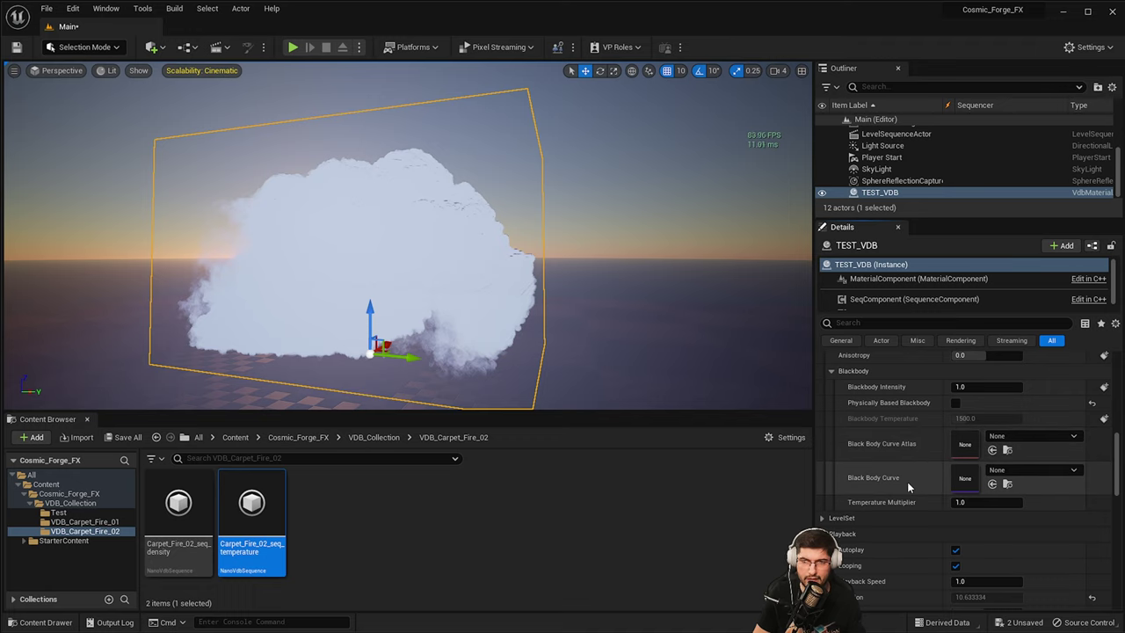
Step: Examine the CA_Atlas curve atlas and the C_Red color curve in the VDB_Collection folder
{"action": "left_click", "coordinate": [374, 438]}
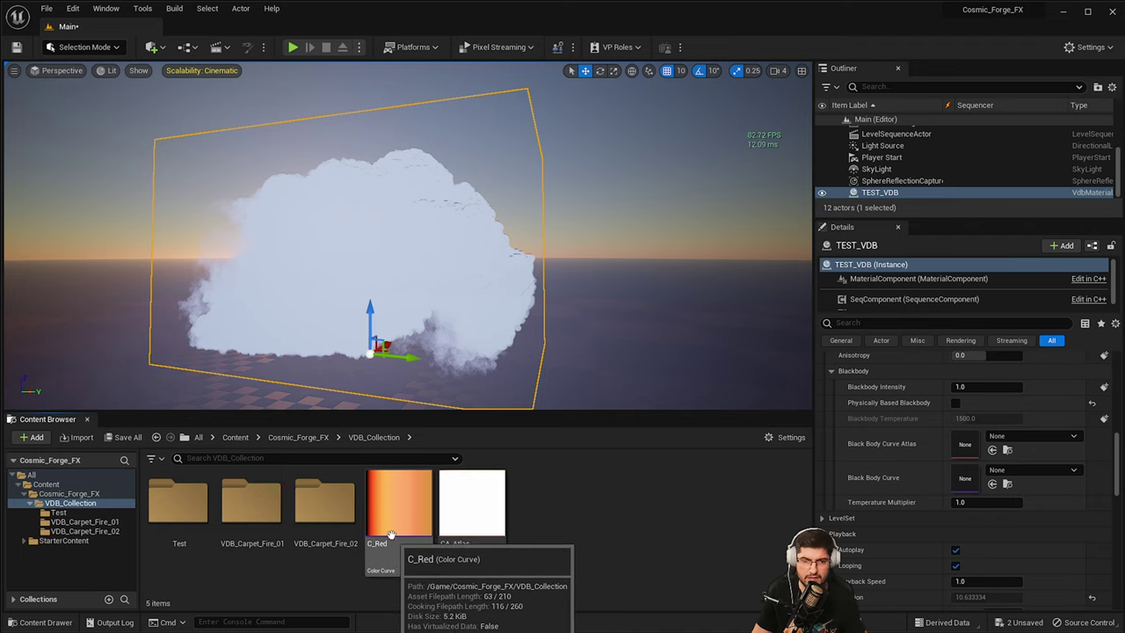
{"action": "left_click", "coordinate": [453, 510]}
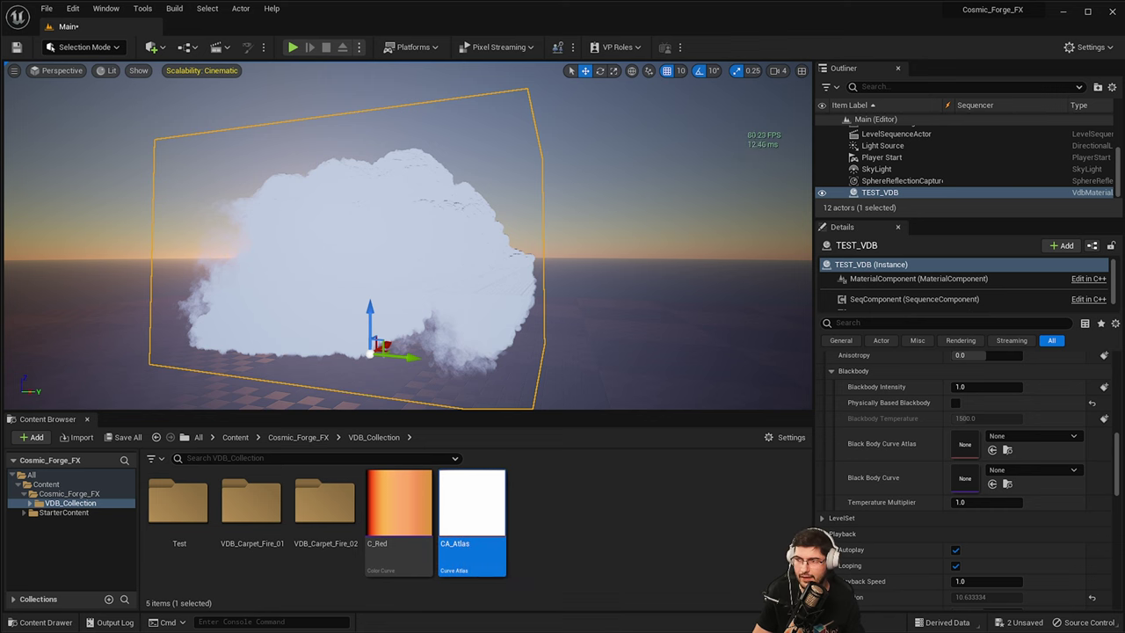
{"action": "left_click_drag", "start_coordinate": [1124, 263], "coordinate": [628, 142]}
{"action": "left_click_drag", "start_coordinate": [744, 145], "coordinate": [1124, 189]}
{"action": "double_click", "coordinate": [472, 505]}
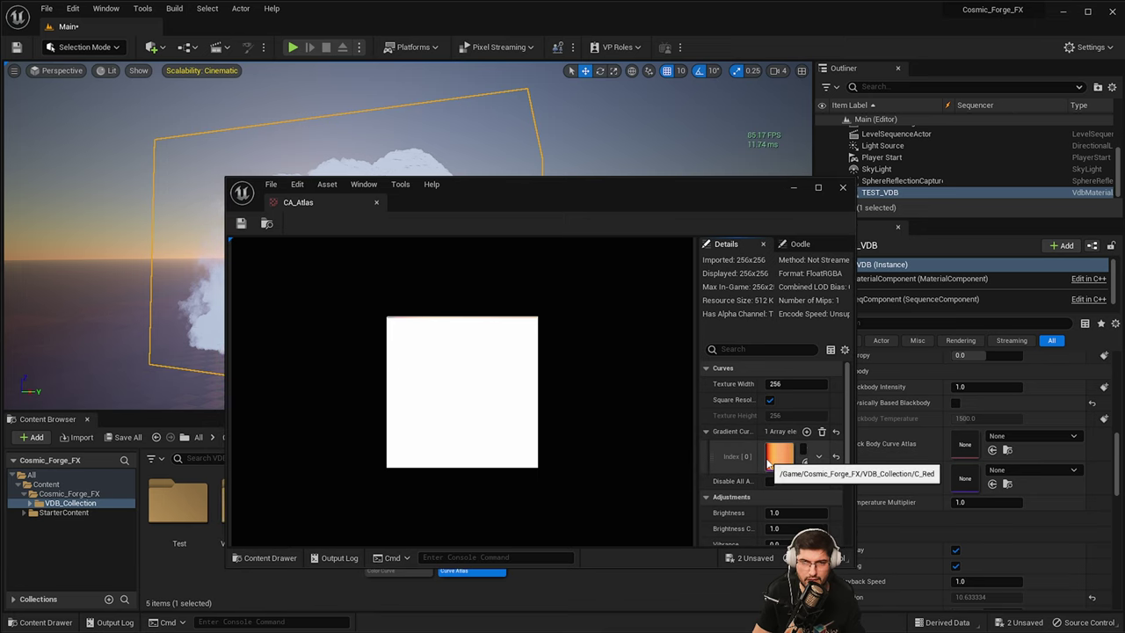
{"action": "left_click_drag", "start_coordinate": [460, 195], "coordinate": [343, 97]}
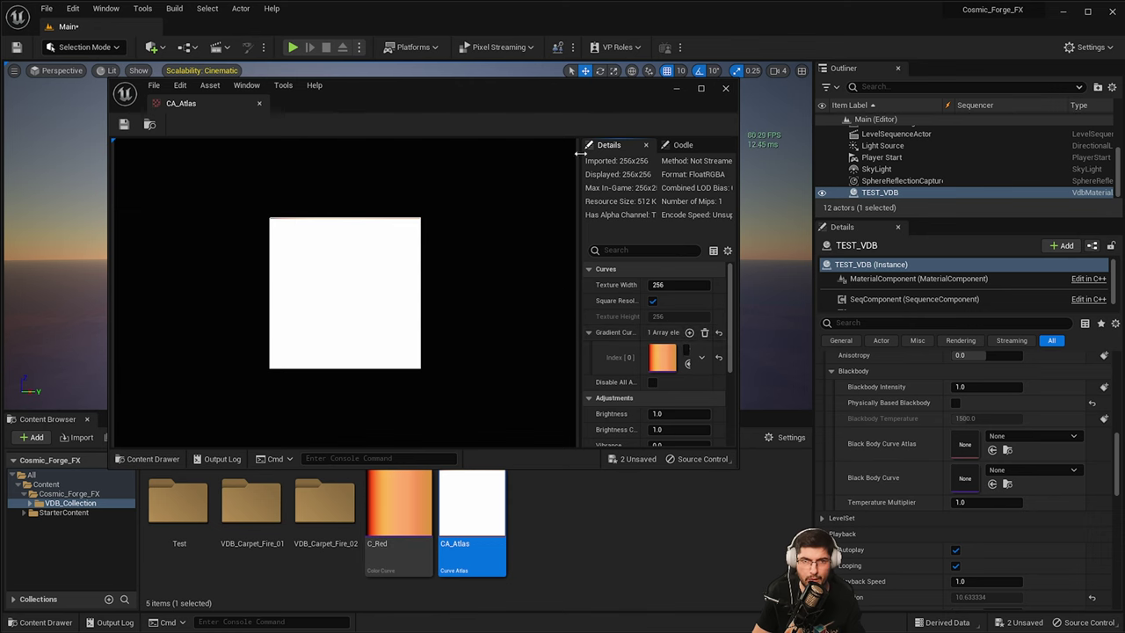
{"action": "double_click", "coordinate": [399, 508]}
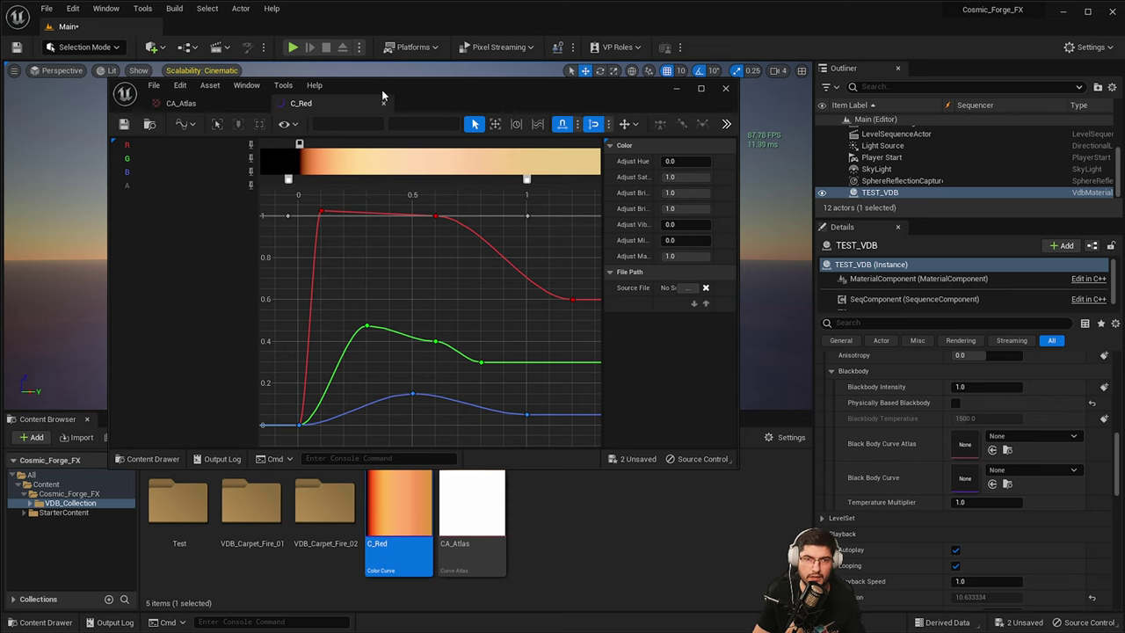
{"action": "left_click_drag", "start_coordinate": [386, 90], "coordinate": [1124, 129]}
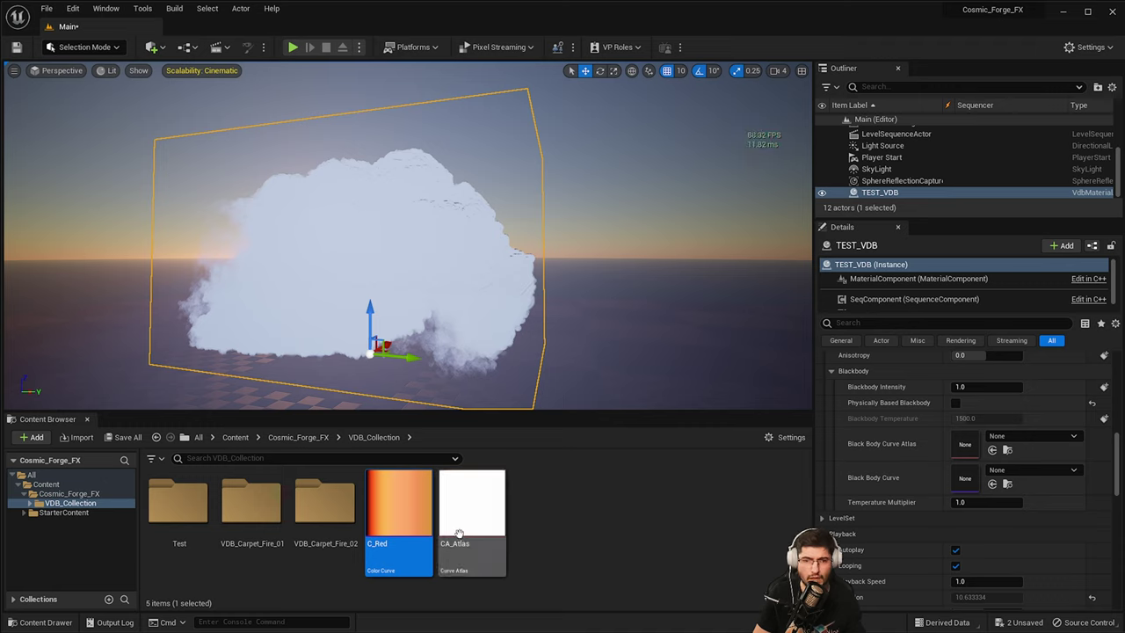
Step: Assign CA_Atlas as TEST_VDB's Black Body Curve Atlas and C_Red as its Black Body Curve
{"action": "left_click_drag", "start_coordinate": [408, 513], "coordinate": [906, 510]}
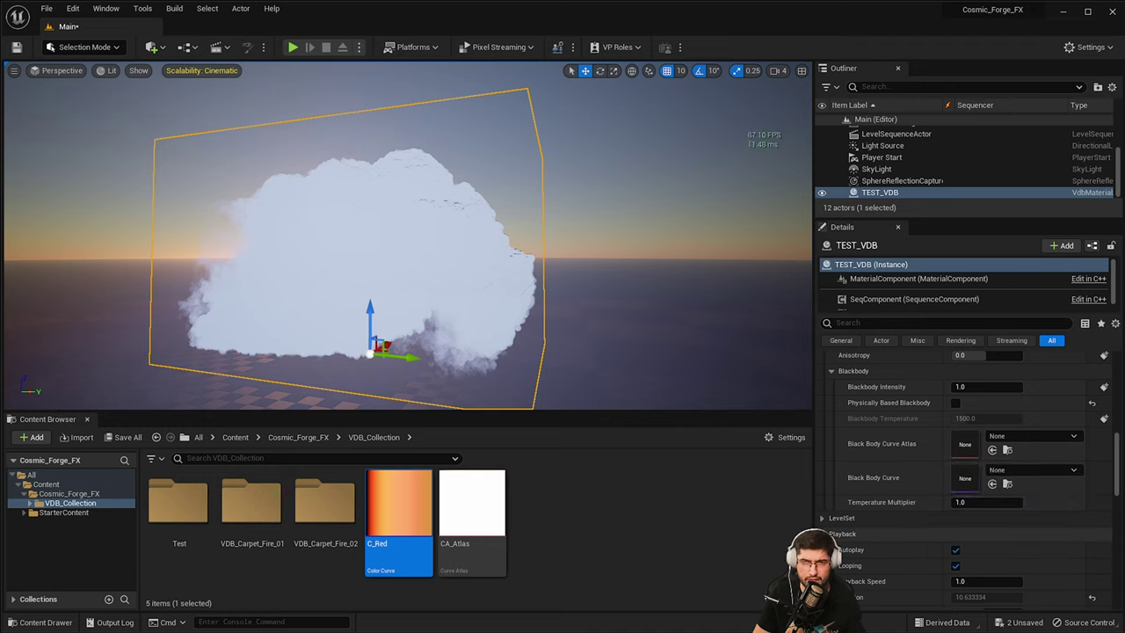
{"action": "left_click_drag", "start_coordinate": [472, 510], "coordinate": [978, 439]}
{"action": "left_click_drag", "start_coordinate": [400, 510], "coordinate": [985, 479]}
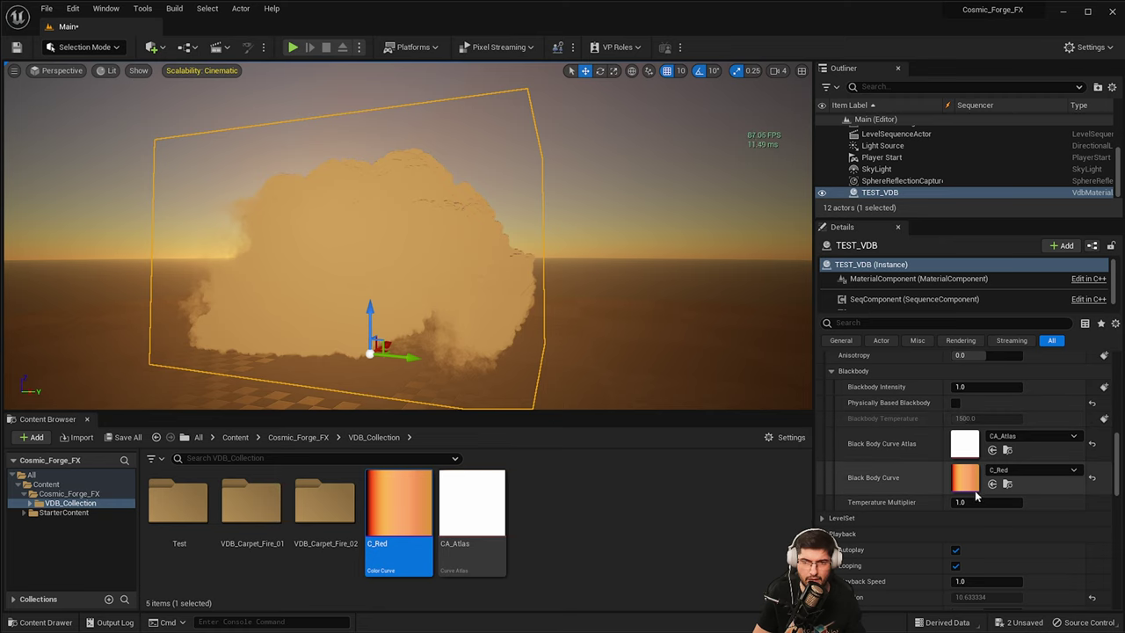
Step: Set TEST_VDB's blackbody Temperature Multiplier to 0.003
{"action": "right_click_drag", "start_coordinate": [468, 326], "coordinate": [624, 341]}
{"action": "scroll", "coordinate": [426, 286], "scroll_direction": "up", "scroll_amount": 4}
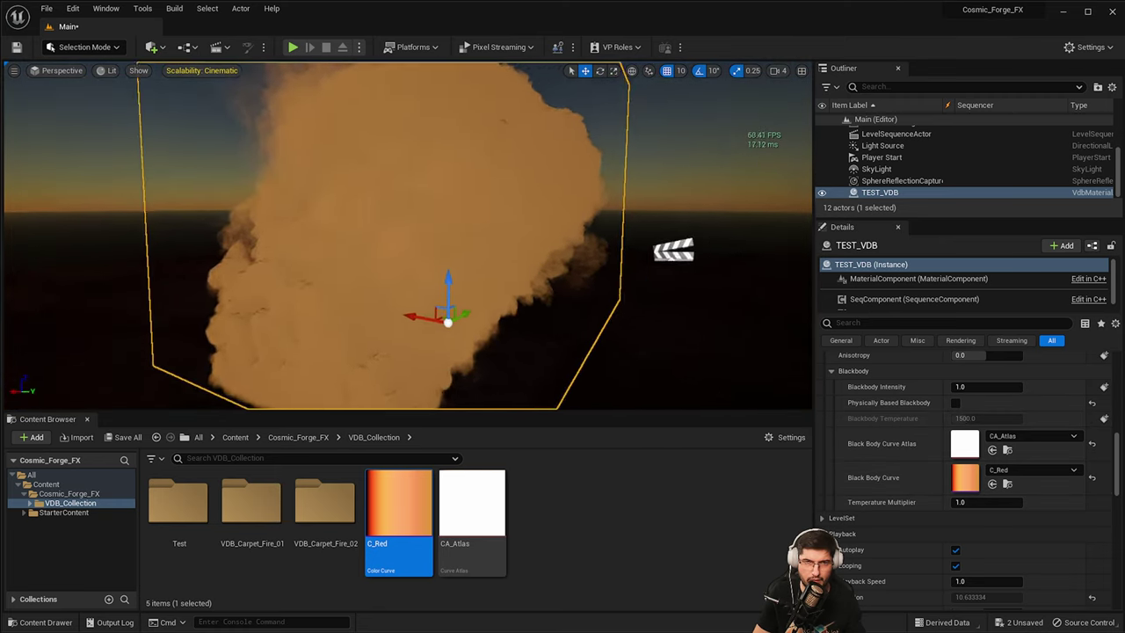
{"action": "right_click_drag", "start_coordinate": [346, 219], "coordinate": [410, 225]}
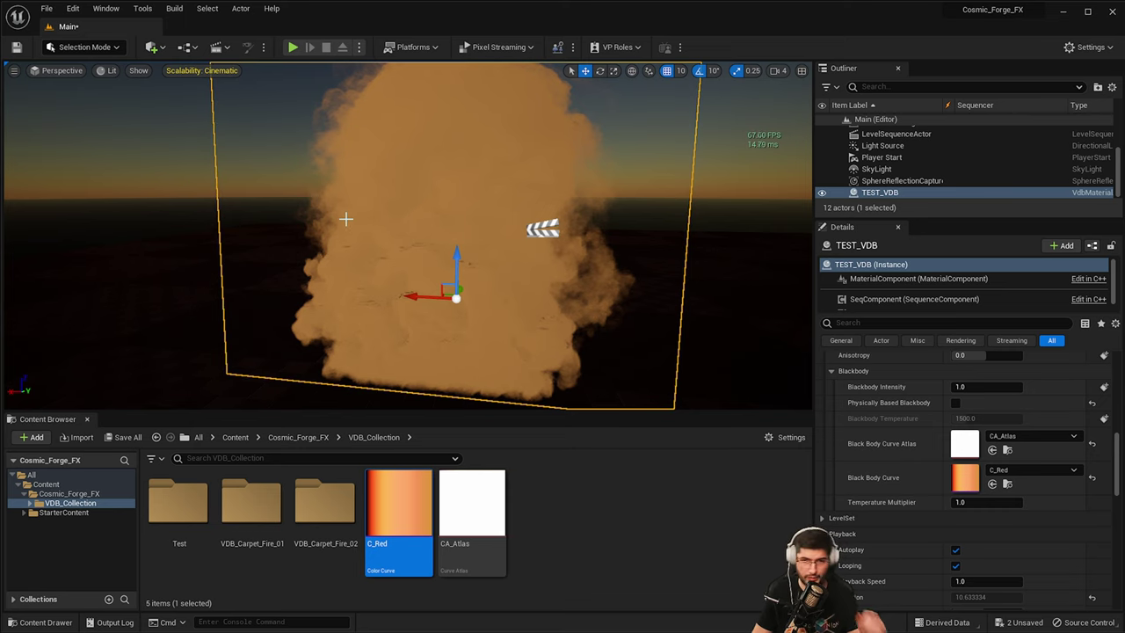
{"action": "right_click_drag", "start_coordinate": [422, 164], "coordinate": [211, 159]}
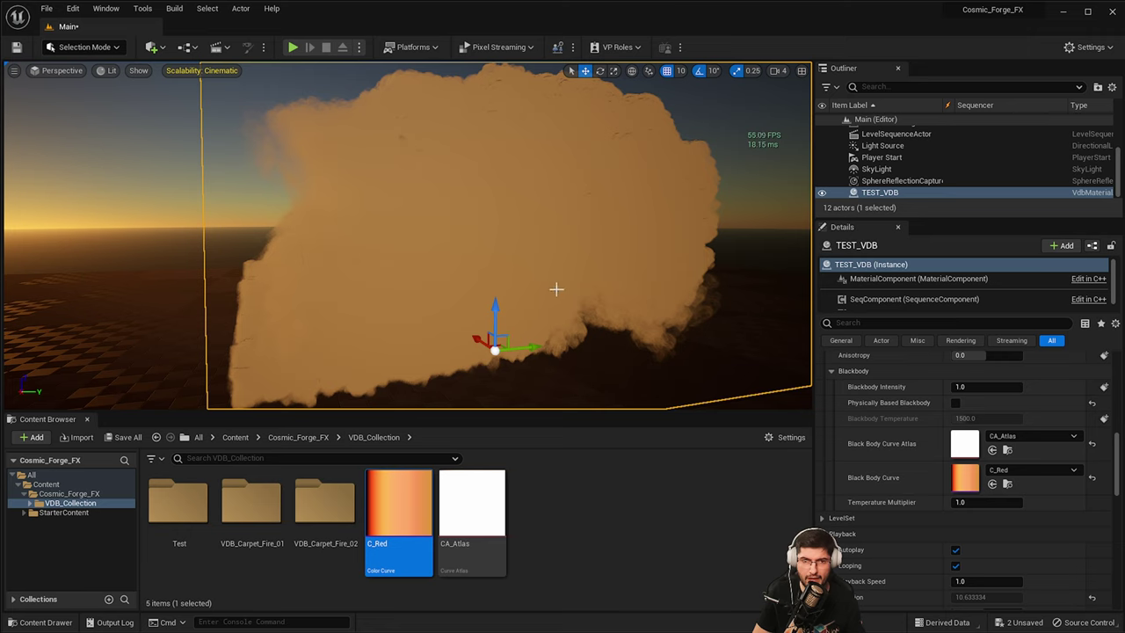
{"action": "right_click_drag", "start_coordinate": [552, 289], "coordinate": [539, 273]}
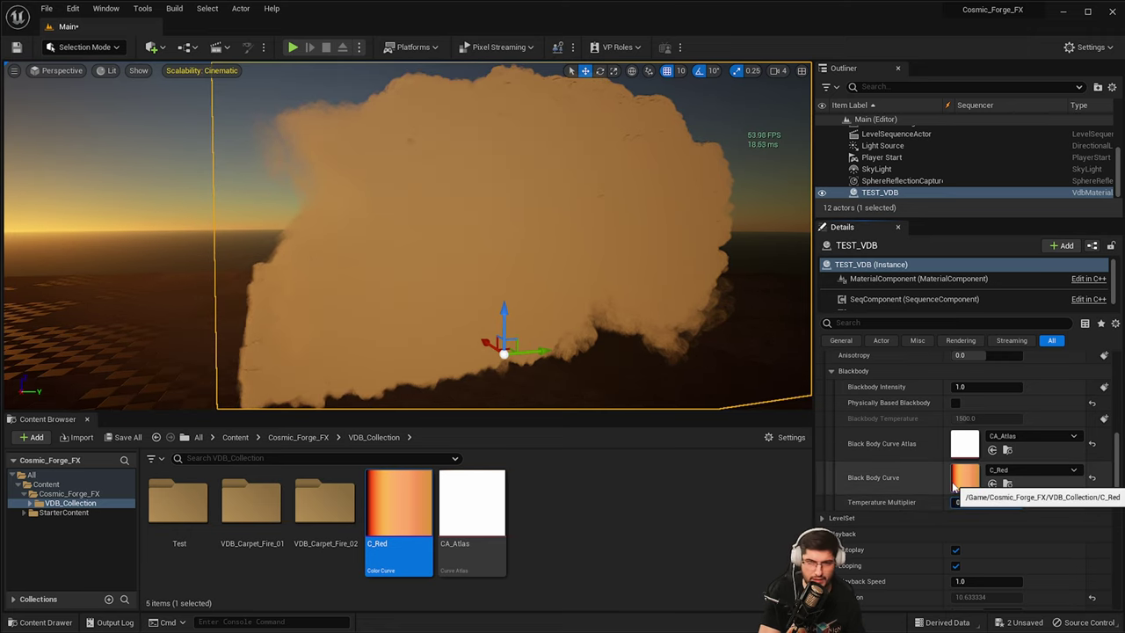
{"action": "type", "text": "0.003"}
{"action": "key", "text": "Return"}
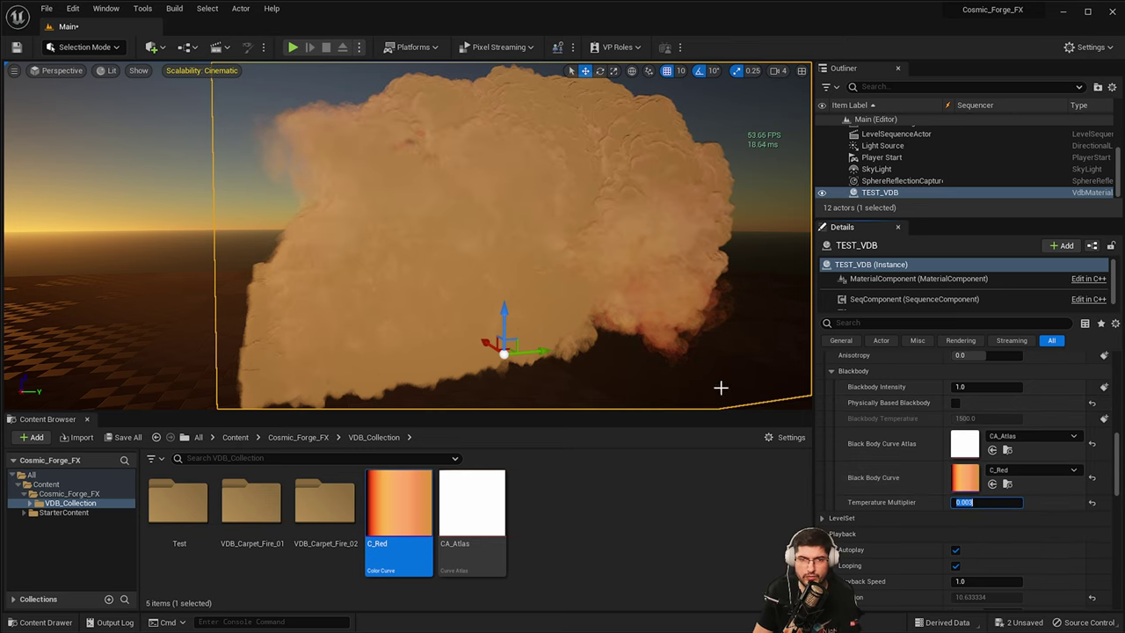
Step: Lower TEST_VDB's Temperature Multiplier to 0.0003, and reduce it further to 0.0001
{"action": "right_click_drag", "start_coordinate": [694, 277], "coordinate": [747, 360]}
{"action": "mouse_move", "coordinate": [642, 253]}
{"action": "right_mouse_down"}
{"action": "mouse_move", "coordinate": [646, 299]}
{"action": "mouse_move", "coordinate": [634, 228]}
{"action": "mouse_move", "coordinate": [642, 253]}
{"action": "right_mouse_up"}
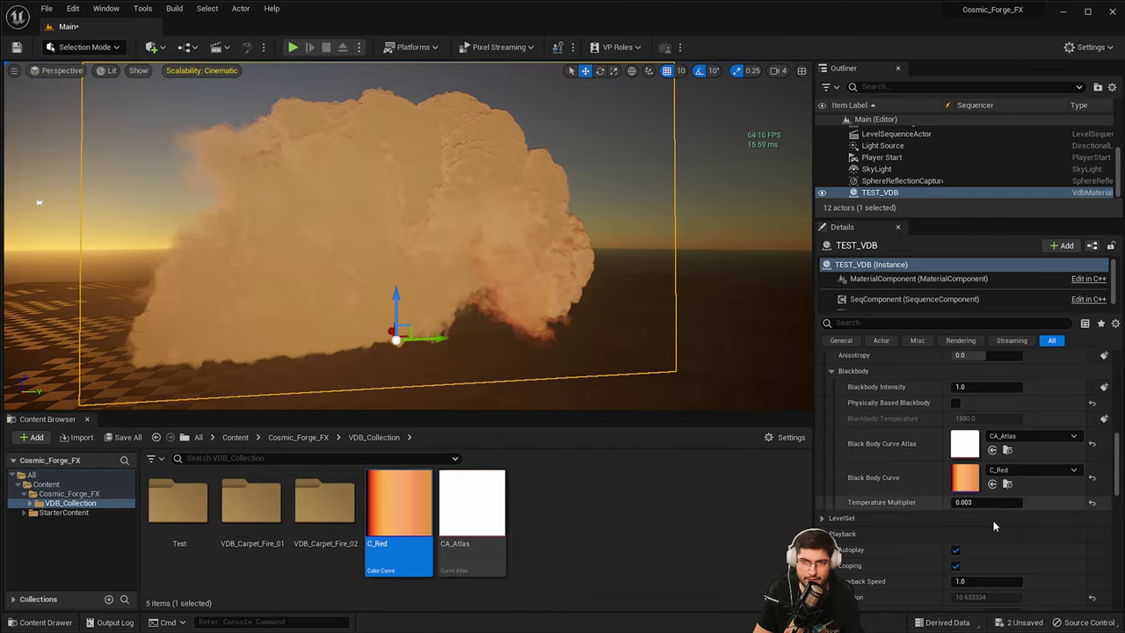
{"action": "left_click", "coordinate": [1003, 503]}
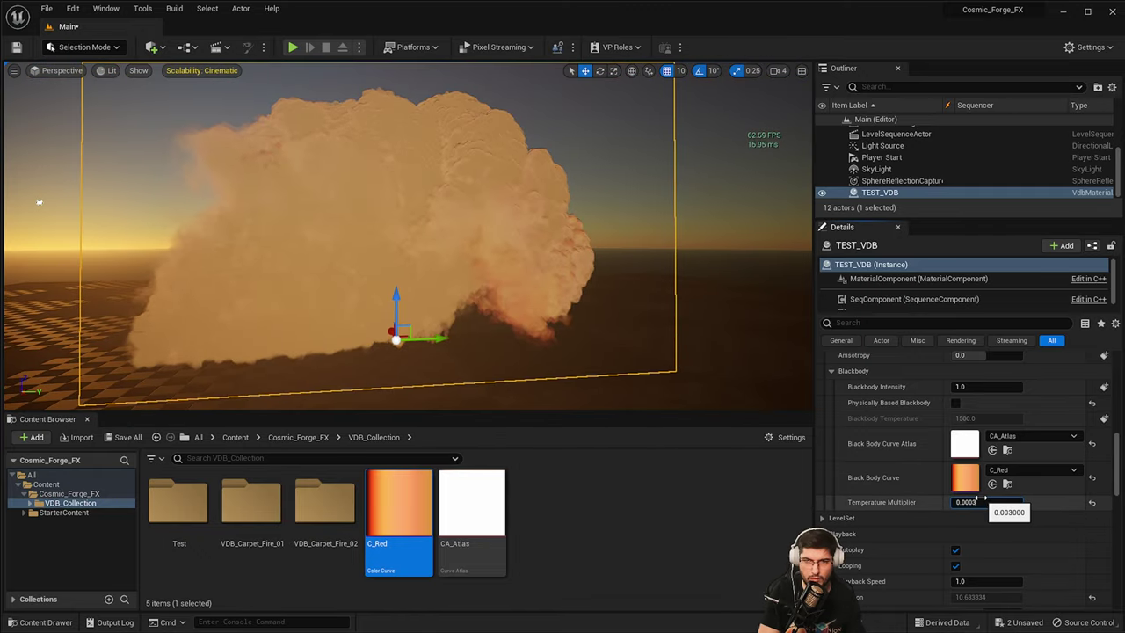
{"action": "key", "text": "Return"}
{"action": "right_click_drag", "start_coordinate": [606, 333], "coordinate": [536, 299]}
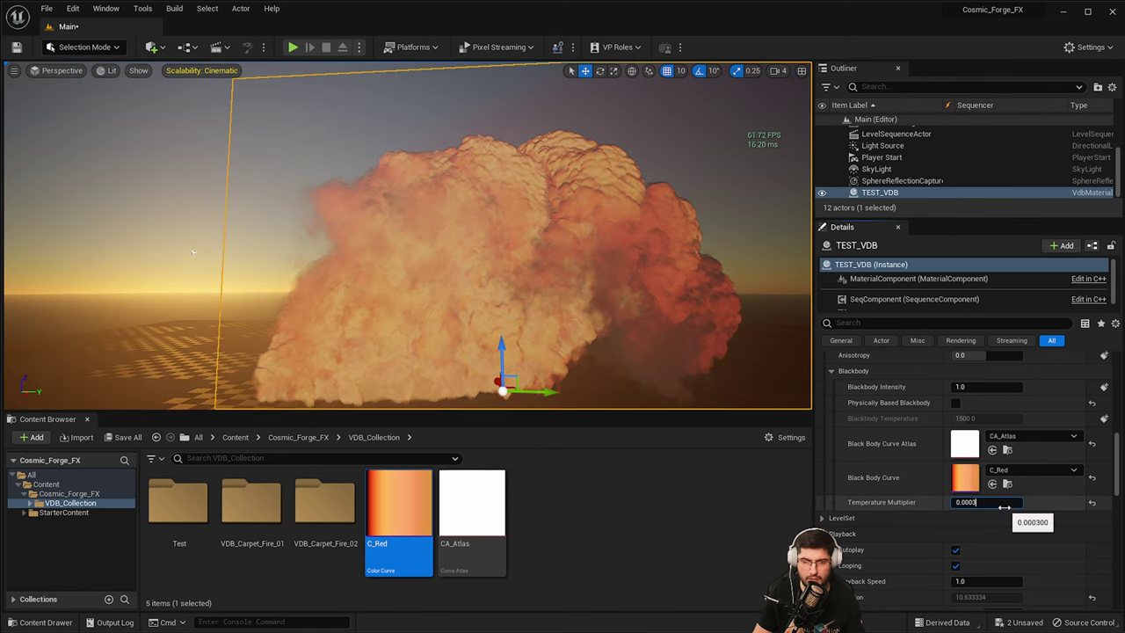
{"action": "left_click", "coordinate": [1004, 507]}
{"action": "type", "text": "0.0001"}
{"action": "key", "text": "Return"}
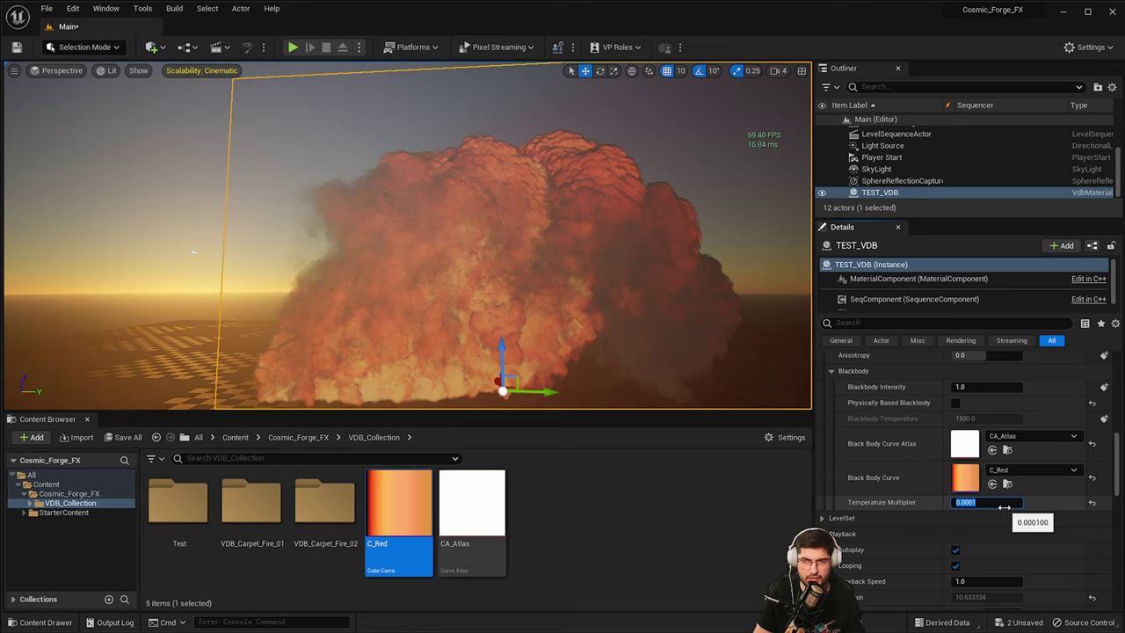
Step: Set TEST_VDB's Blackbody Intensity to 100
{"action": "left_click", "coordinate": [981, 386]}
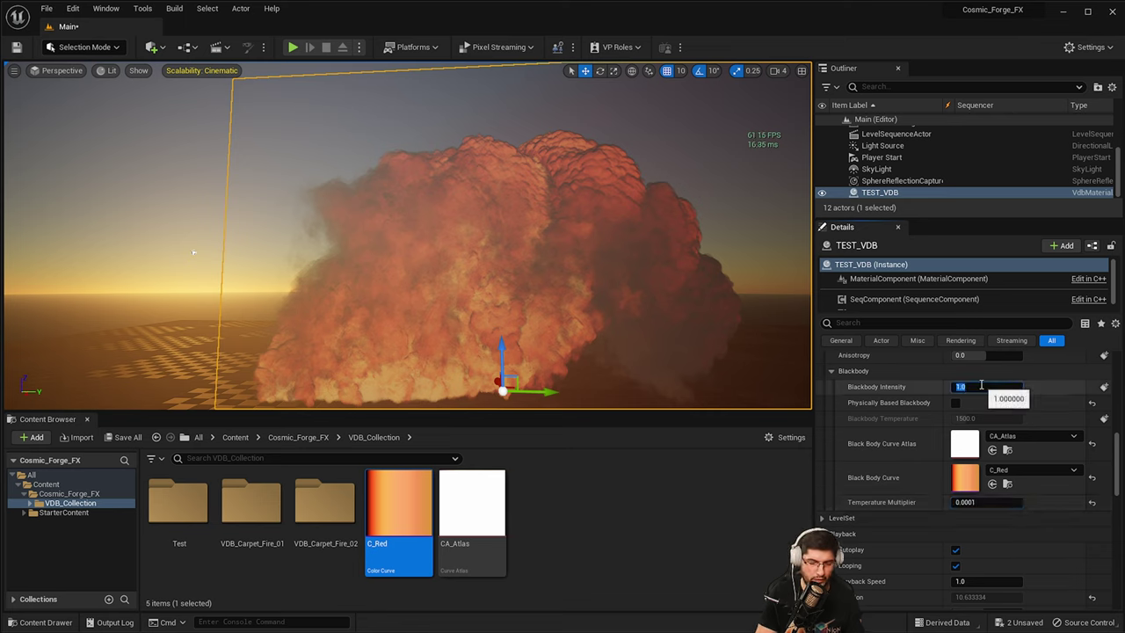
{"action": "type", "text": "100"}
{"action": "key", "text": "Return"}
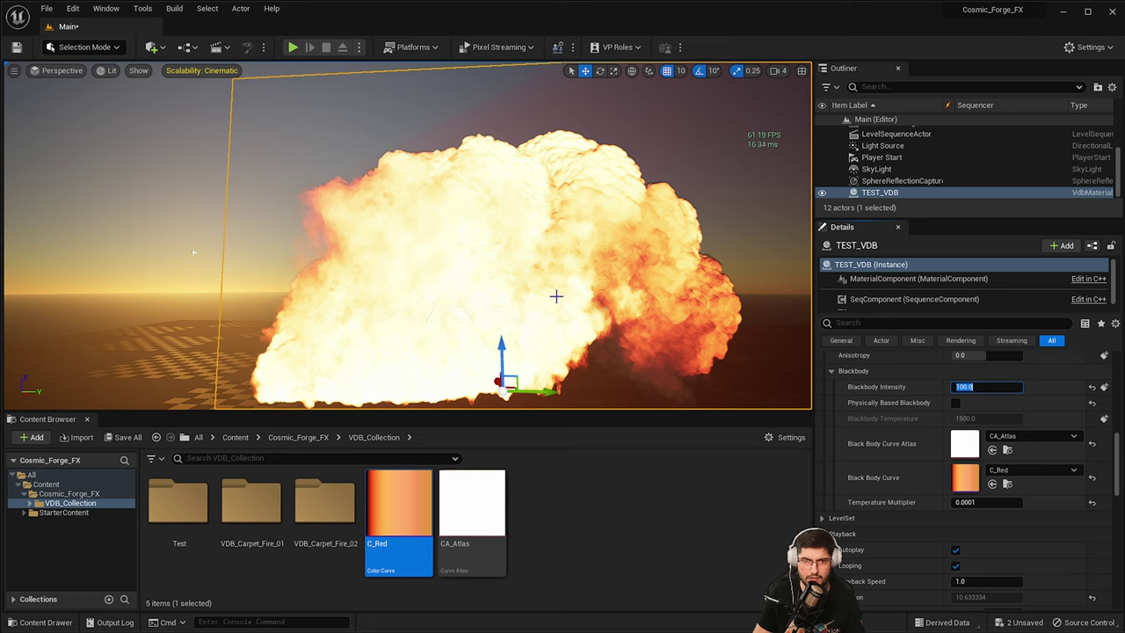
Step: Reduce TEST_VDB's Temperature Multiplier to 0.00005 and finally to 0.00001
{"action": "left_click", "coordinate": [1000, 503]}
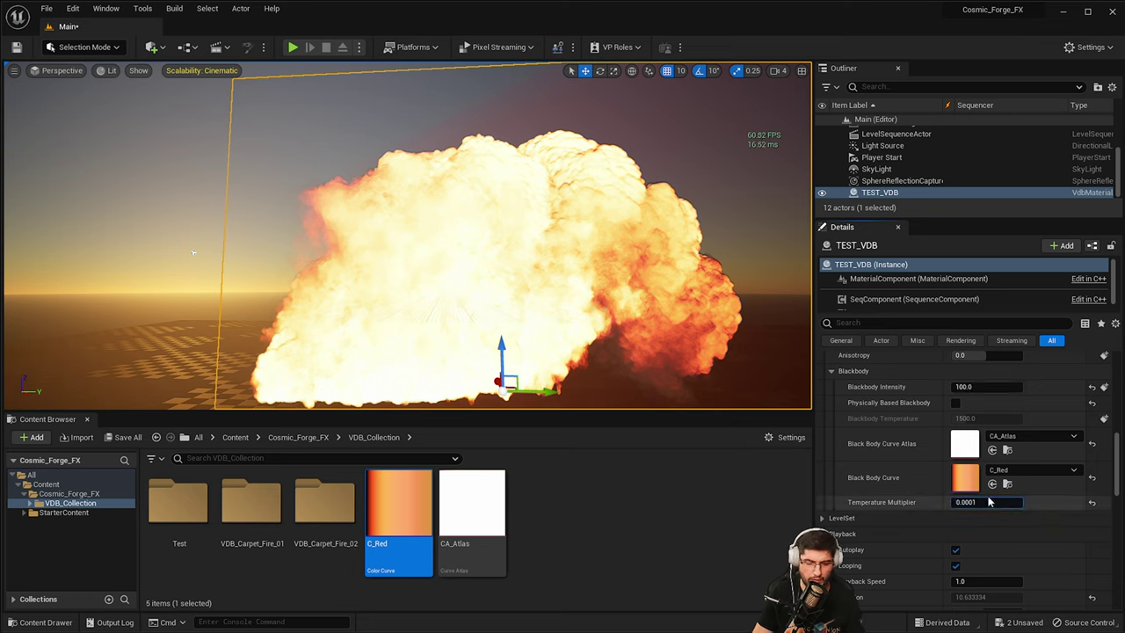
{"action": "type", "text": "0.00005"}
{"action": "key", "text": "Return"}
{"action": "type", "text": "0.00001"}
{"action": "key", "text": "Return"}
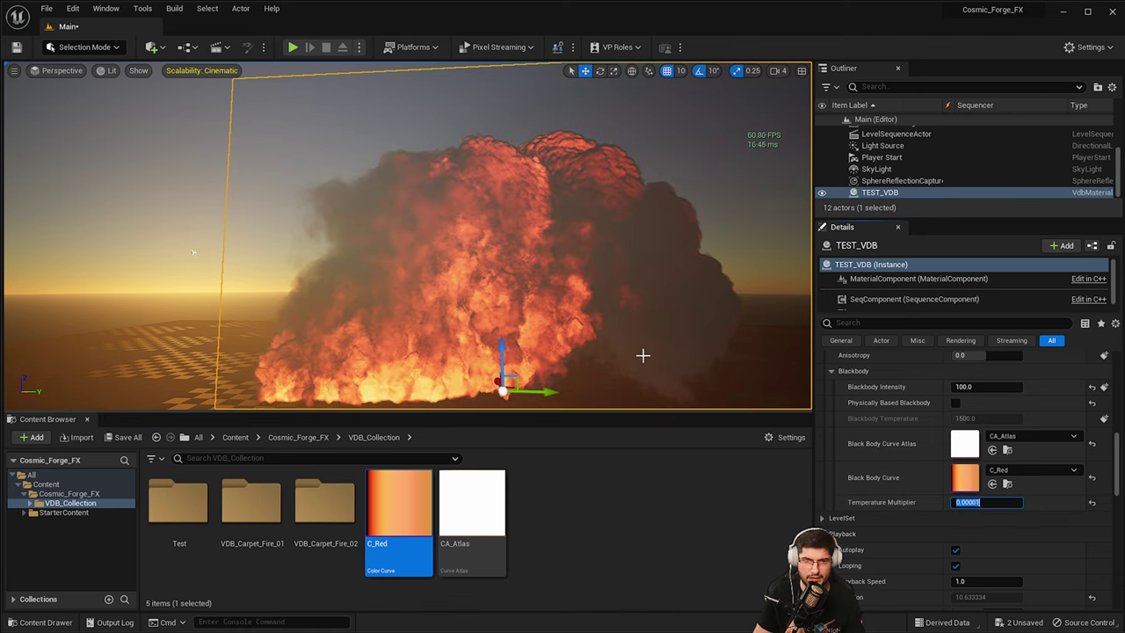
Step: Scrub TEST_VDB's playback back to an early moment of the sequence, when the fireball is still small
{"action": "right_click_drag", "start_coordinate": [642, 357], "coordinate": [621, 373]}
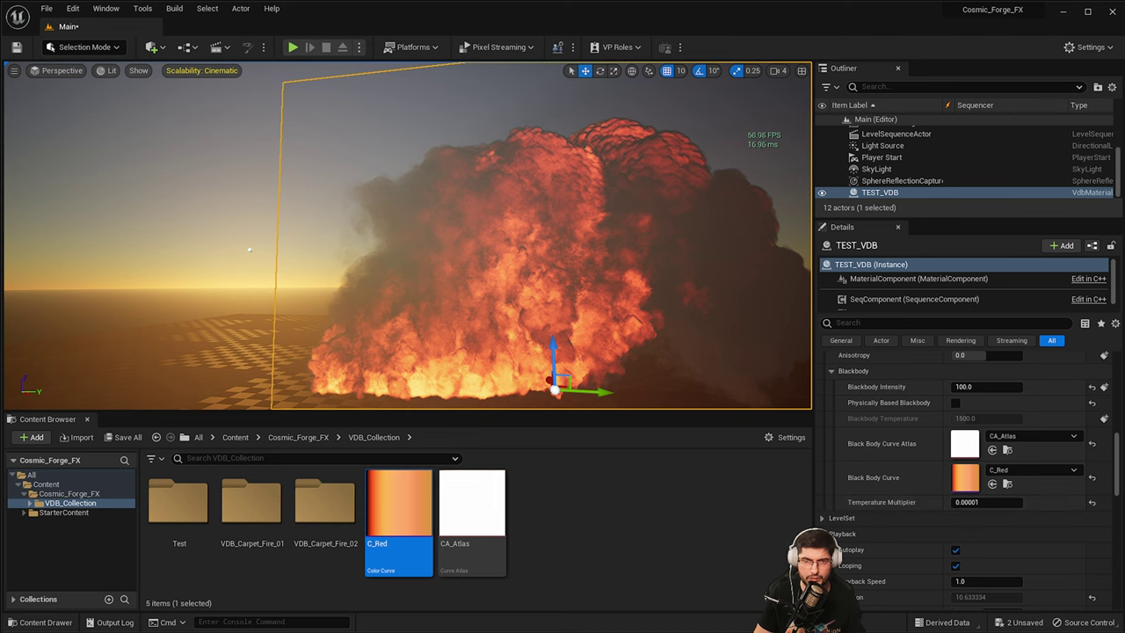
{"action": "key", "text": "s"}
{"action": "right_click_drag", "start_coordinate": [250, 250], "coordinate": [255, 310]}
{"action": "key", "text": "w"}
{"action": "scroll", "coordinate": [995, 472], "scroll_direction": "down", "scroll_amount": 1}
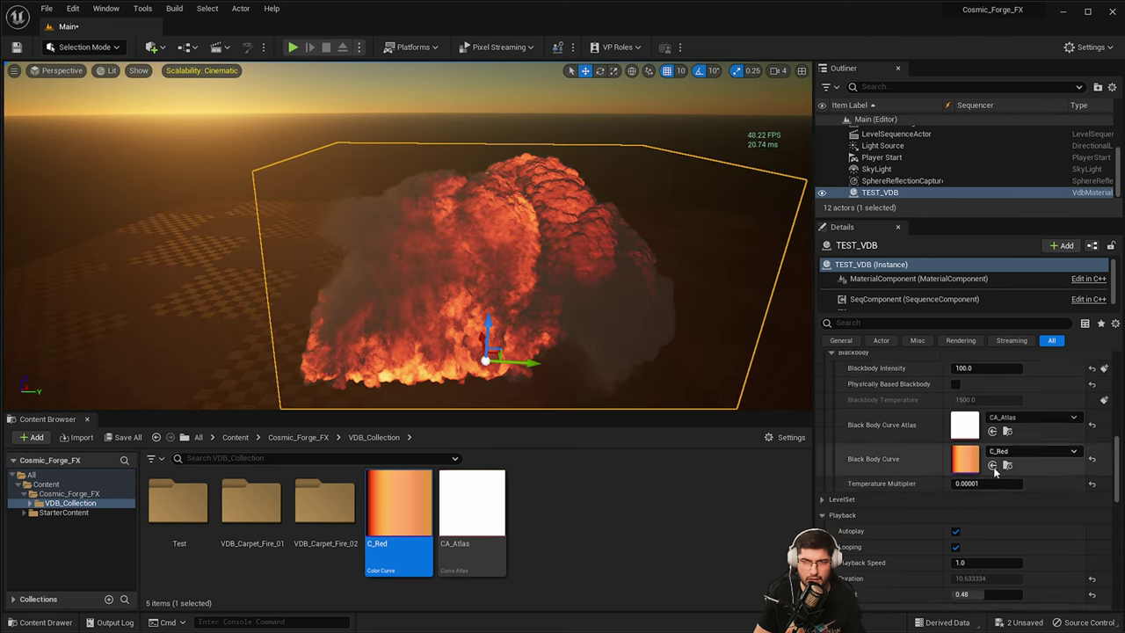
{"action": "scroll", "coordinate": [996, 472], "scroll_direction": "down", "scroll_amount": 2}
{"action": "left_click_drag", "start_coordinate": [985, 500], "coordinate": [940, 500]}
{"action": "scroll", "coordinate": [989, 440], "scroll_direction": "up", "scroll_amount": 2}
{"action": "scroll", "coordinate": [984, 400], "scroll_direction": "up", "scroll_amount": 1}
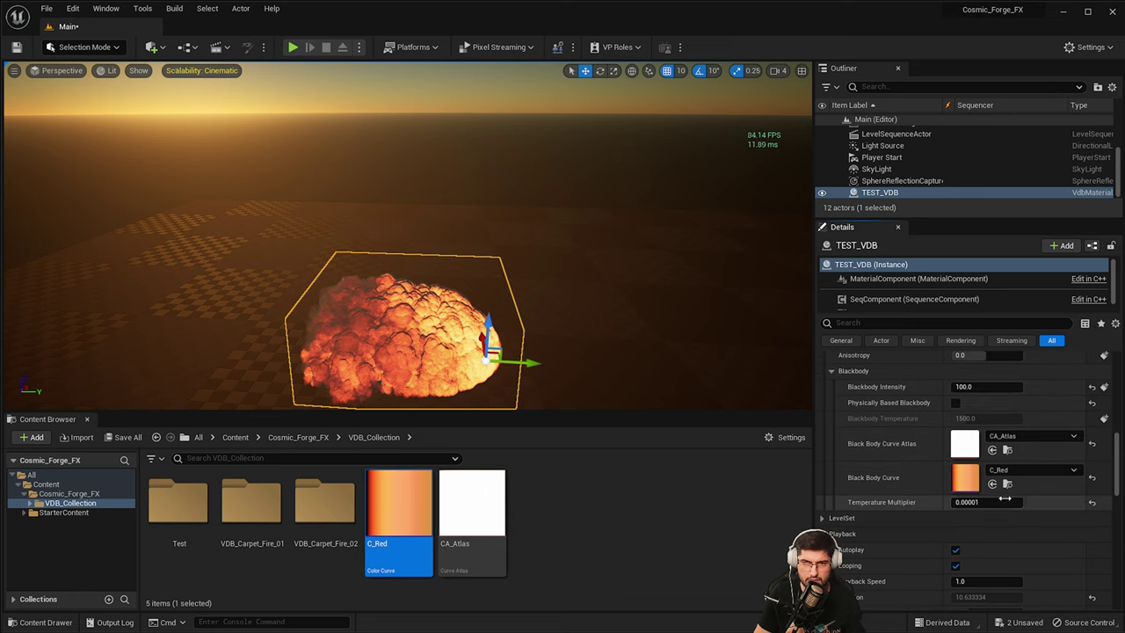
Step: Try a Blackbody Intensity of 50 on TEST_VDB and restore it to 100
{"action": "left_click", "coordinate": [989, 387]}
{"action": "type", "text": "50"}
{"action": "key", "text": "Return"}
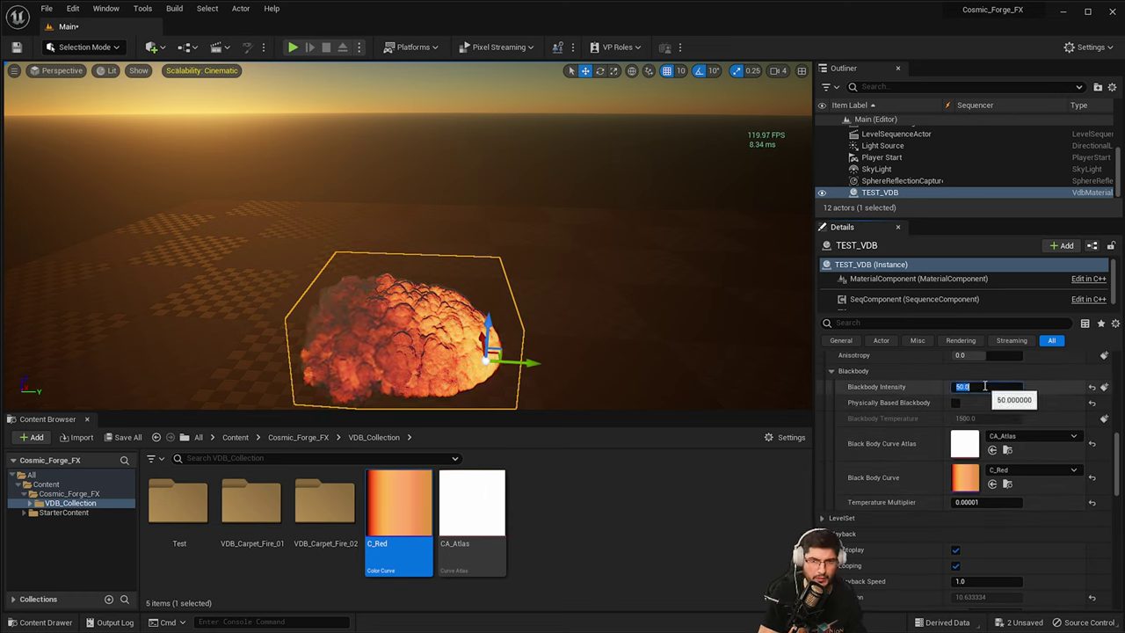
{"action": "type", "text": "100"}
{"action": "key", "text": "Return"}
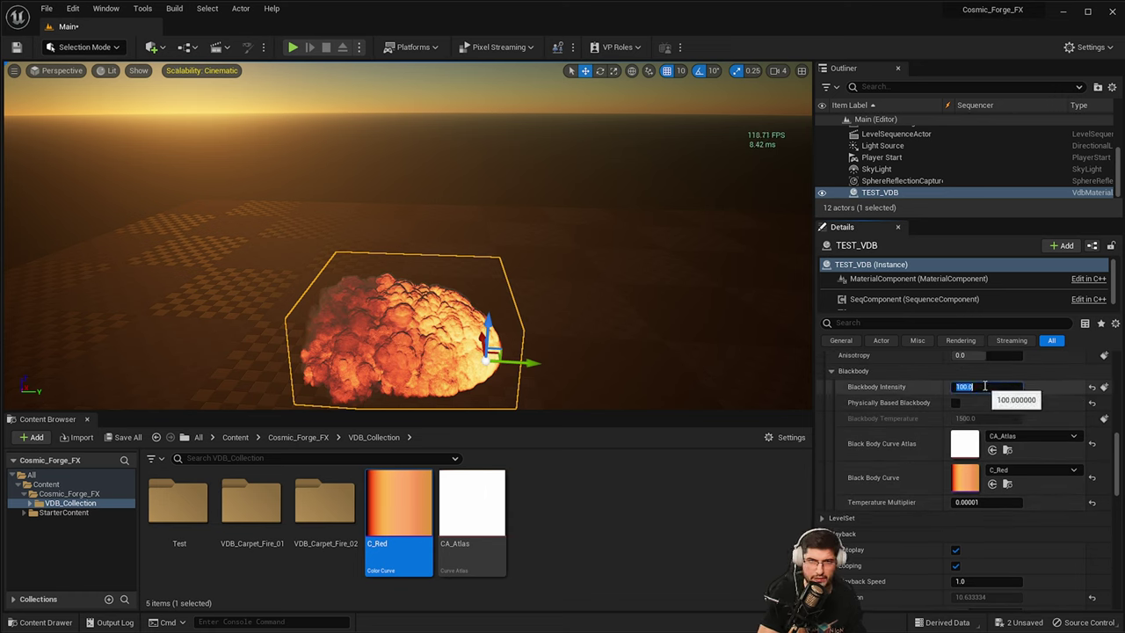
Step: Set TEST_VDB's Temperature Multiplier to 0.000005
{"action": "key", "text": "BackSpace"}
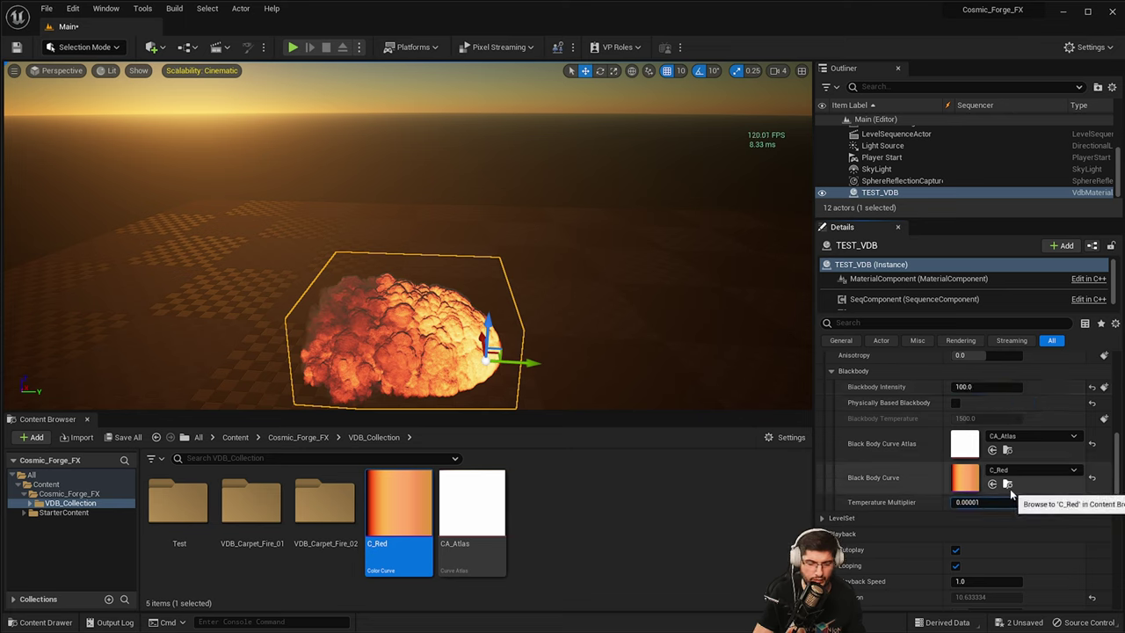
{"action": "type", "text": "5"}
{"action": "key", "text": "Return"}
{"action": "key", "text": "Right"}
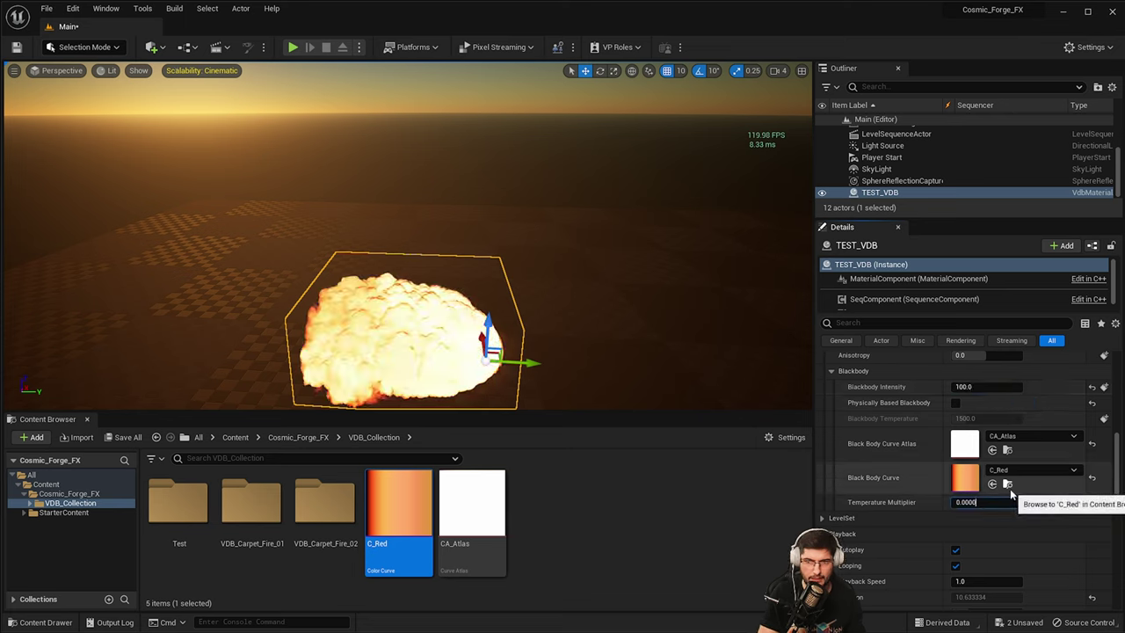
{"action": "type", "text": "5"}
{"action": "key", "text": "Return"}
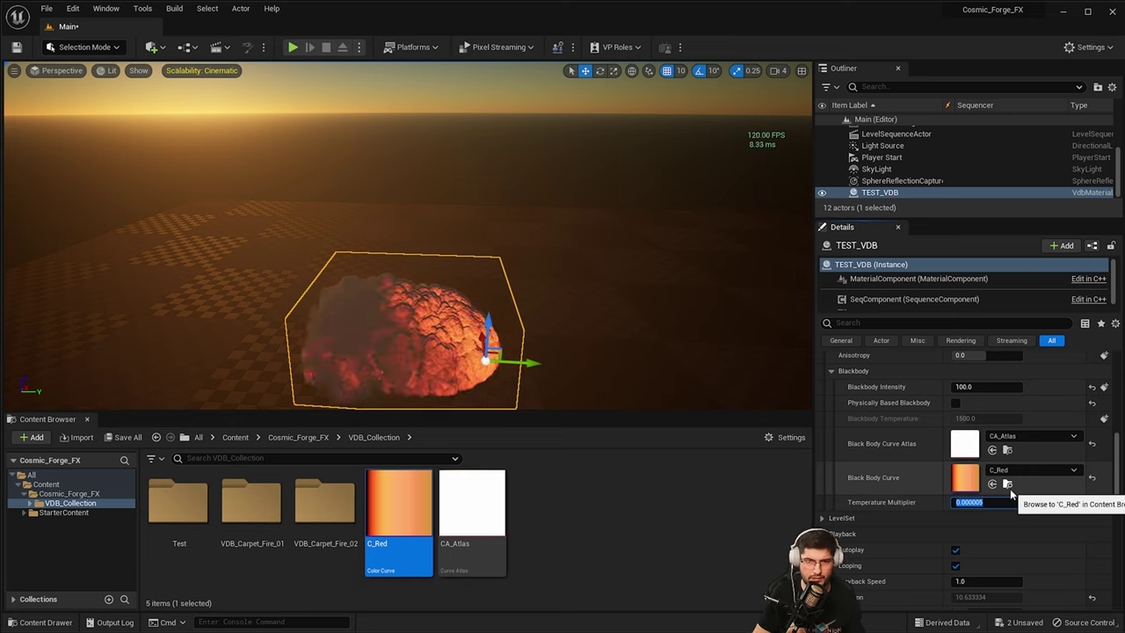
Step: Preview a further moment of TEST_VDB's sequence through its playback Offset, return the Offset to 0, and deselect the actor
{"action": "scroll", "coordinate": [981, 565], "scroll_direction": "down", "scroll_amount": 2}
{"action": "left_click_drag", "start_coordinate": [980, 556], "coordinate": [1005, 556]}
{"action": "right_click_drag", "start_coordinate": [633, 308], "coordinate": [525, 247]}
{"action": "right_click_drag", "start_coordinate": [587, 268], "coordinate": [618, 268]}
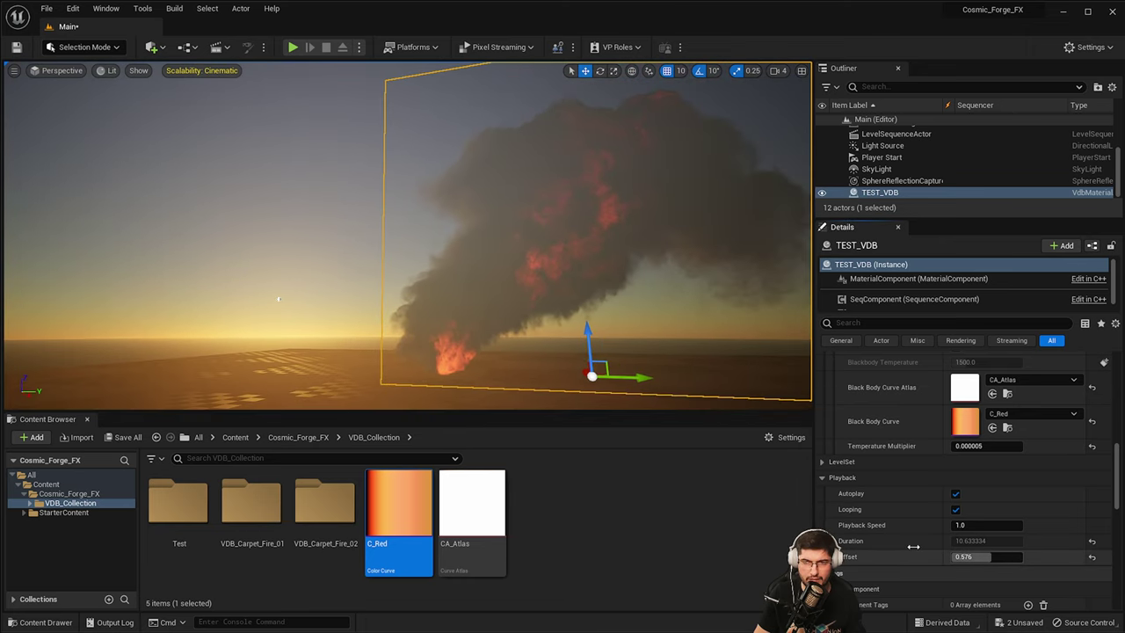
{"action": "left_click_drag", "start_coordinate": [989, 555], "coordinate": [950, 555]}
{"action": "left_click", "coordinate": [277, 299]}
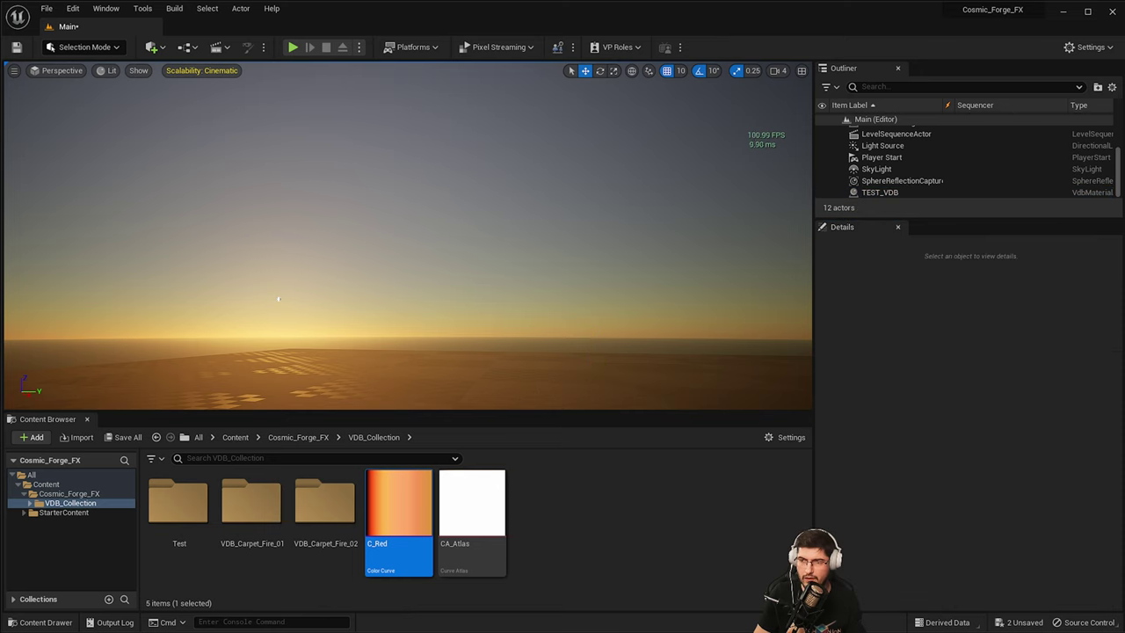
Step: Bring LS_VDB_Sequence's Sequencer window over the viewport and add the TEST_VDB actor to it
{"action": "left_click_drag", "start_coordinate": [1124, 352], "coordinate": [646, 161]}
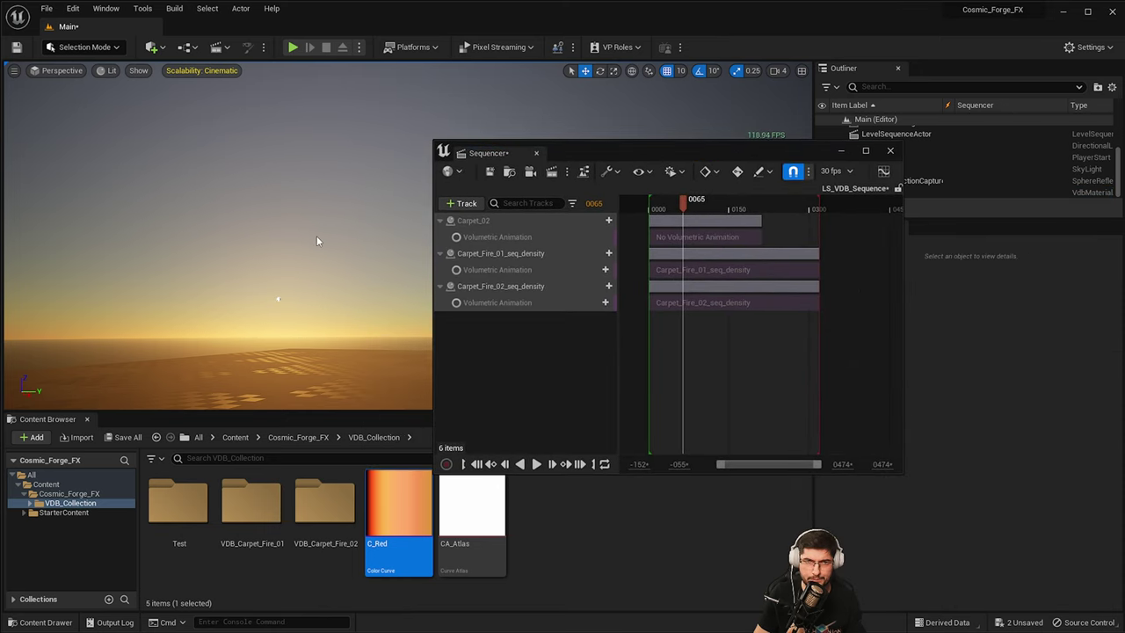
{"action": "left_click_drag", "start_coordinate": [730, 156], "coordinate": [542, 168]}
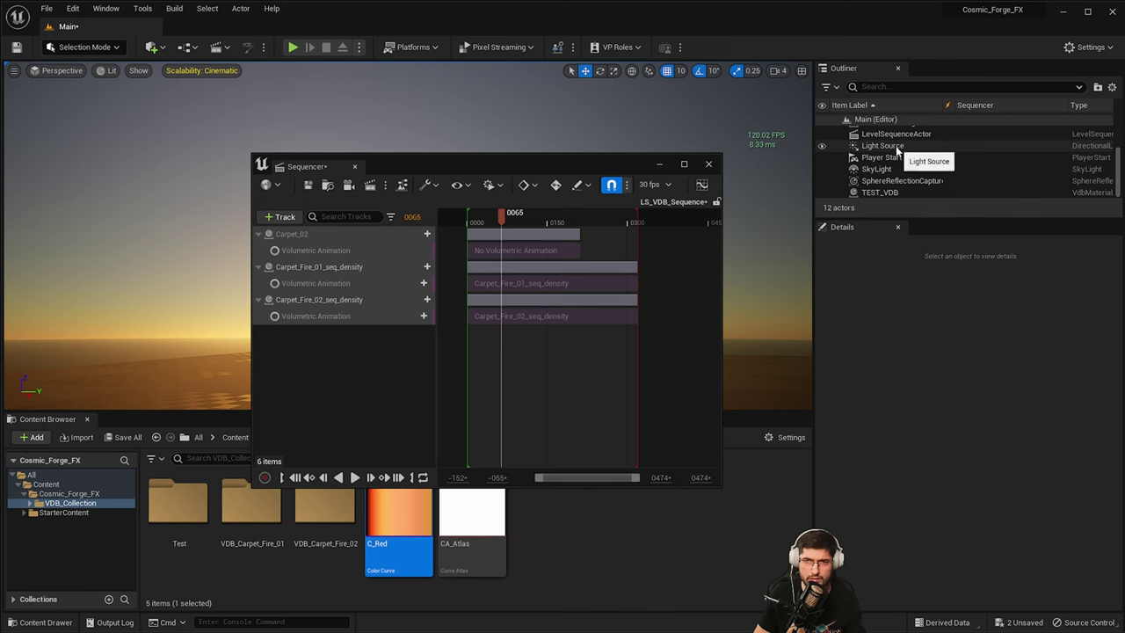
{"action": "left_click", "coordinate": [883, 169]}
{"action": "left_click", "coordinate": [915, 193]}
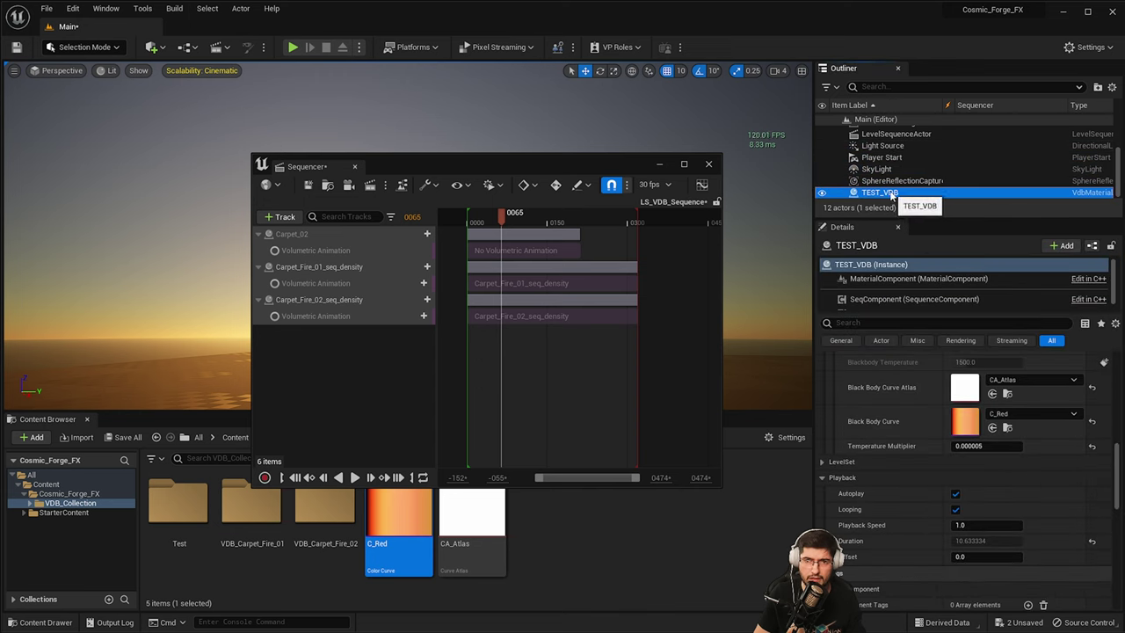
{"action": "left_click_drag", "start_coordinate": [343, 371], "coordinate": [415, 351]}
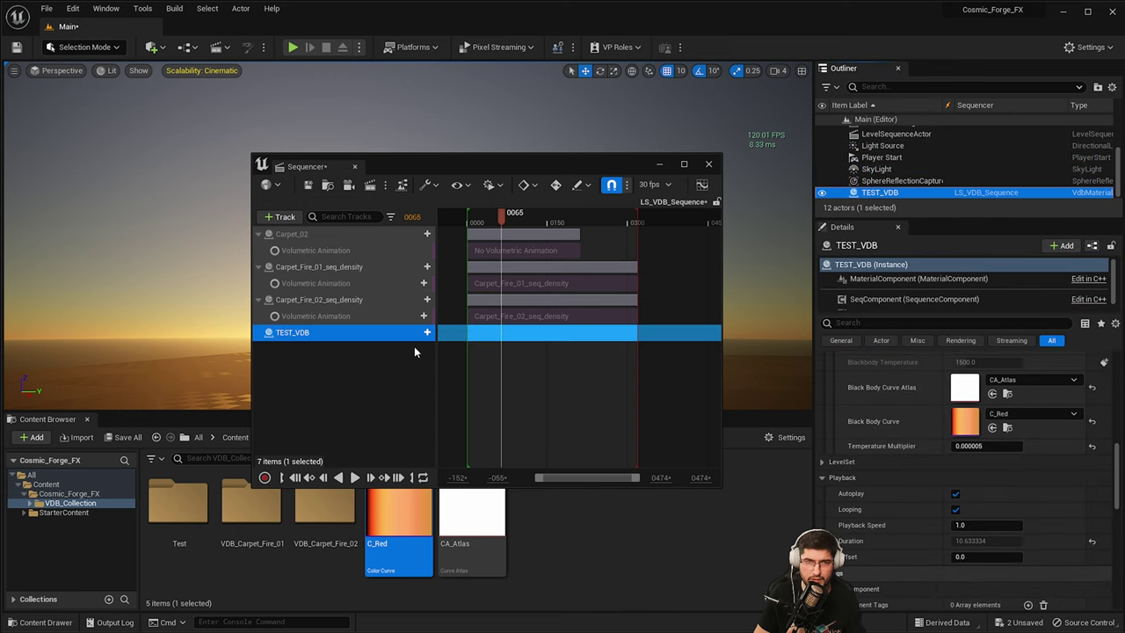
Step: Add a Vdb Sequence track to TEST_VDB and move its Carpet_Fire_02_seq_density section to start at frame 0
{"action": "left_click", "coordinate": [423, 334]}
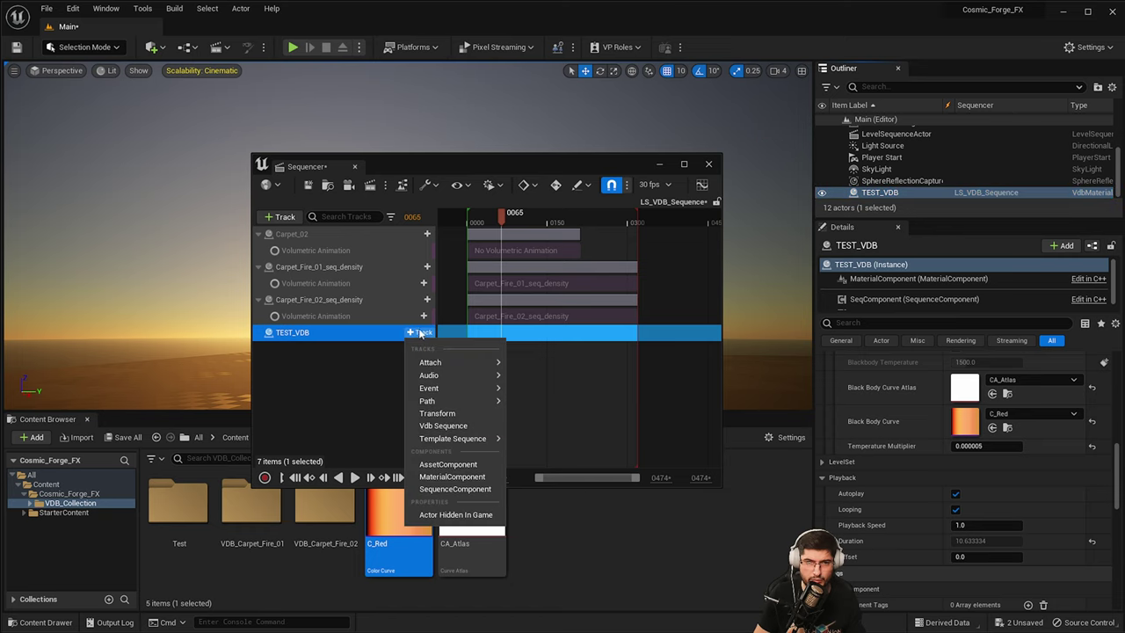
{"action": "left_click", "coordinate": [443, 426]}
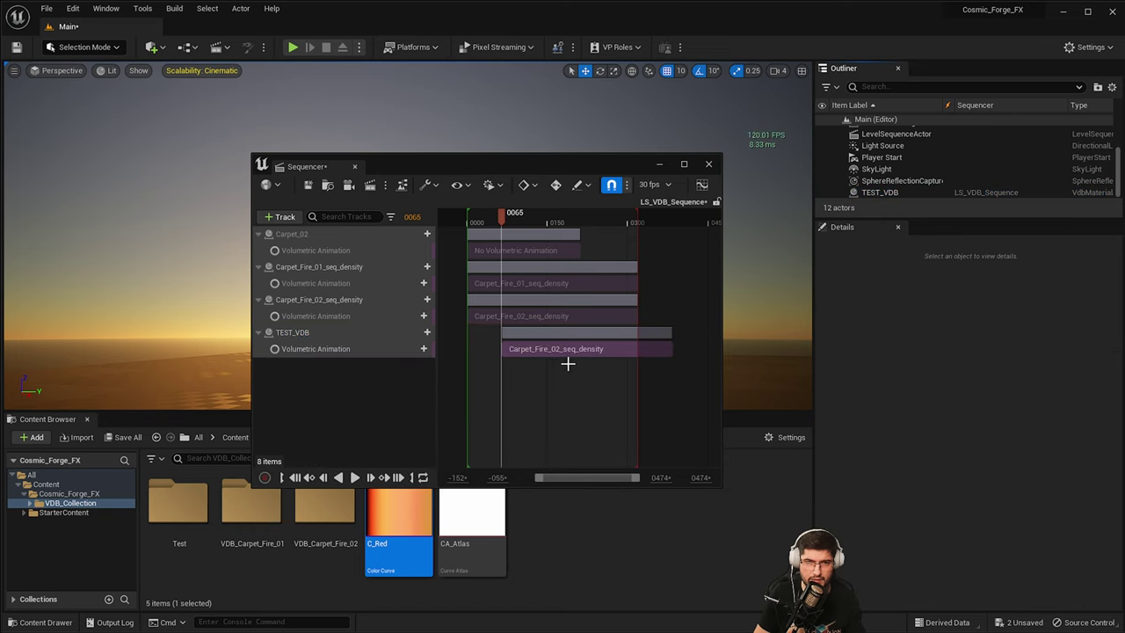
{"action": "left_click_drag", "start_coordinate": [578, 331], "coordinate": [545, 327]}
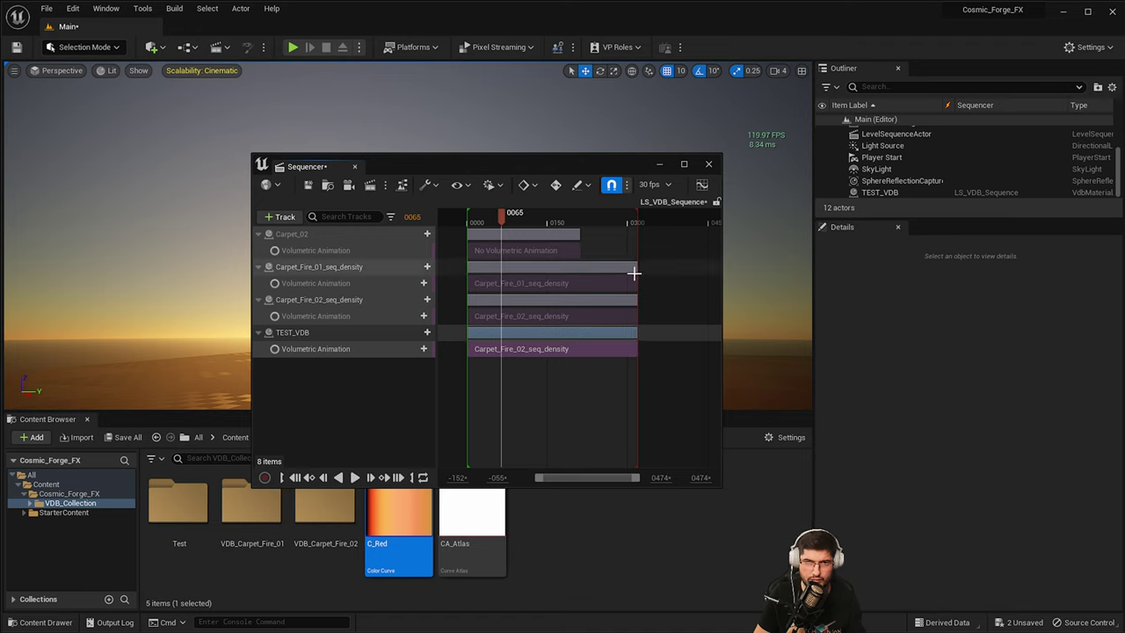
Step: Play the sequence with the Sequencer window moved aside and examine the fire and smoke from several viewpoints
{"action": "left_click", "coordinate": [554, 401]}
{"action": "key", "text": "space"}
{"action": "left_click_drag", "start_coordinate": [503, 161], "coordinate": [1124, 188]}
{"action": "mouse_move", "coordinate": [613, 226]}
{"action": "right_mouse_down"}
{"action": "mouse_move", "coordinate": [655, 235]}
{"action": "mouse_move", "coordinate": [664, 295]}
{"action": "mouse_move", "coordinate": [681, 297]}
{"action": "mouse_move", "coordinate": [617, 281]}
{"action": "right_mouse_up"}
{"action": "mouse_move", "coordinate": [347, 294]}
{"action": "right_mouse_down"}
{"action": "mouse_move", "coordinate": [367, 281]}
{"action": "mouse_move", "coordinate": [347, 293]}
{"action": "right_mouse_up"}
{"action": "right_click_drag", "start_coordinate": [487, 291], "coordinate": [488, 325]}
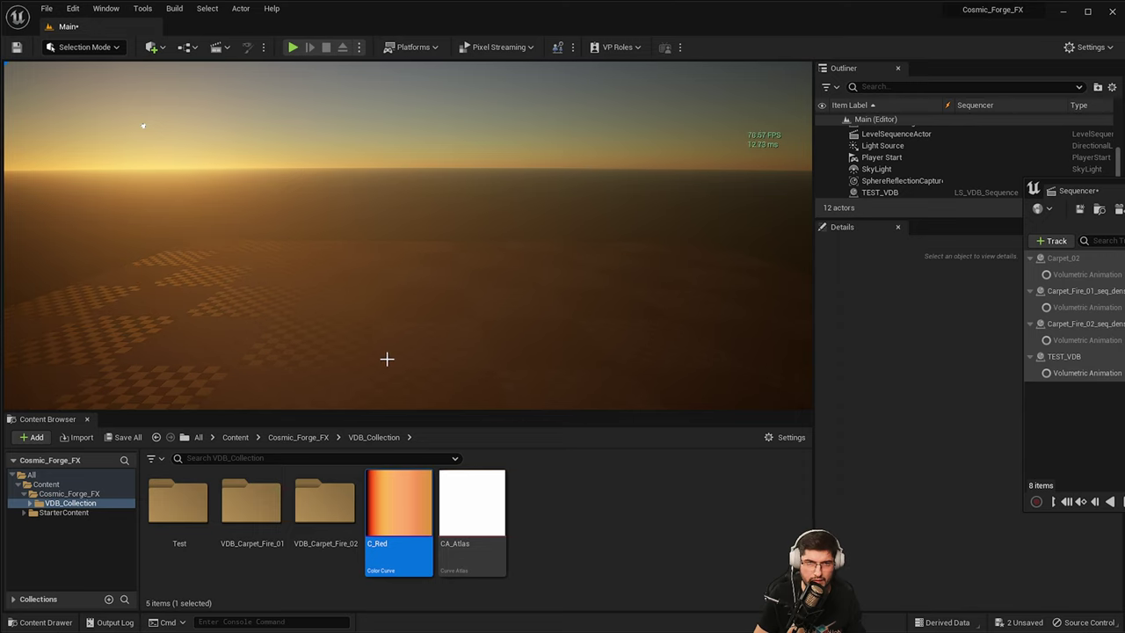
{"action": "right_click_drag", "start_coordinate": [366, 326], "coordinate": [187, 242]}
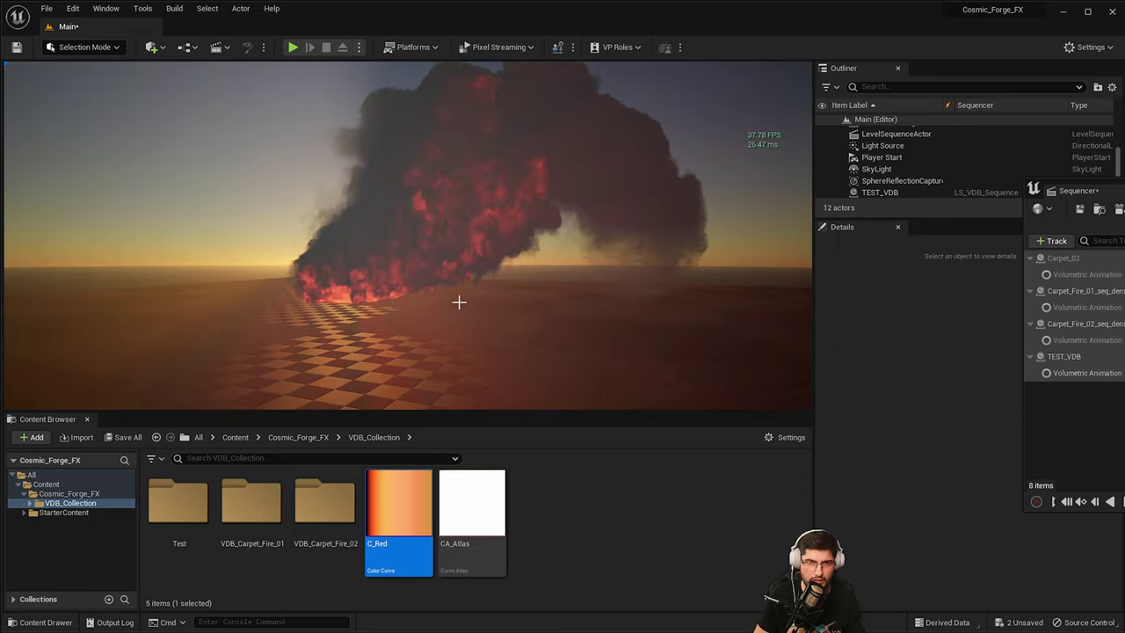
{"action": "right_click_drag", "start_coordinate": [434, 299], "coordinate": [434, 252]}
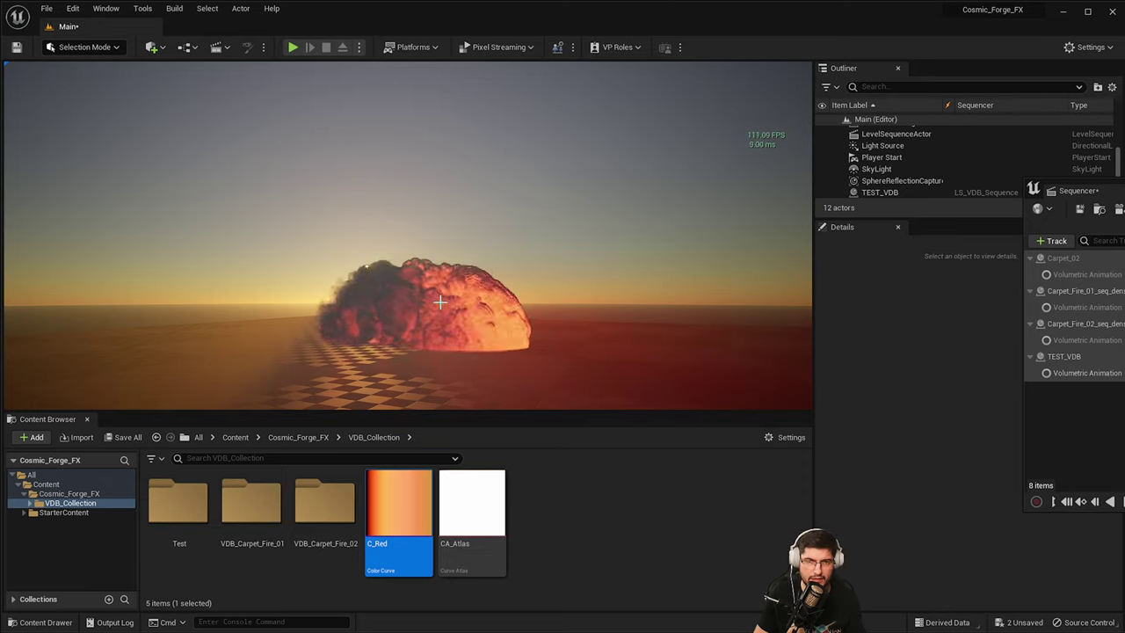
Step: Select the TEST_VDB actor and park the sequence playhead at frame 113, keeping the Sequencer window clear of the viewport
{"action": "left_click", "coordinate": [475, 262]}
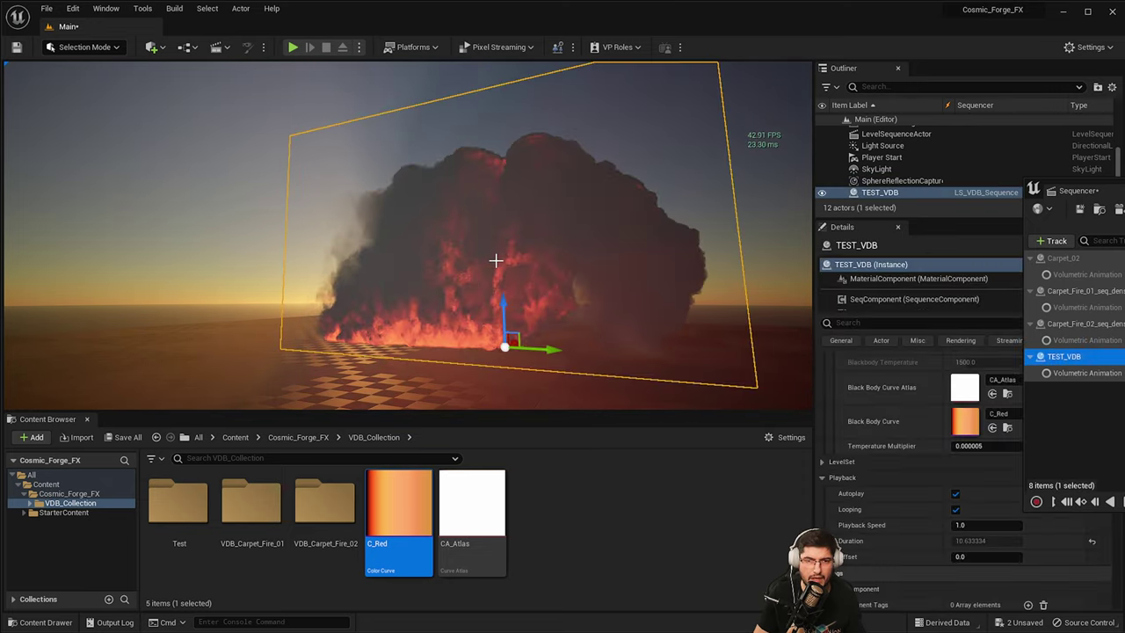
{"action": "left_click_drag", "start_coordinate": [1123, 190], "coordinate": [985, 1]}
{"action": "scroll", "coordinate": [996, 447], "scroll_direction": "down", "scroll_amount": 2}
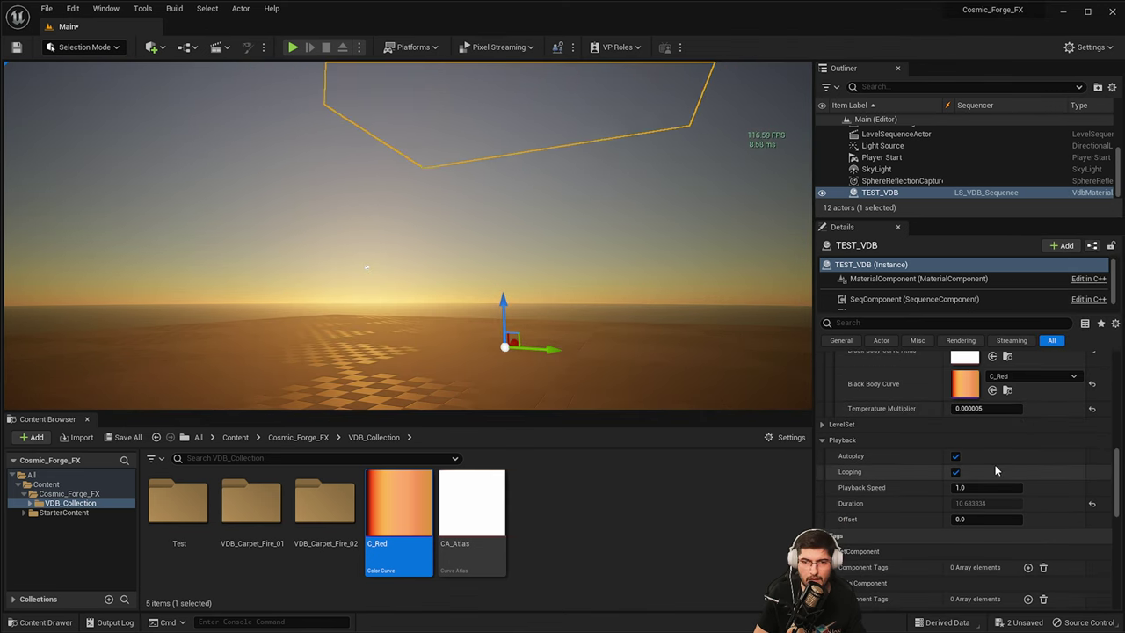
{"action": "left_click_drag", "start_coordinate": [984, 1], "coordinate": [736, 212]}
{"action": "left_click_drag", "start_coordinate": [851, 267], "coordinate": [828, 271]}
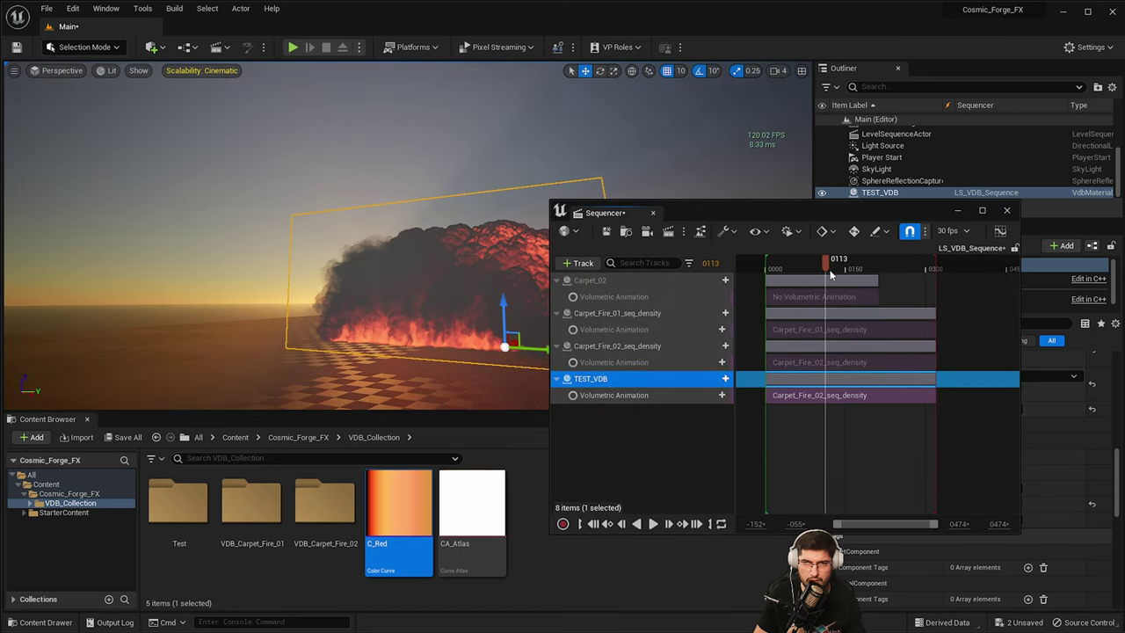
{"action": "left_click_drag", "start_coordinate": [833, 209], "coordinate": [1090, 1]}
Step: Raise the sun above the scene for bright daylight and frame TEST_VDB in the viewport
{"action": "right_click_drag", "start_coordinate": [752, 272], "coordinate": [777, 338]}
{"action": "key", "text": "w"}
{"action": "key", "text": "s"}
{"action": "key", "text": "w"}
{"action": "key", "text": "s"}
{"action": "key", "text": "w"}
{"action": "right_click_drag", "start_coordinate": [216, 108], "coordinate": [525, 256]}
{"action": "key", "text": "f"}
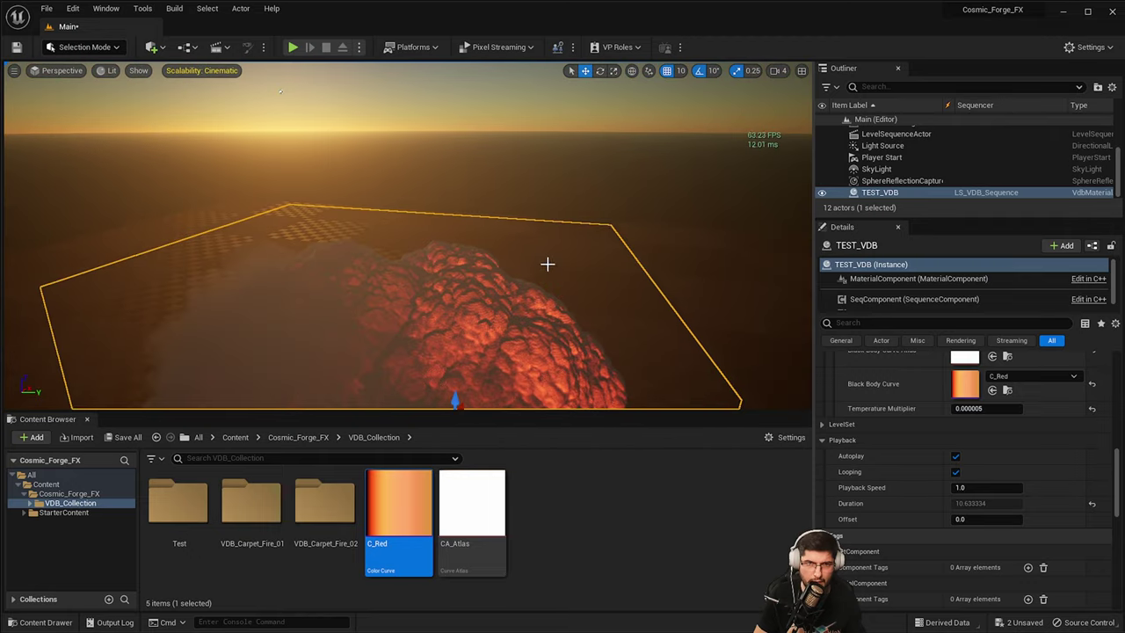
{"action": "key", "text": "ctrl+l"}
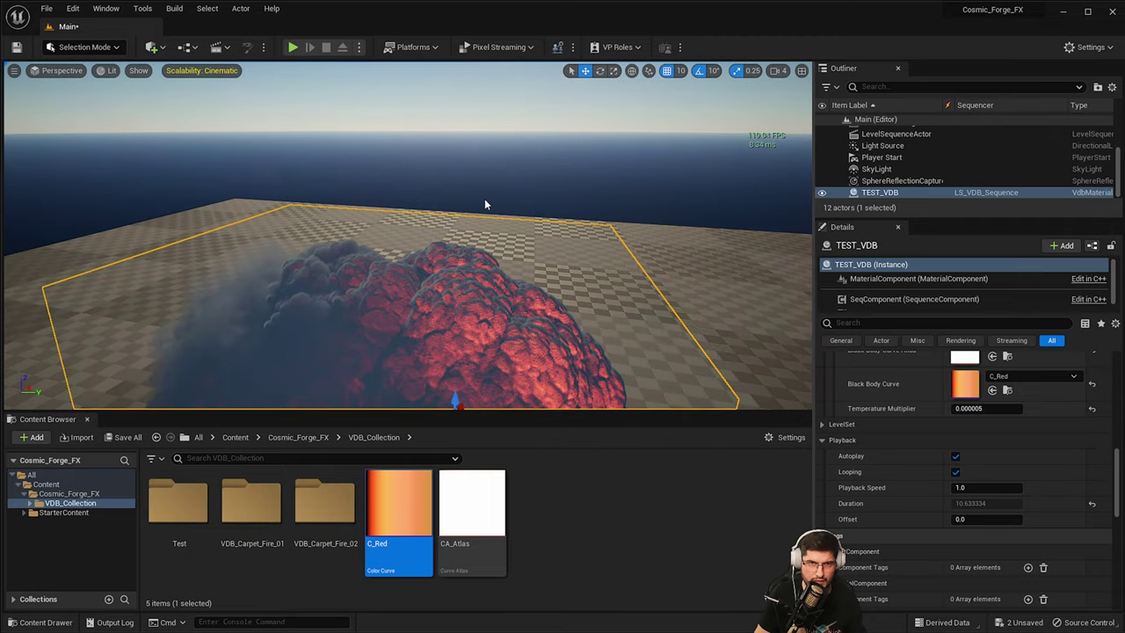
{"action": "key", "text": "ctrl+l"}
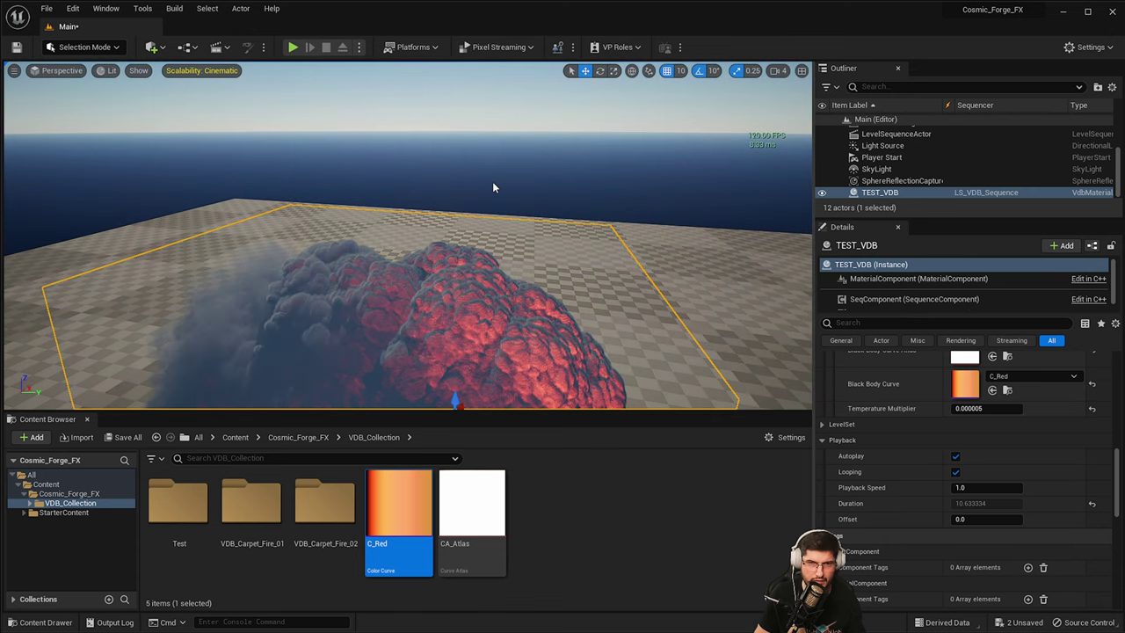
{"action": "mouse_move", "coordinate": [489, 175]}
{"action": "right_mouse_down"}
{"action": "mouse_move", "coordinate": [489, 188]}
{"action": "mouse_move", "coordinate": [492, 155]}
{"action": "right_mouse_up"}
{"action": "key", "text": "f"}
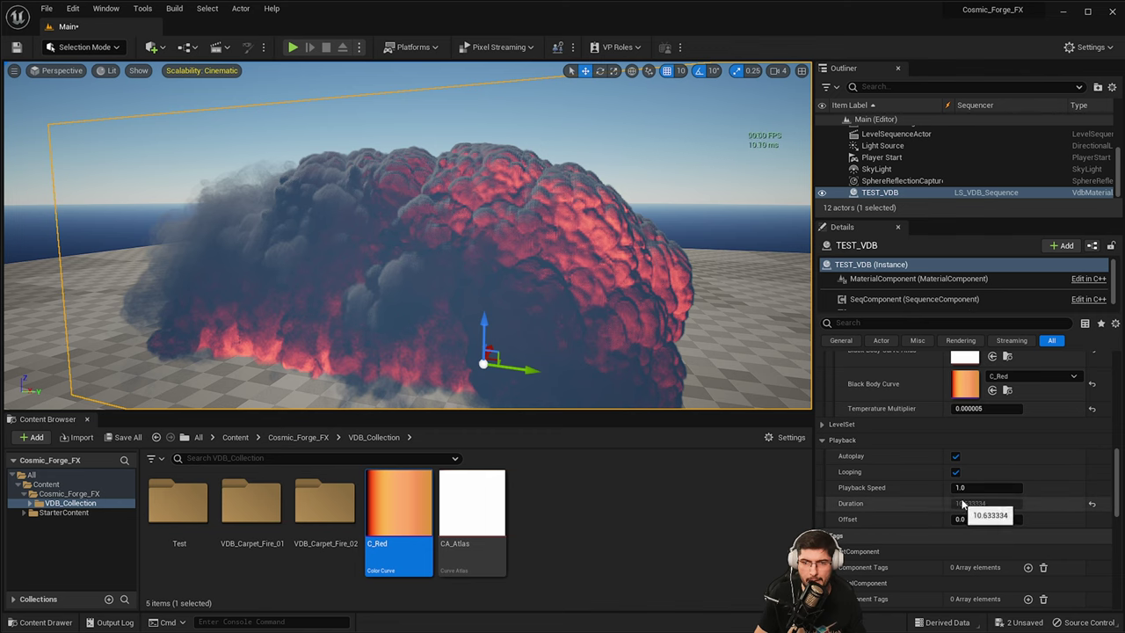
Step: Enable Improved Skylight sampling on TEST_VDB, comparing the smoke with it off and on from a few angles
{"action": "scroll", "coordinate": [967, 501], "scroll_direction": "up", "scroll_amount": 6}
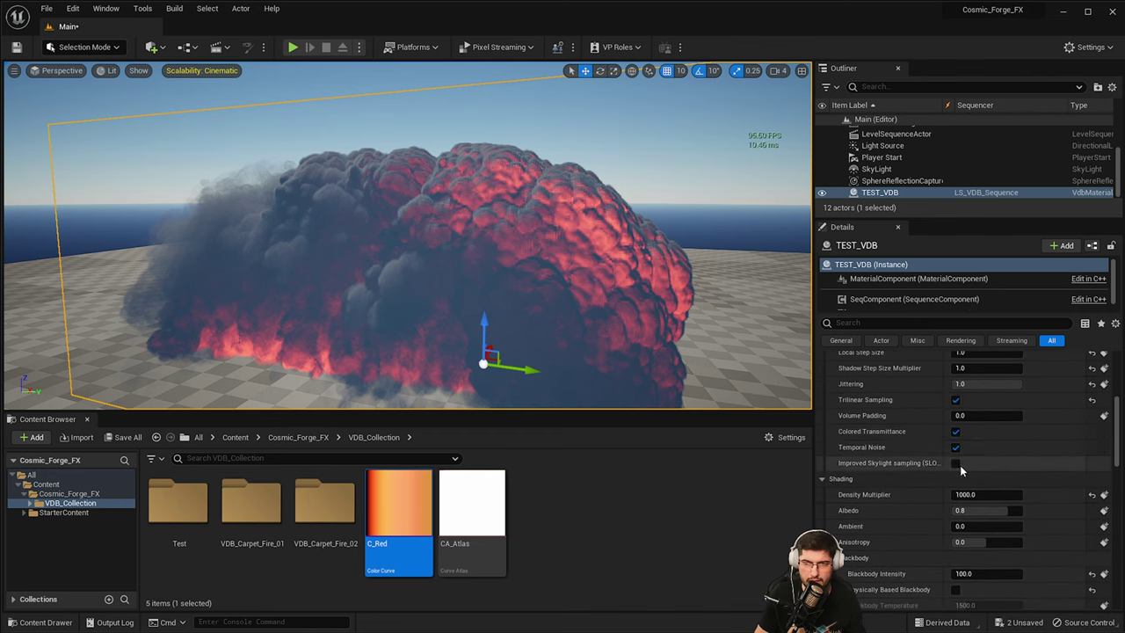
{"action": "scroll", "coordinate": [961, 471], "scroll_direction": "up", "scroll_amount": 3}
{"action": "left_click", "coordinate": [955, 519]}
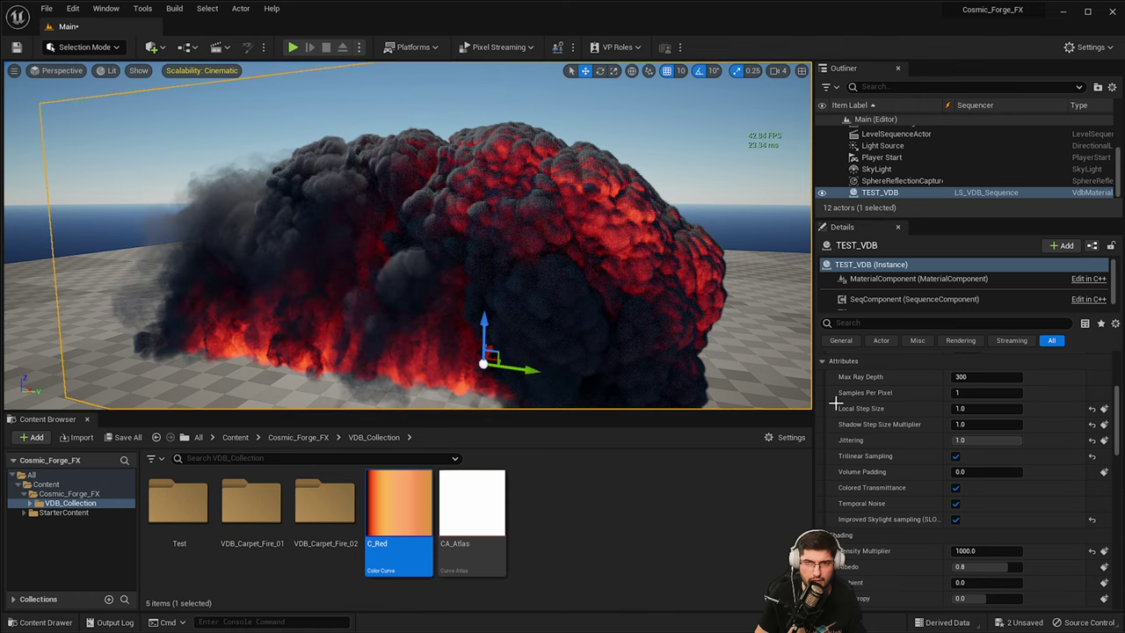
{"action": "left_click", "coordinate": [956, 520]}
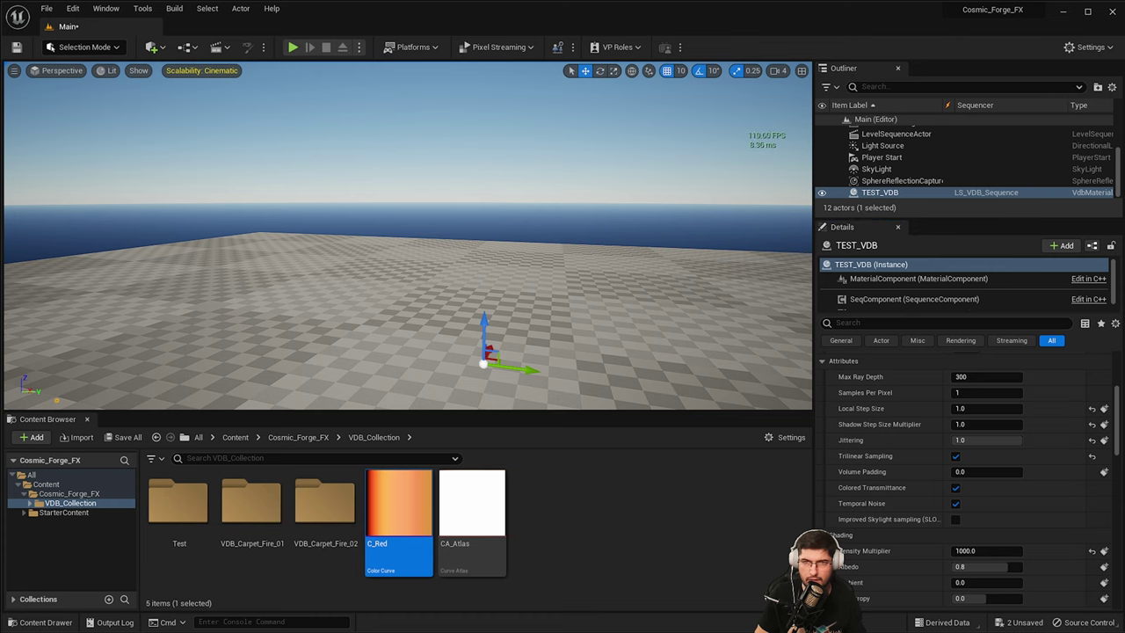
{"action": "left_click", "coordinate": [955, 519]}
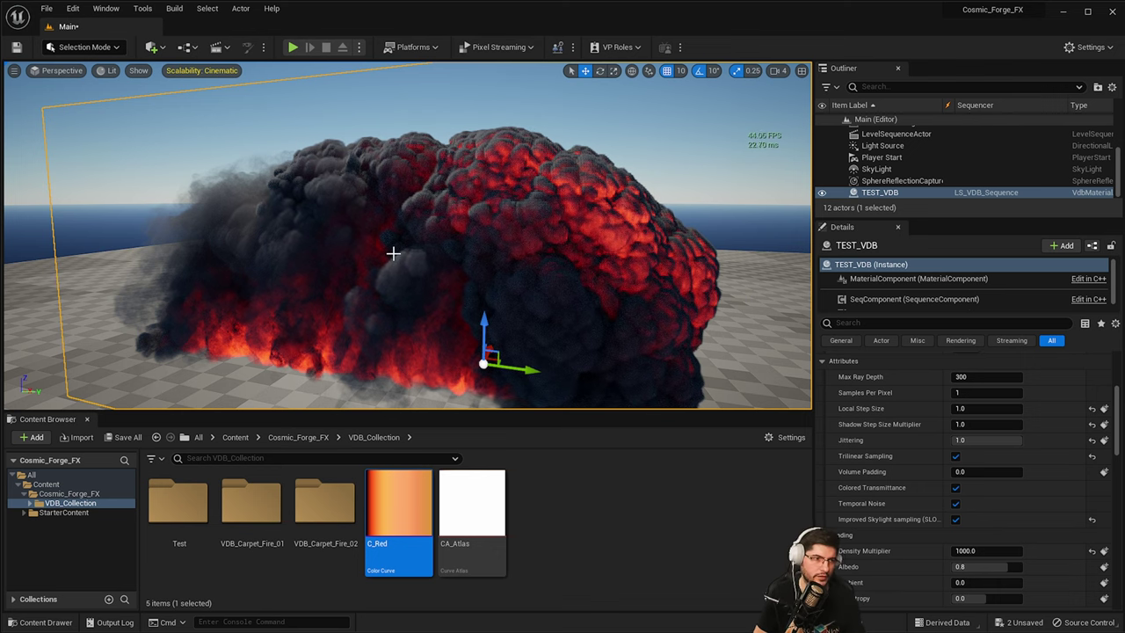
{"action": "right_click_drag", "start_coordinate": [485, 231], "coordinate": [567, 230]}
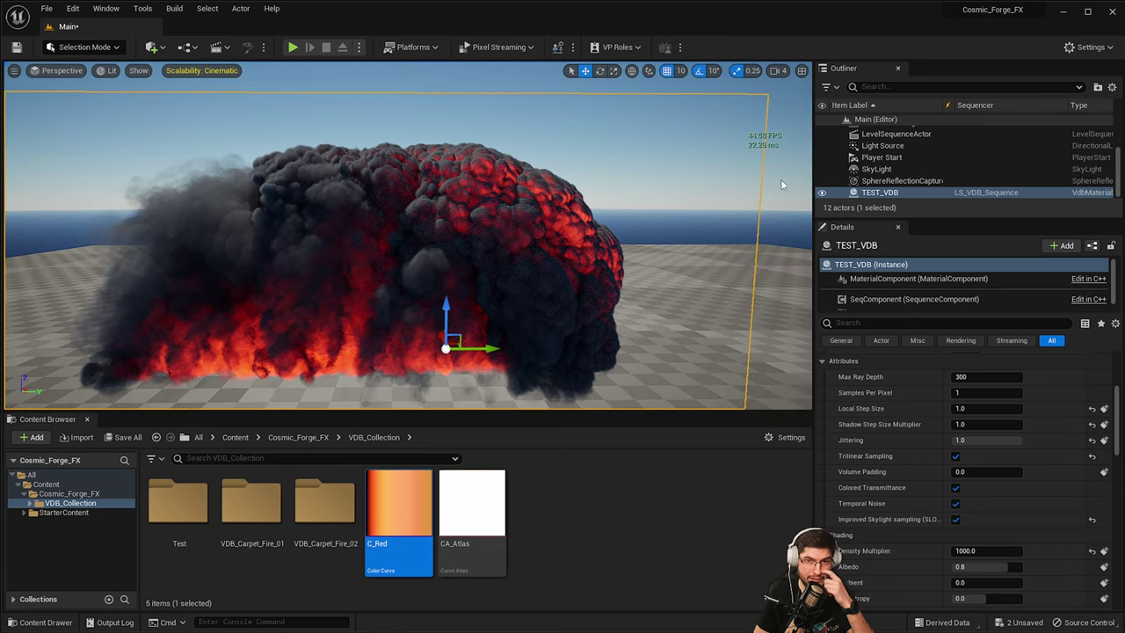
{"action": "right_click_drag", "start_coordinate": [453, 291], "coordinate": [493, 270]}
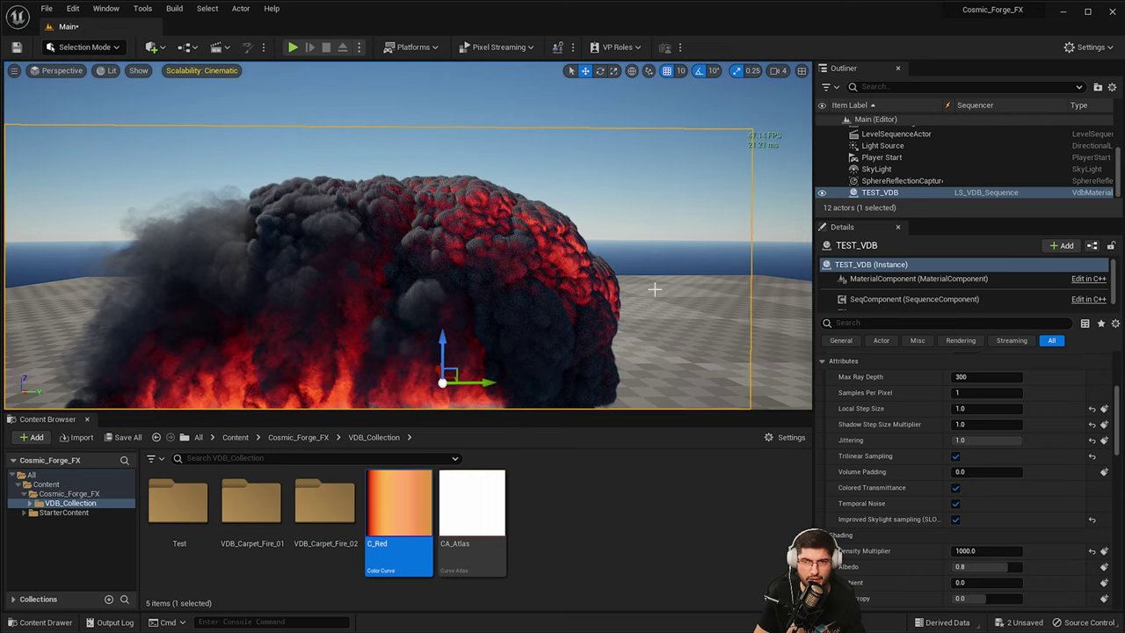
Step: Open TEST_VDB's M_VDB_Lit_Inst material instance in its editor beside the level viewport
{"action": "scroll", "coordinate": [949, 444], "scroll_direction": "up", "scroll_amount": 1}
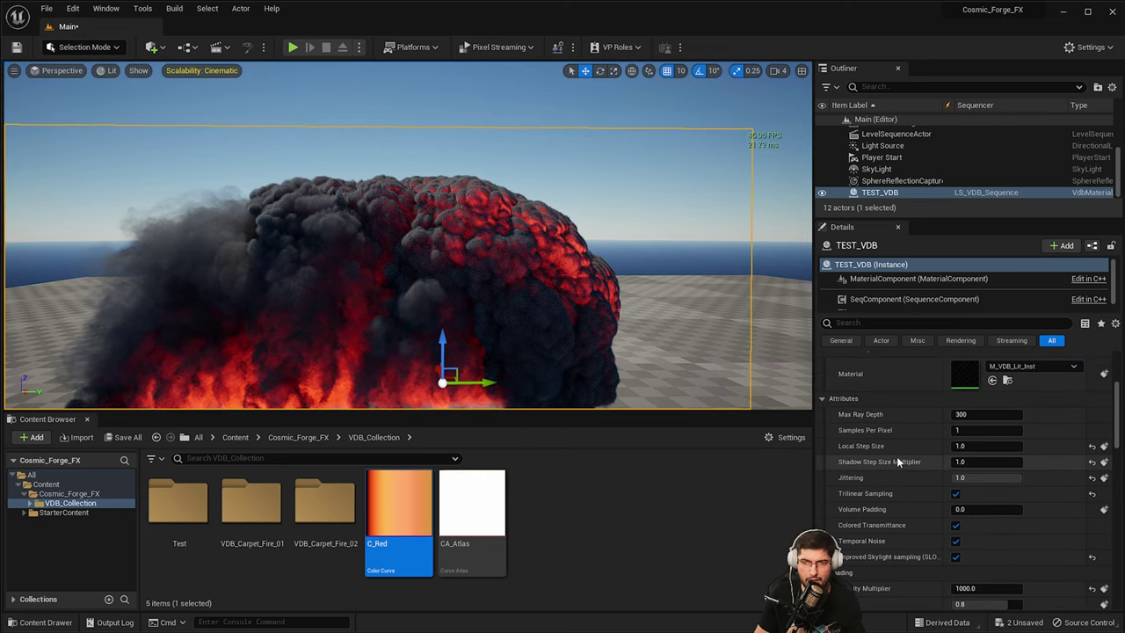
{"action": "scroll", "coordinate": [970, 431], "scroll_direction": "up", "scroll_amount": 1}
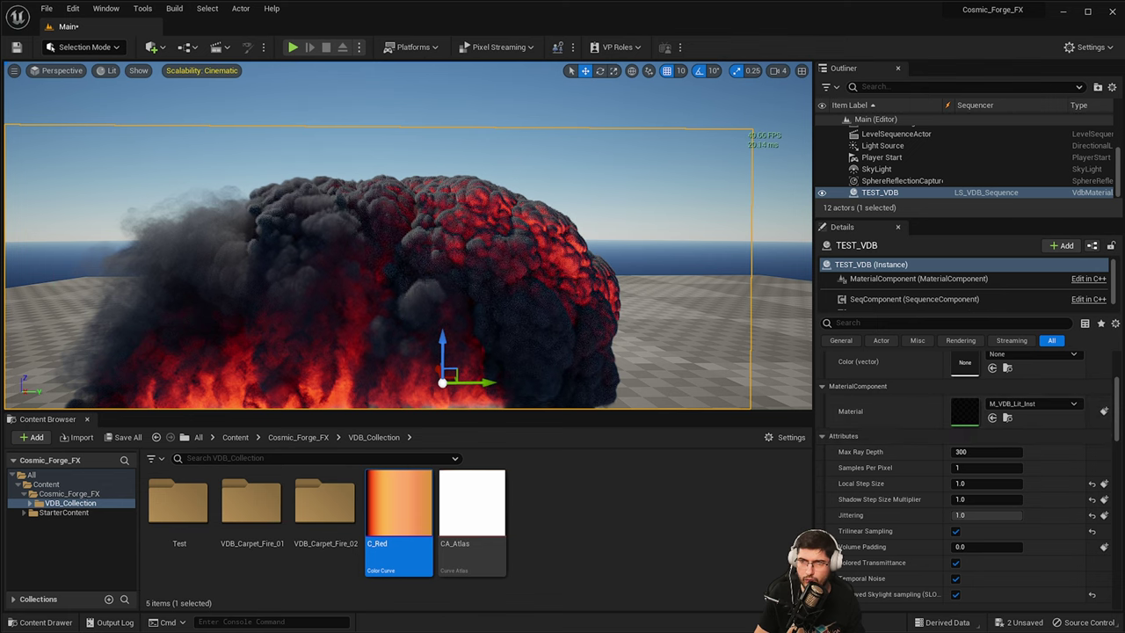
{"action": "left_click_drag", "start_coordinate": [1124, 98], "coordinate": [807, 116]}
{"action": "right_click_drag", "start_coordinate": [228, 246], "coordinate": [250, 266]}
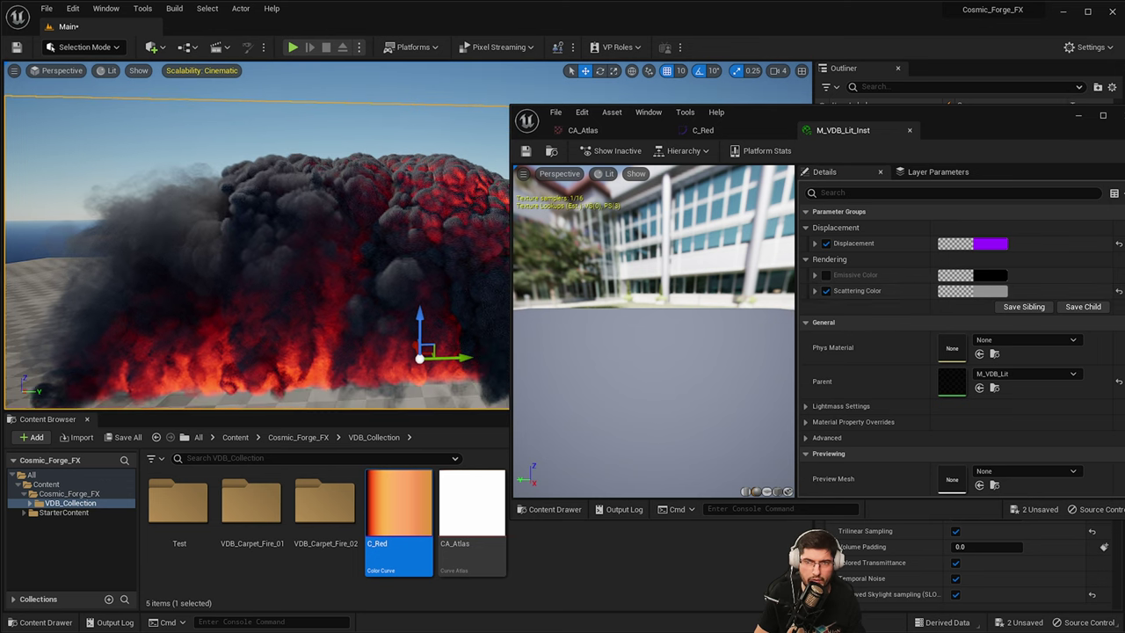
Step: Try black as M_VDB_Lit_Inst's Displacement color, undo it, and accept blue-violet with R 0.146897, G 0.0 and B 1.0
{"action": "left_click", "coordinate": [993, 245]}
{"action": "mouse_move", "coordinate": [1052, 334]}
{"action": "left_mouse_down"}
{"action": "mouse_move", "coordinate": [999, 324]}
{"action": "mouse_move", "coordinate": [1047, 250]}
{"action": "mouse_move", "coordinate": [1025, 252]}
{"action": "mouse_move", "coordinate": [1011, 298]}
{"action": "mouse_move", "coordinate": [1082, 227]}
{"action": "left_mouse_up"}
{"action": "mouse_move", "coordinate": [1086, 361]}
{"action": "left_mouse_down"}
{"action": "mouse_move", "coordinate": [1048, 280]}
{"action": "mouse_move", "coordinate": [1062, 378]}
{"action": "mouse_move", "coordinate": [1040, 390]}
{"action": "mouse_move", "coordinate": [1066, 303]}
{"action": "mouse_move", "coordinate": [1050, 343]}
{"action": "mouse_move", "coordinate": [989, 271]}
{"action": "left_mouse_up"}
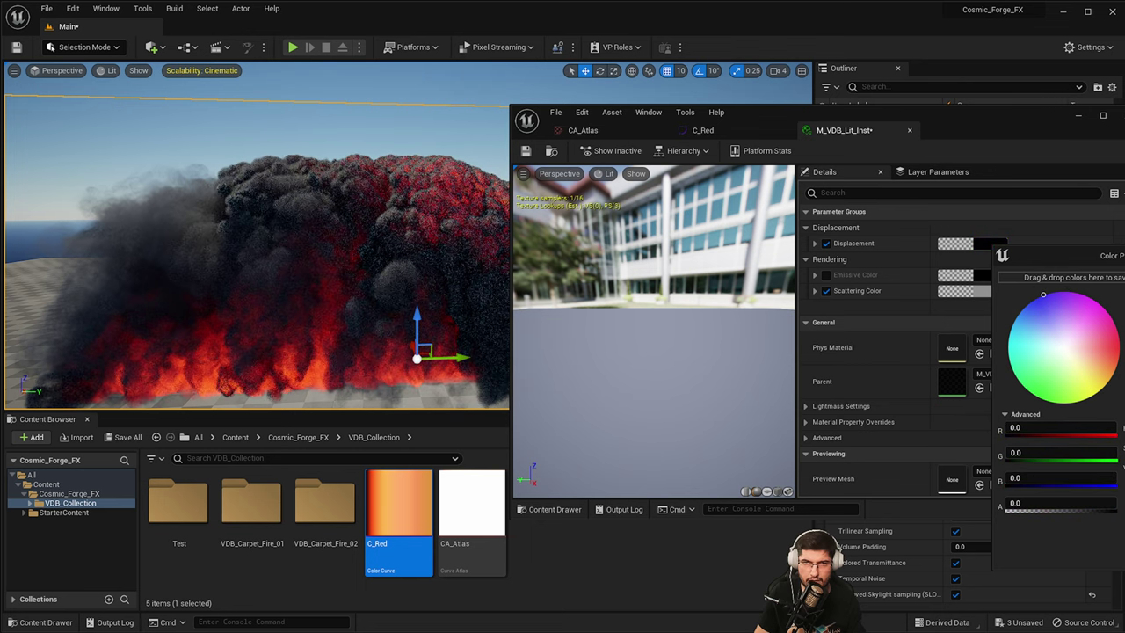
{"action": "key", "text": "ctrl+z"}
{"action": "key", "text": "ctrl+z"}
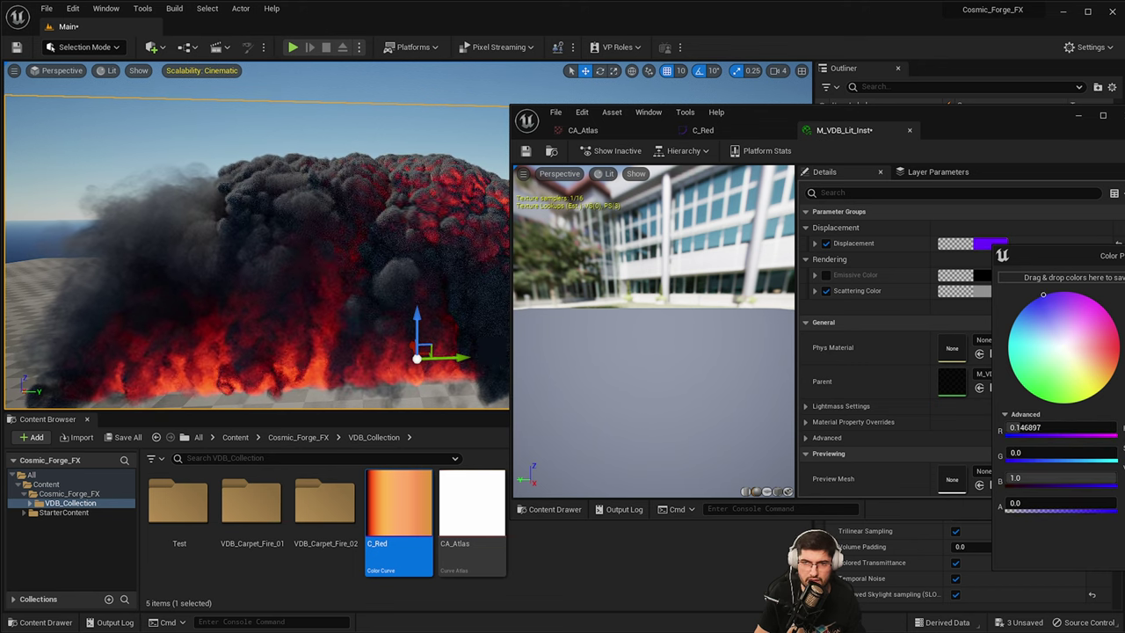
{"action": "key", "text": "Return"}
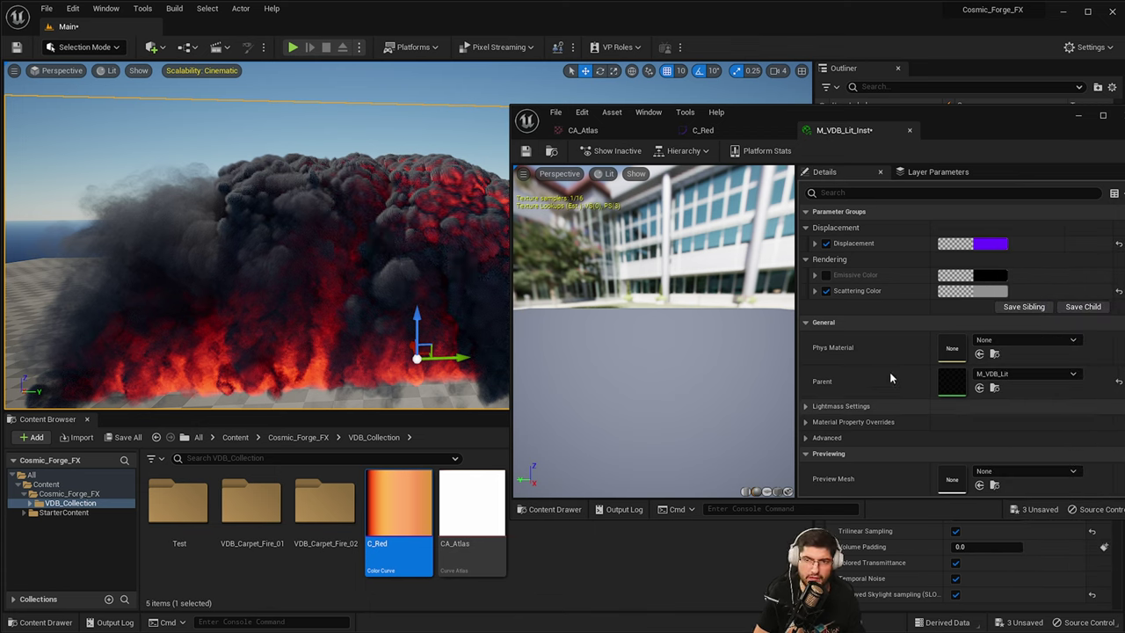
Step: Enable M_VDB_Lit_Inst's Emissive Color override, try orange-red with R 0.520833 and G 0.056596, and cancel the color change
{"action": "left_click", "coordinate": [816, 275]}
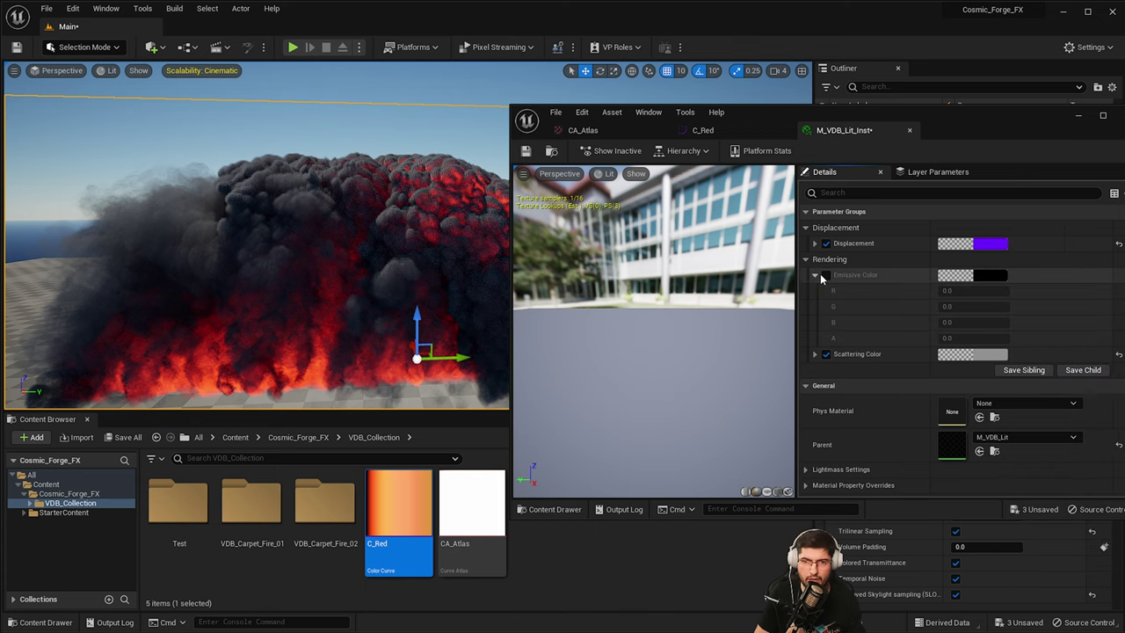
{"action": "left_click", "coordinate": [825, 275]}
{"action": "left_click", "coordinate": [982, 277]}
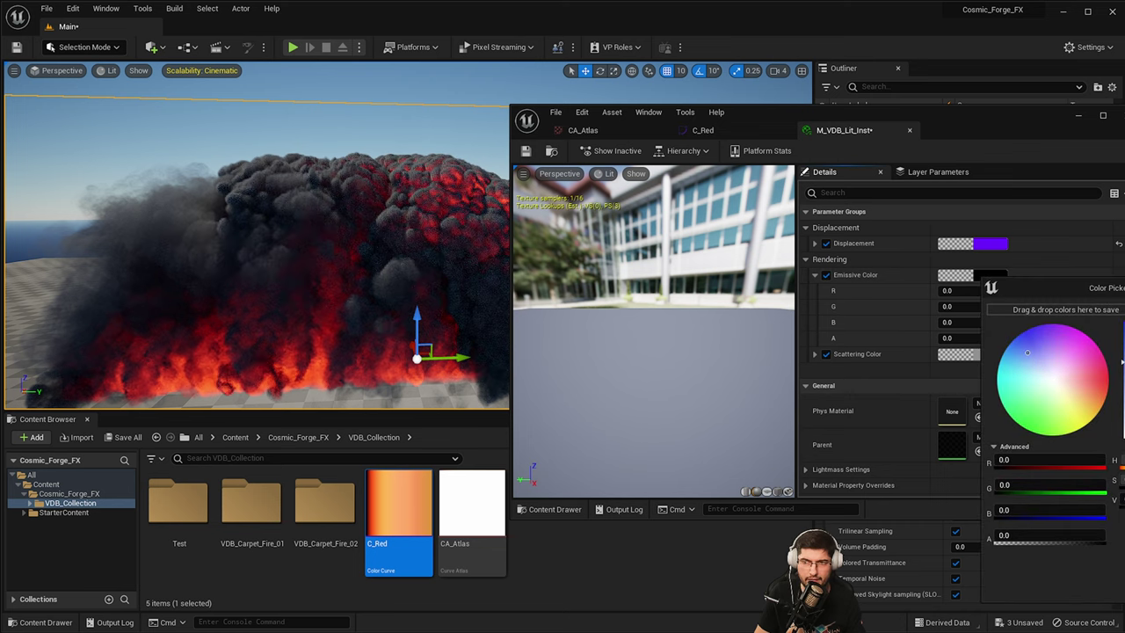
{"action": "mouse_move", "coordinate": [1124, 435]}
{"action": "left_mouse_down"}
{"action": "mouse_move", "coordinate": [1122, 323]}
{"action": "mouse_move", "coordinate": [1087, 389]}
{"action": "mouse_move", "coordinate": [1116, 393]}
{"action": "mouse_move", "coordinate": [1124, 369]}
{"action": "mouse_move", "coordinate": [1124, 394]}
{"action": "mouse_move", "coordinate": [1124, 378]}
{"action": "left_mouse_up"}
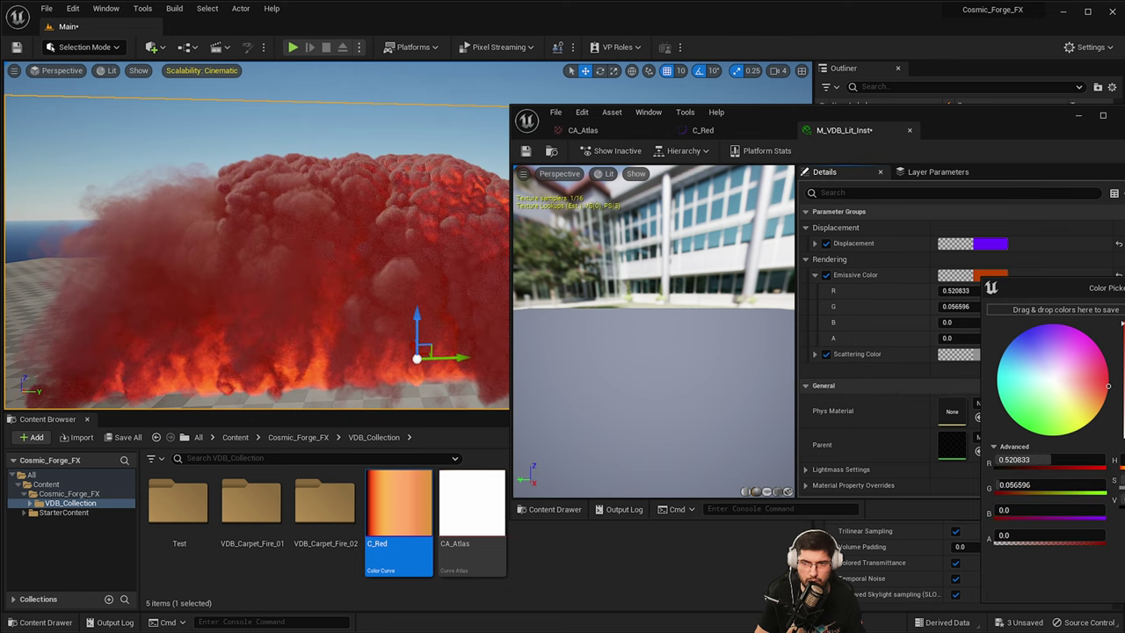
{"action": "key", "text": "Escape"}
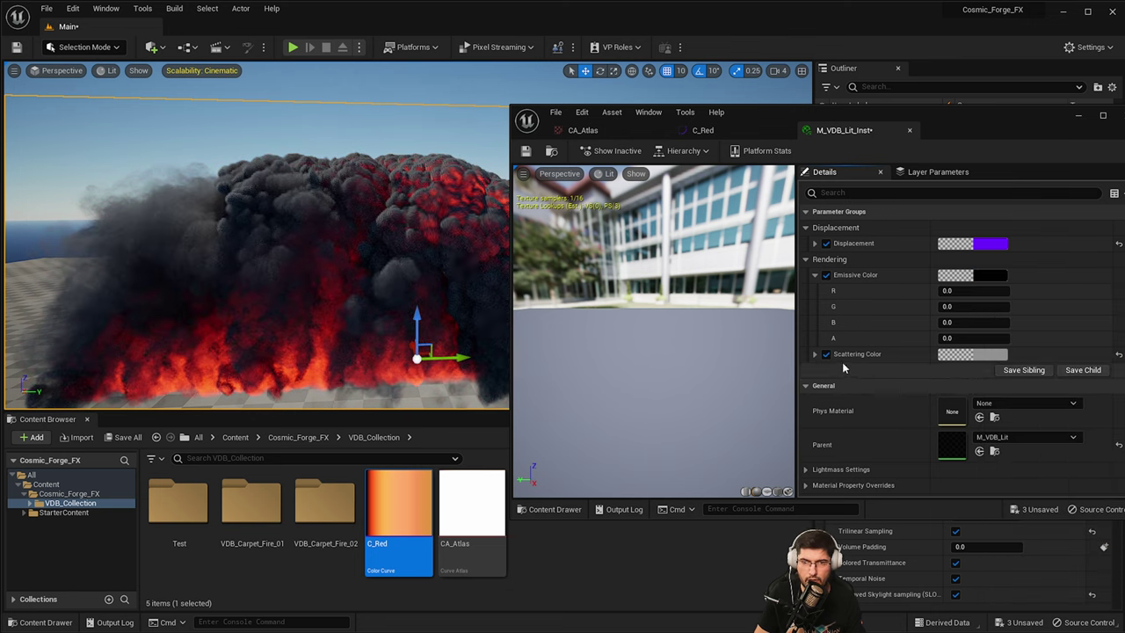
Step: Try several blue, pale violet and cyan tints as M_VDB_Lit_Inst's Scattering Color, and cancel the color change
{"action": "left_click", "coordinate": [982, 359]}
{"action": "left_click_drag", "start_coordinate": [1042, 460], "coordinate": [1022, 426]}
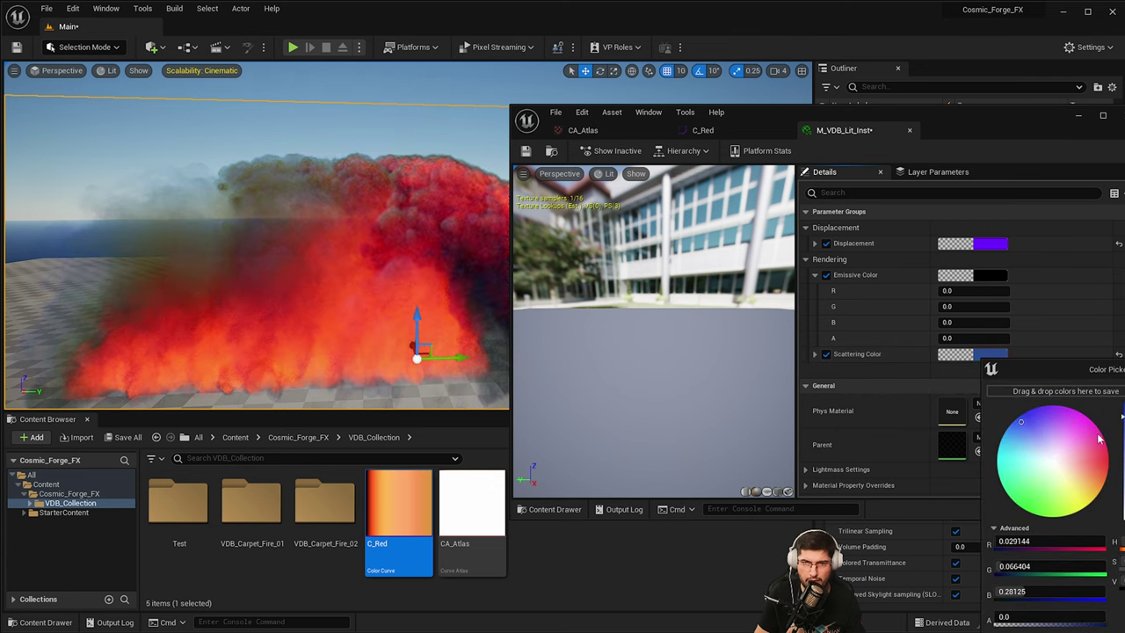
{"action": "mouse_move", "coordinate": [1124, 486]}
{"action": "left_mouse_down"}
{"action": "mouse_move", "coordinate": [1121, 413]}
{"action": "mouse_move", "coordinate": [1124, 469]}
{"action": "left_mouse_up"}
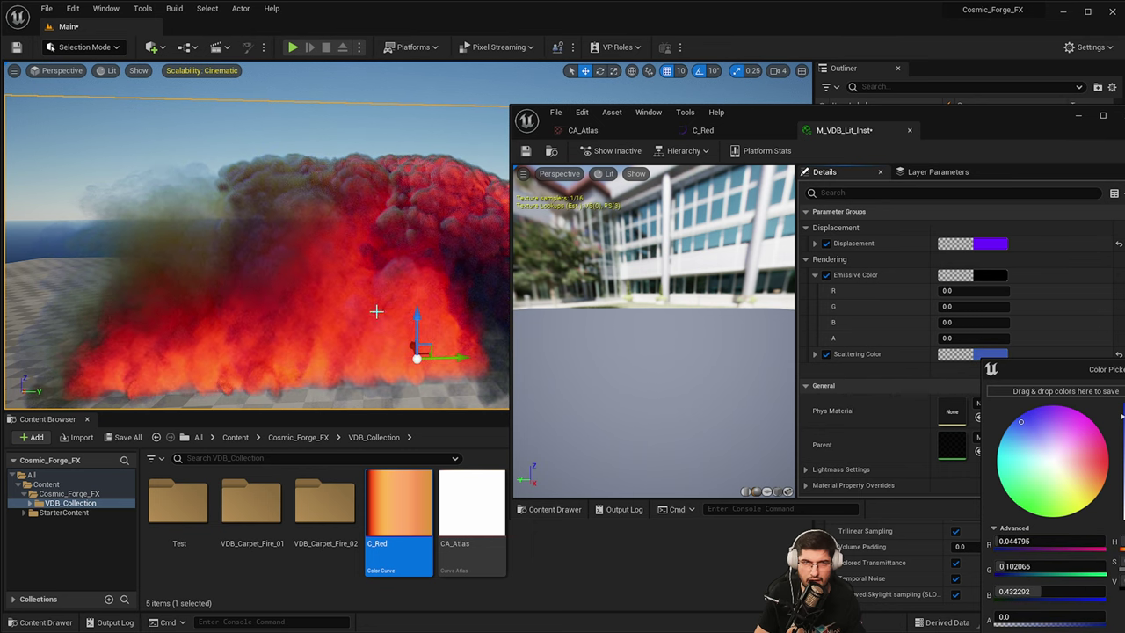
{"action": "mouse_move", "coordinate": [376, 311]}
{"action": "right_mouse_down"}
{"action": "mouse_move", "coordinate": [431, 338]}
{"action": "mouse_move", "coordinate": [492, 327]}
{"action": "mouse_move", "coordinate": [376, 311]}
{"action": "right_mouse_up"}
{"action": "mouse_move", "coordinate": [1022, 422]}
{"action": "left_mouse_down"}
{"action": "mouse_move", "coordinate": [1030, 432]}
{"action": "mouse_move", "coordinate": [1023, 423]}
{"action": "left_mouse_up"}
{"action": "left_click_drag", "start_coordinate": [1122, 419], "coordinate": [1122, 447]}
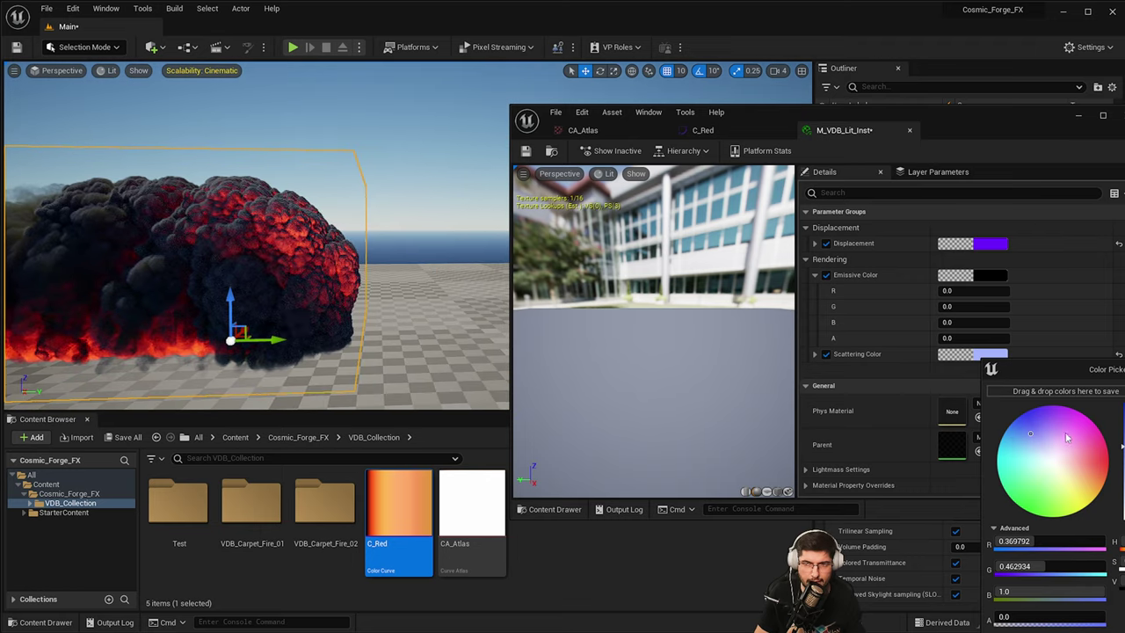
{"action": "left_click_drag", "start_coordinate": [1067, 437], "coordinate": [997, 427]}
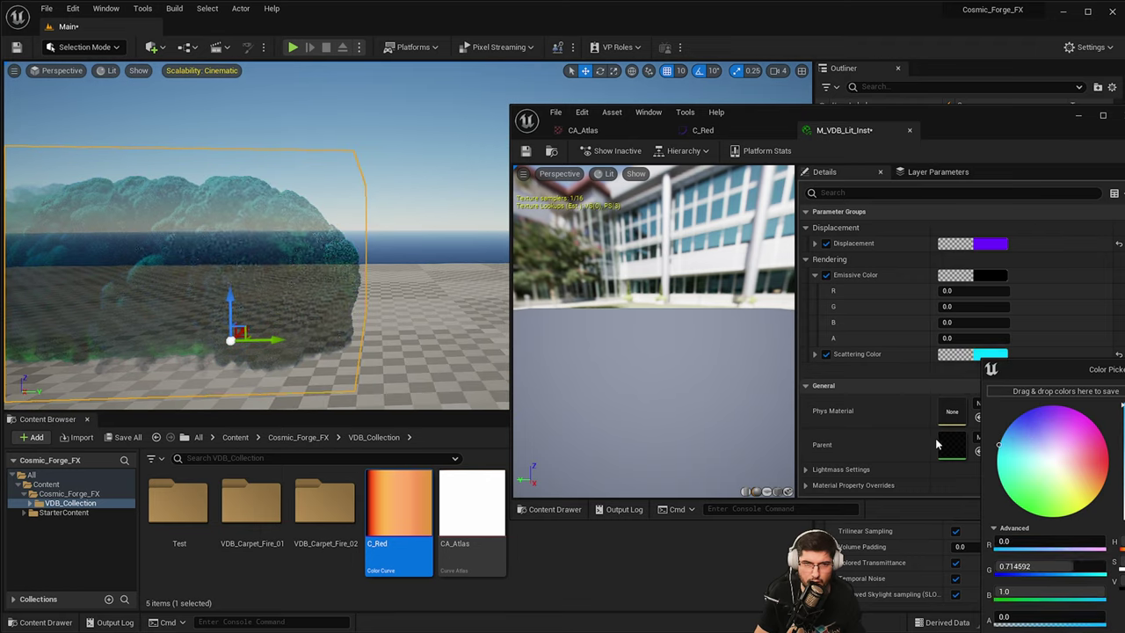
{"action": "left_click_drag", "start_coordinate": [978, 543], "coordinate": [1046, 415]}
{"action": "key", "text": "Escape"}
Step: Bring up LS_VDB_Sequence in Sequencer beside the viewport, play the animation and pause it at frame 129
{"action": "right_click_drag", "start_coordinate": [422, 272], "coordinate": [374, 268]}
{"action": "left_click_drag", "start_coordinate": [878, 119], "coordinate": [736, 151]}
{"action": "key", "text": "space"}
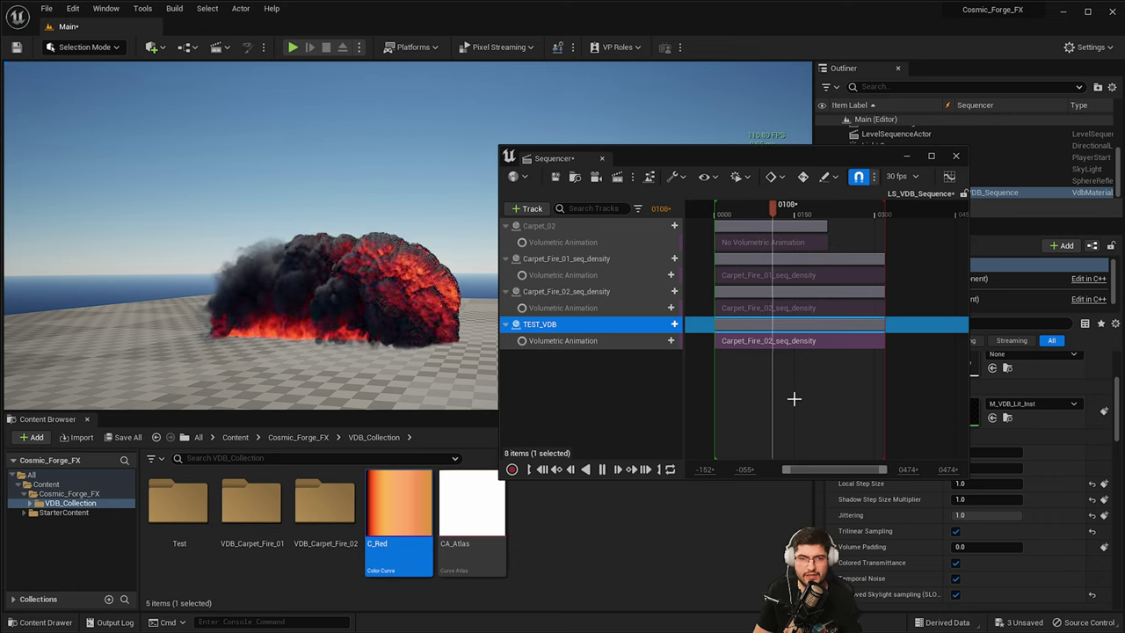
{"action": "key", "text": "space"}
Step: Examine the paused smoke and fire from the side and from above, and move the playhead to frame 151
{"action": "left_click", "coordinate": [294, 276]}
{"action": "right_click_drag", "start_coordinate": [294, 276], "coordinate": [132, 299]}
{"action": "right_click_drag", "start_coordinate": [343, 280], "coordinate": [264, 220]}
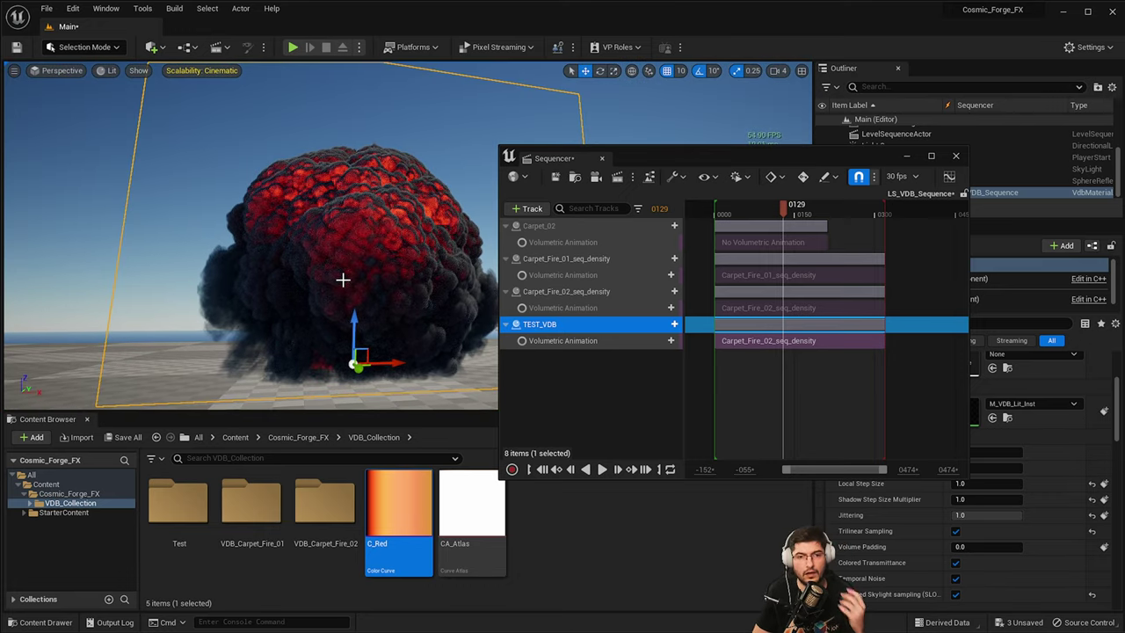
{"action": "right_click_drag", "start_coordinate": [264, 220], "coordinate": [352, 239]}
{"action": "right_click_drag", "start_coordinate": [286, 350], "coordinate": [294, 391]}
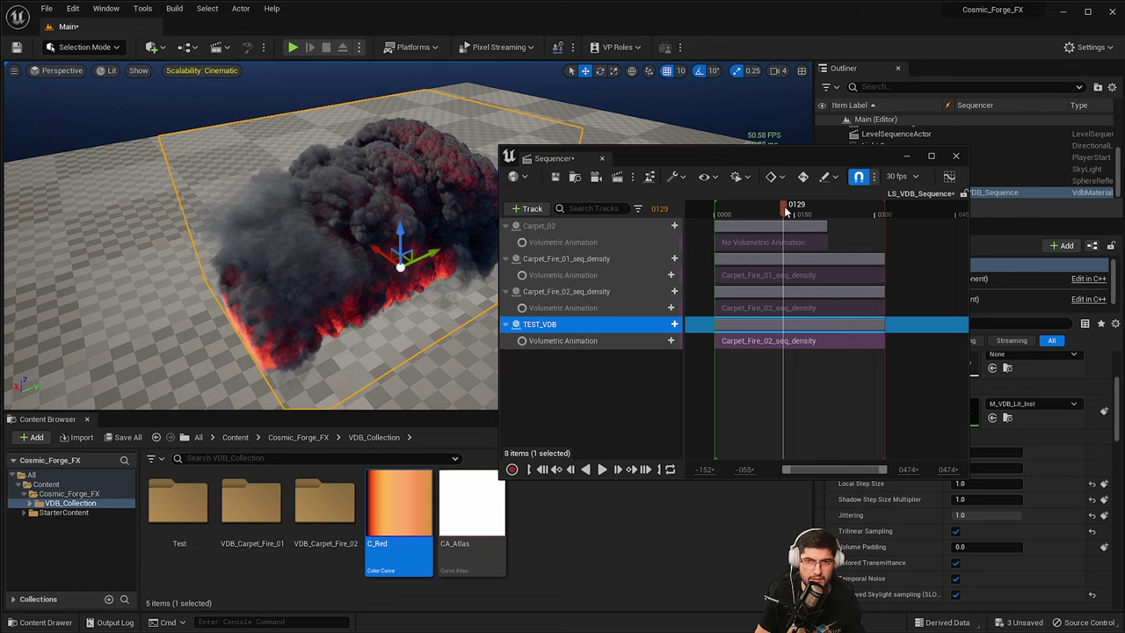
{"action": "mouse_move", "coordinate": [785, 210]}
{"action": "left_mouse_down"}
{"action": "mouse_move", "coordinate": [743, 211]}
{"action": "mouse_move", "coordinate": [795, 220]}
{"action": "left_mouse_up"}
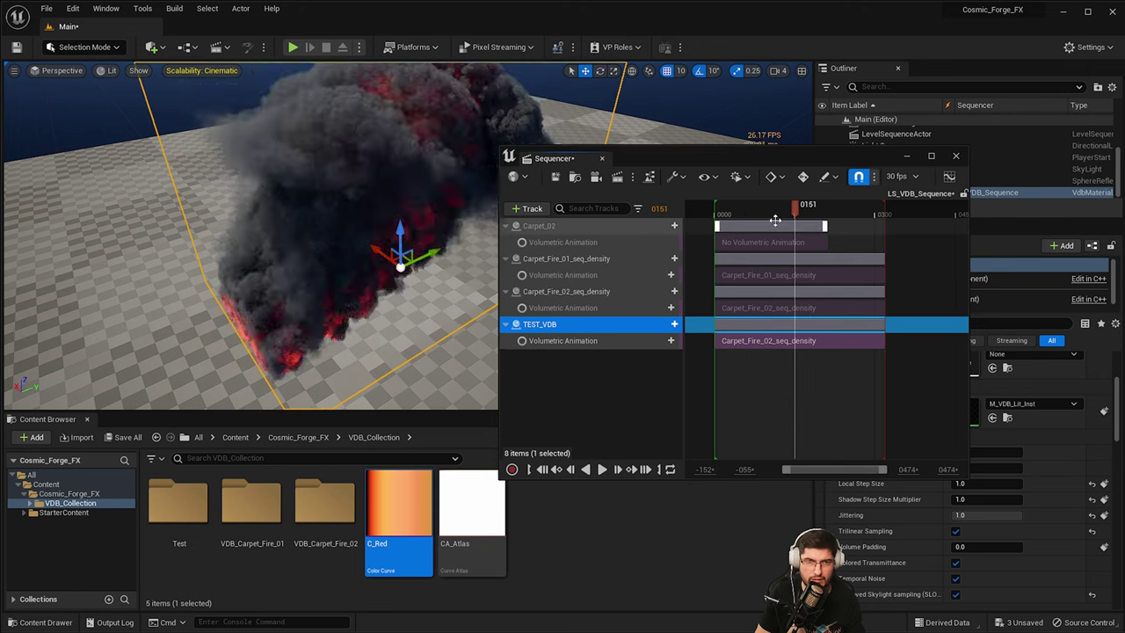
{"action": "right_click_drag", "start_coordinate": [378, 290], "coordinate": [279, 279]}
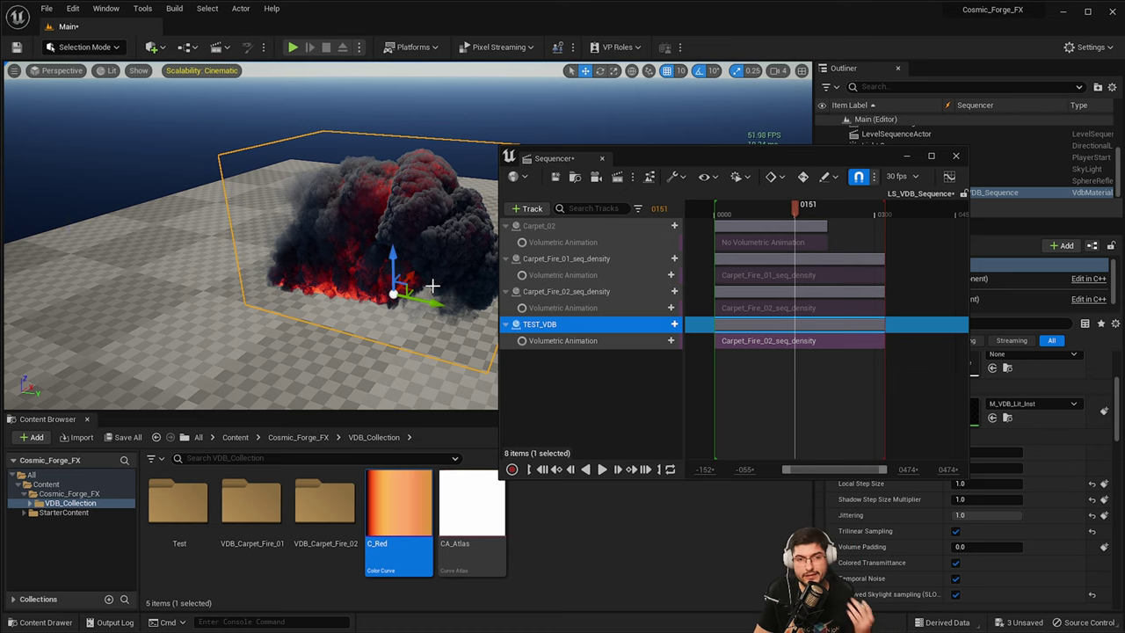
Step: Adjust the sun's direction interactively and check how it lights TEST_VDB's smoke at frame 151
{"action": "right_click_drag", "start_coordinate": [417, 250], "coordinate": [374, 176]}
{"action": "key", "text": "ctrl+l"}
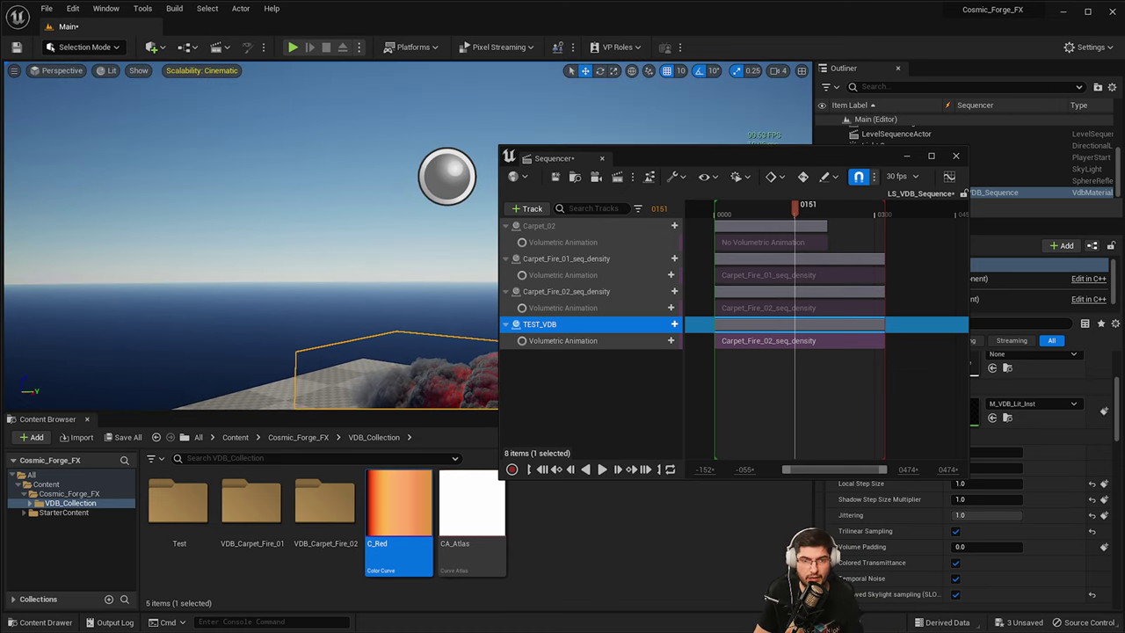
{"action": "right_click_drag", "start_coordinate": [442, 168], "coordinate": [474, 206]}
{"action": "right_click_drag", "start_coordinate": [330, 127], "coordinate": [295, 161]}
{"action": "left_click_drag", "start_coordinate": [294, 161], "coordinate": [325, 163], "text": "alt"}
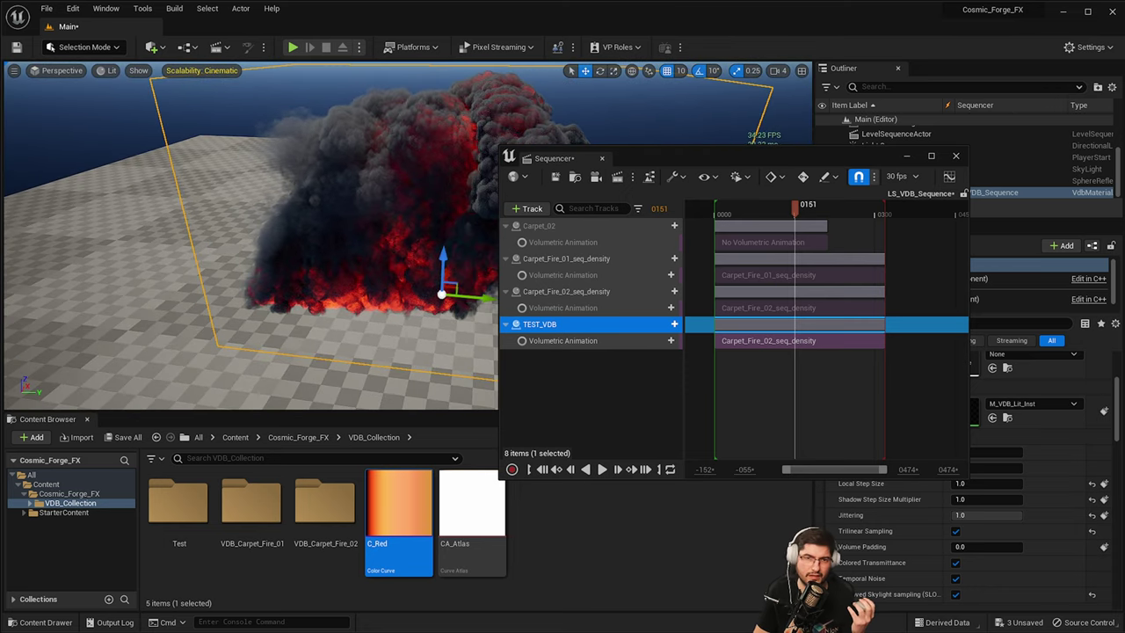
Step: Move Sequencer clear of the viewport, switch to game view and play the animation, watching TEST_VDB up close and from farther away
{"action": "left_click_drag", "start_coordinate": [755, 163], "coordinate": [1124, 154]}
{"action": "mouse_move", "coordinate": [563, 238]}
{"action": "right_mouse_down"}
{"action": "mouse_move", "coordinate": [545, 219]}
{"action": "mouse_move", "coordinate": [563, 242]}
{"action": "right_mouse_up"}
{"action": "right_click_drag", "start_coordinate": [644, 189], "coordinate": [644, 175]}
{"action": "key", "text": "g"}
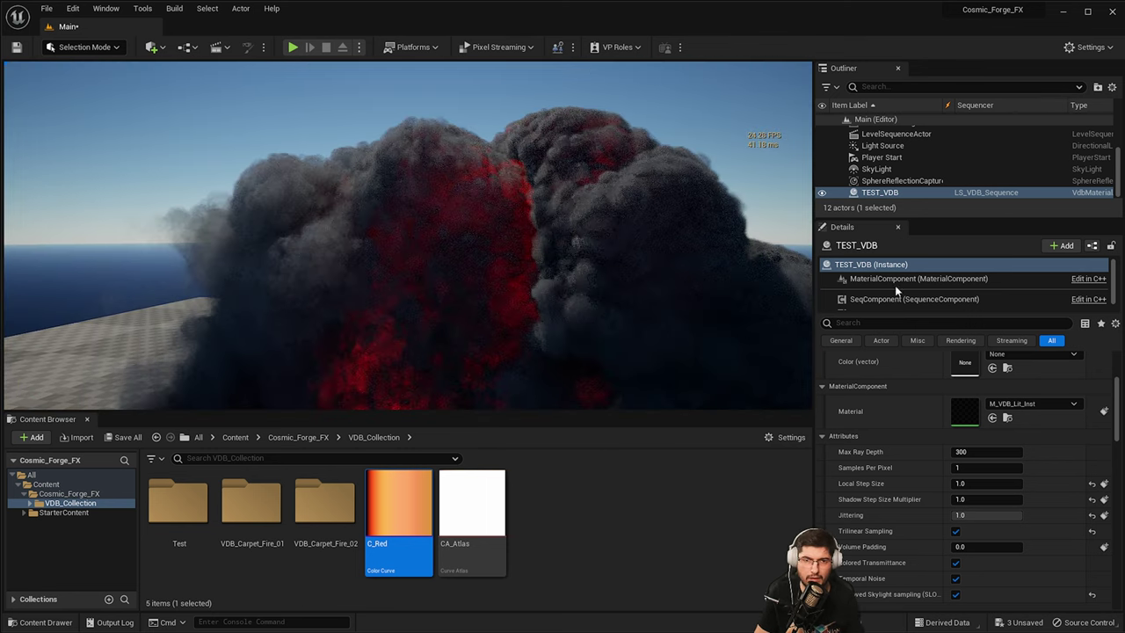
{"action": "mouse_move", "coordinate": [489, 226]}
{"action": "right_mouse_down"}
{"action": "mouse_move", "coordinate": [492, 257]}
{"action": "mouse_move", "coordinate": [510, 242]}
{"action": "mouse_move", "coordinate": [486, 209]}
{"action": "right_mouse_up"}
{"action": "key", "text": "space"}
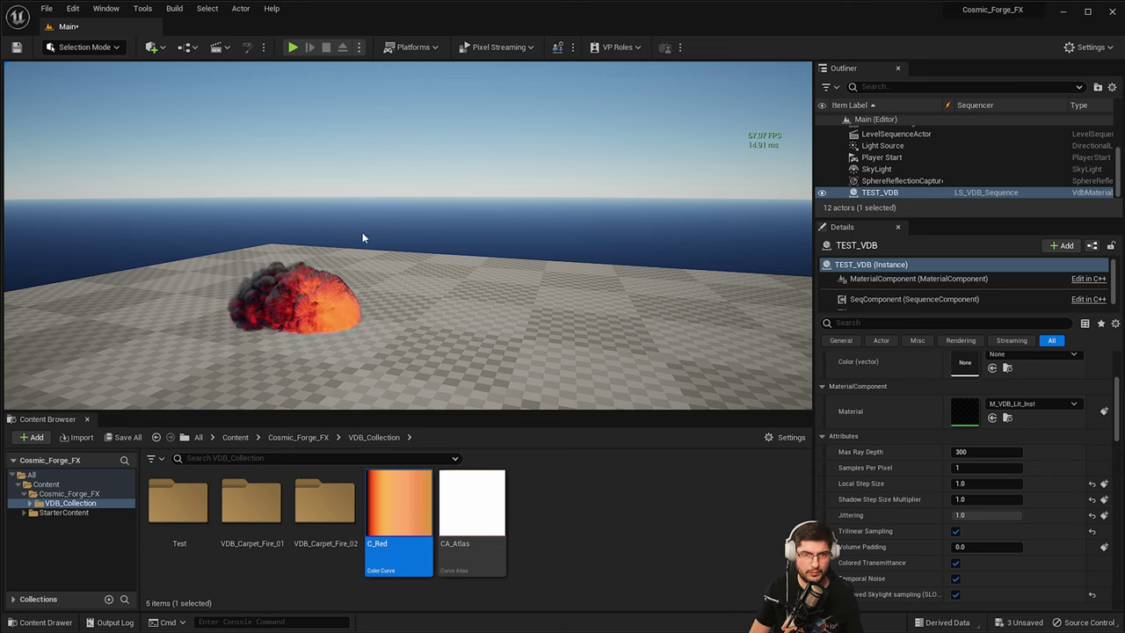
{"action": "scroll", "coordinate": [367, 304], "scroll_direction": "down", "scroll_amount": 3}
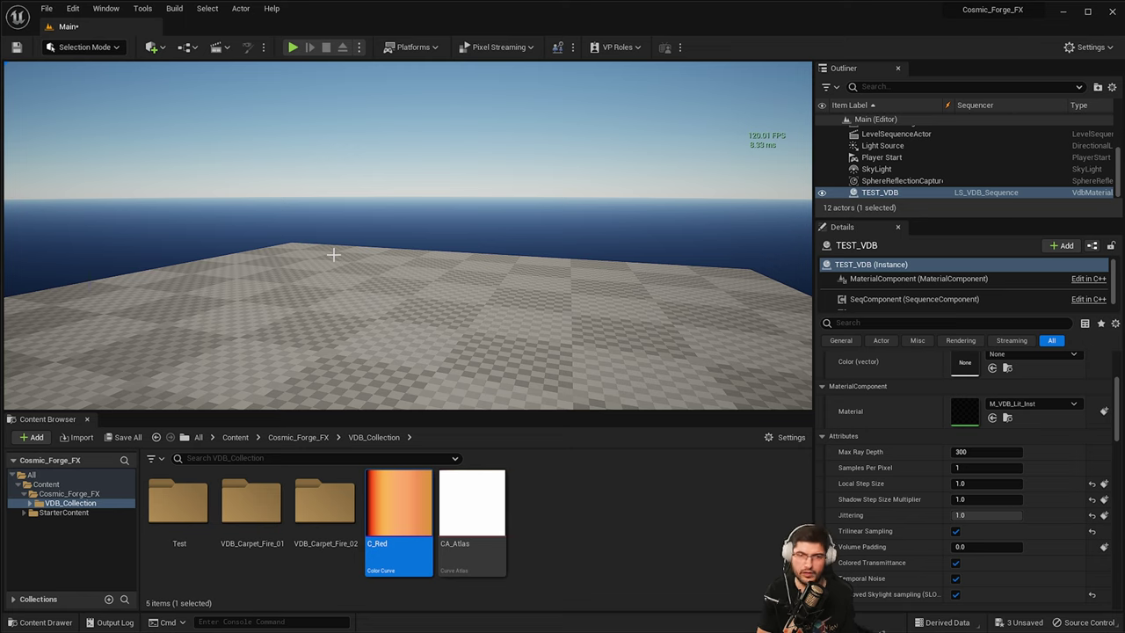
Step: Set TEST_VDB's Local Step Size to 10 and watch the playing smoke from close up and at a distance
{"action": "left_click", "coordinate": [975, 488]}
{"action": "type", "text": "10"}
{"action": "key", "text": "Return"}
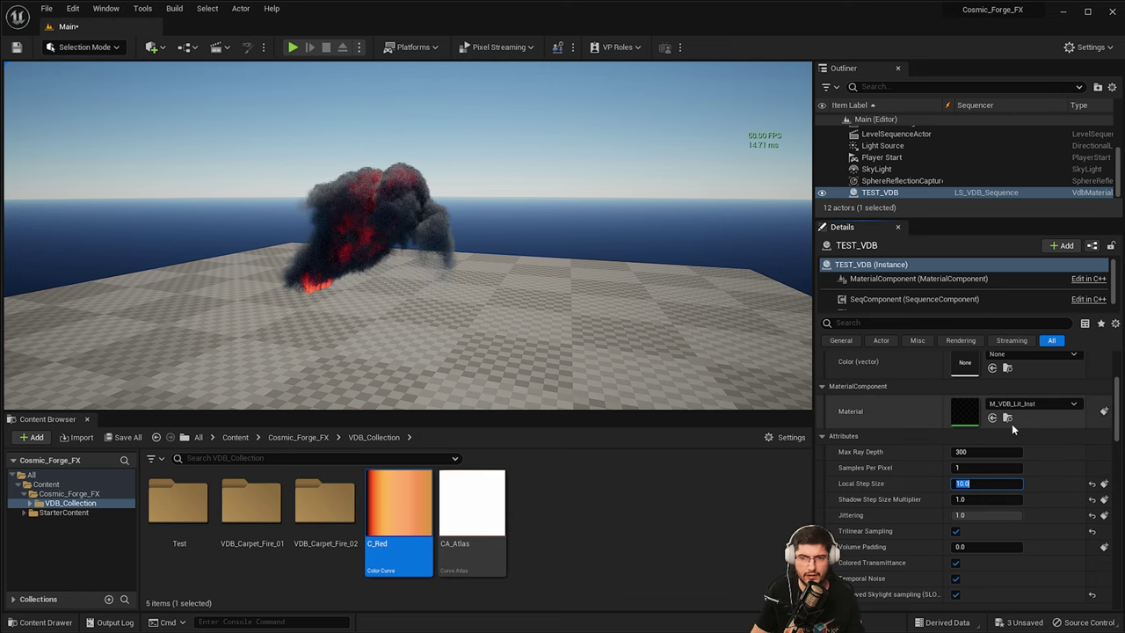
{"action": "left_click", "coordinate": [1001, 467]}
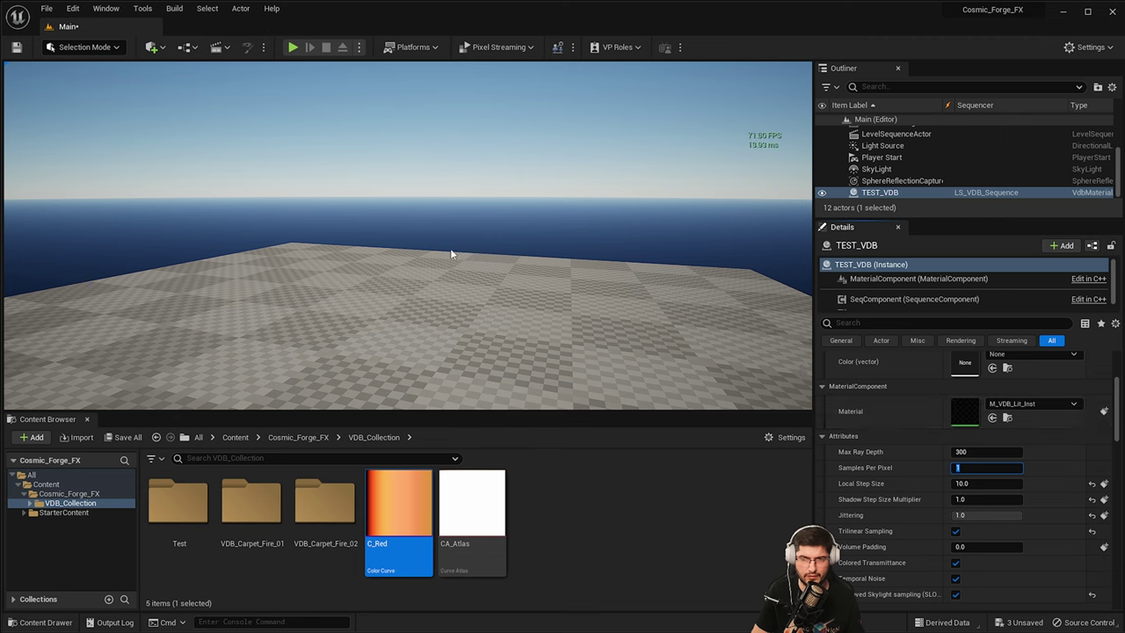
{"action": "key", "text": "w"}
{"action": "mouse_move", "coordinate": [449, 247]}
{"action": "right_mouse_down"}
{"action": "mouse_move", "coordinate": [449, 298]}
{"action": "mouse_move", "coordinate": [450, 257]}
{"action": "right_mouse_up"}
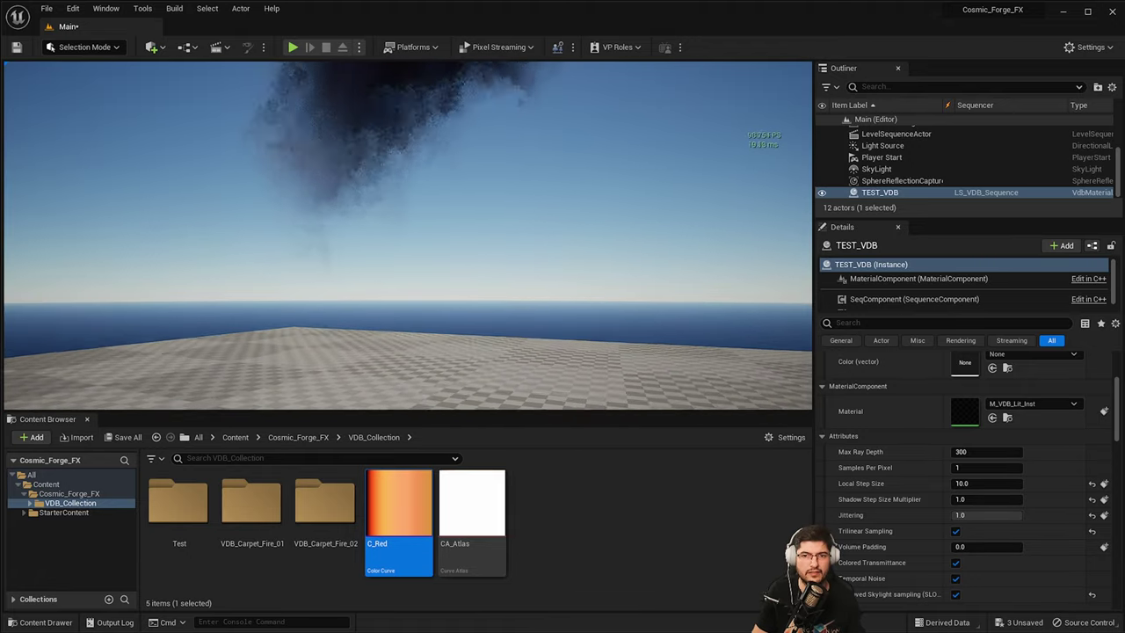
{"action": "right_click_drag", "start_coordinate": [449, 258], "coordinate": [448, 303]}
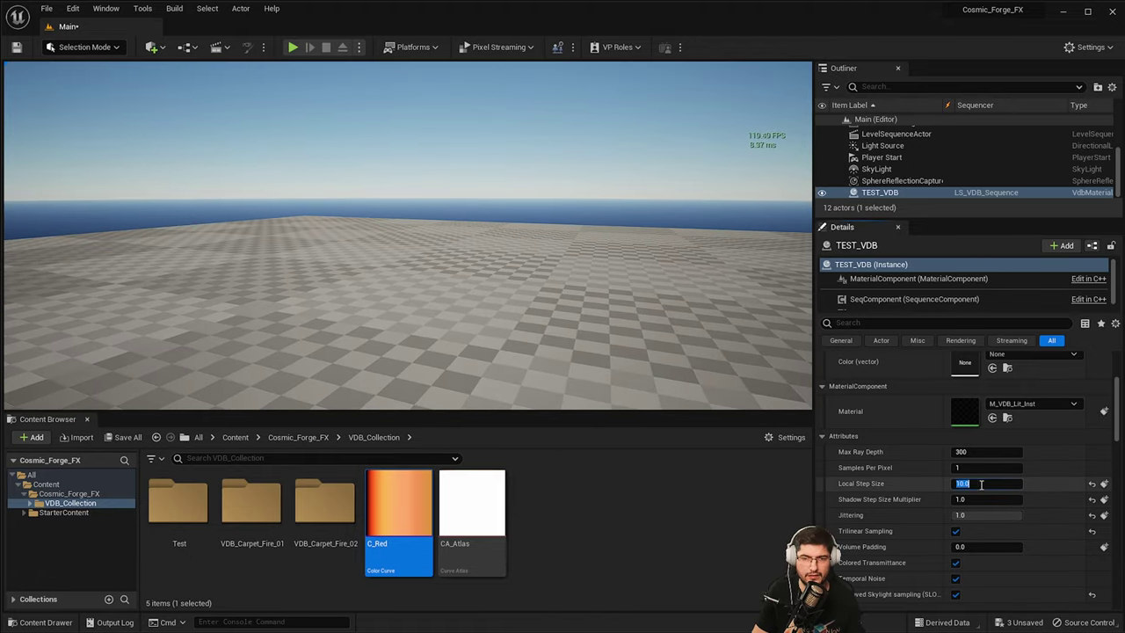
{"action": "right_click_drag", "start_coordinate": [598, 299], "coordinate": [580, 246]}
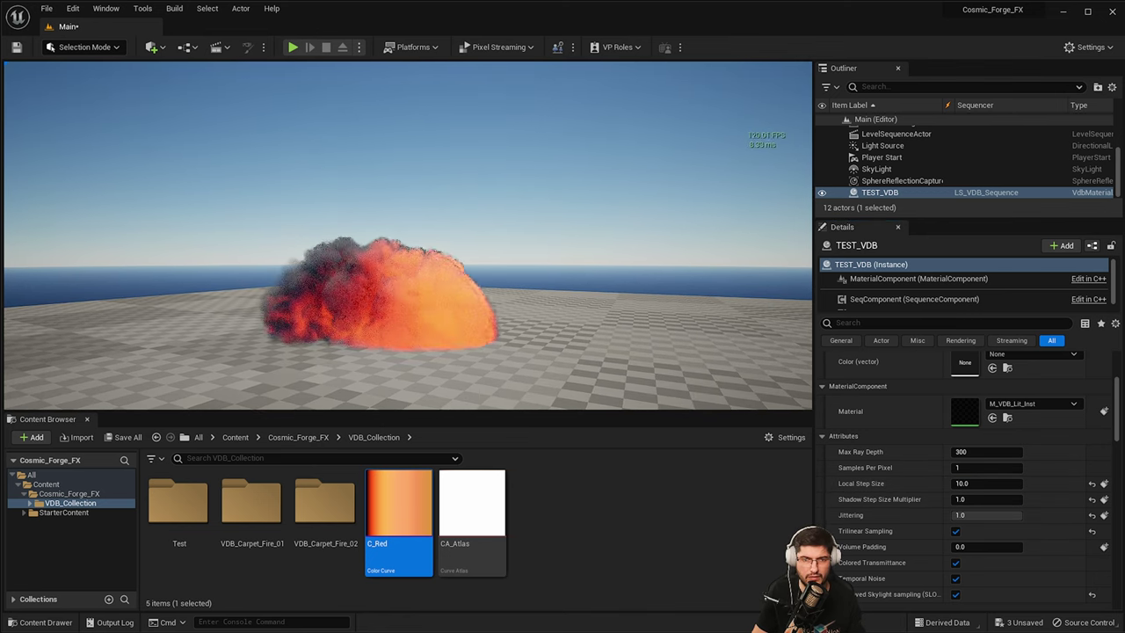
{"action": "right_click", "coordinate": [521, 284]}
{"action": "left_click", "coordinate": [905, 461]}
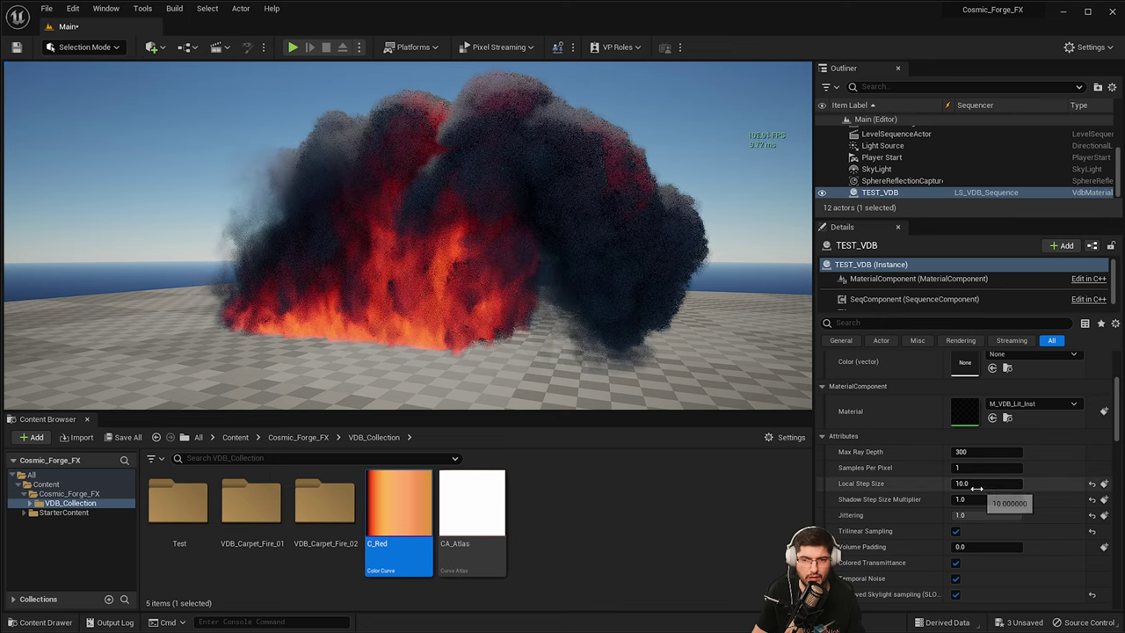
Step: Set TEST_VDB's Local Step Size to 1 and pull the view back over the playing animation
{"action": "left_click", "coordinate": [977, 488]}
{"action": "type", "text": "1"}
{"action": "key", "text": "Return"}
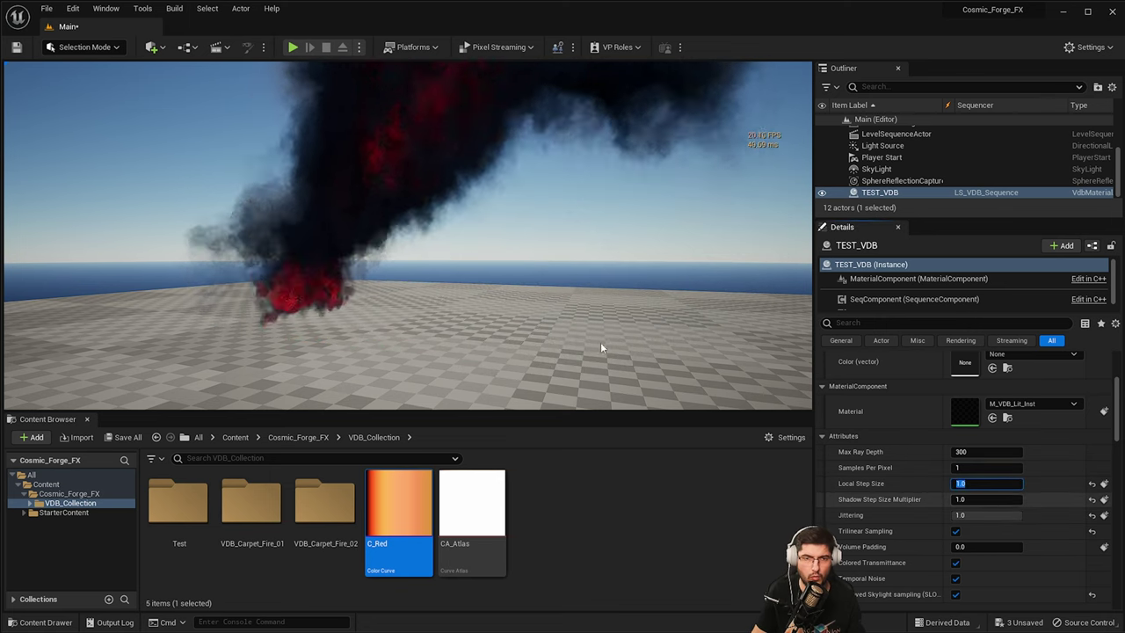
{"action": "key", "text": "s"}
{"action": "right_click_drag", "start_coordinate": [525, 319], "coordinate": [525, 371]}
Step: Try Local Step Size values of 0.5 and 0.1 on TEST_VDB while the animation plays
{"action": "left_click", "coordinate": [975, 483]}
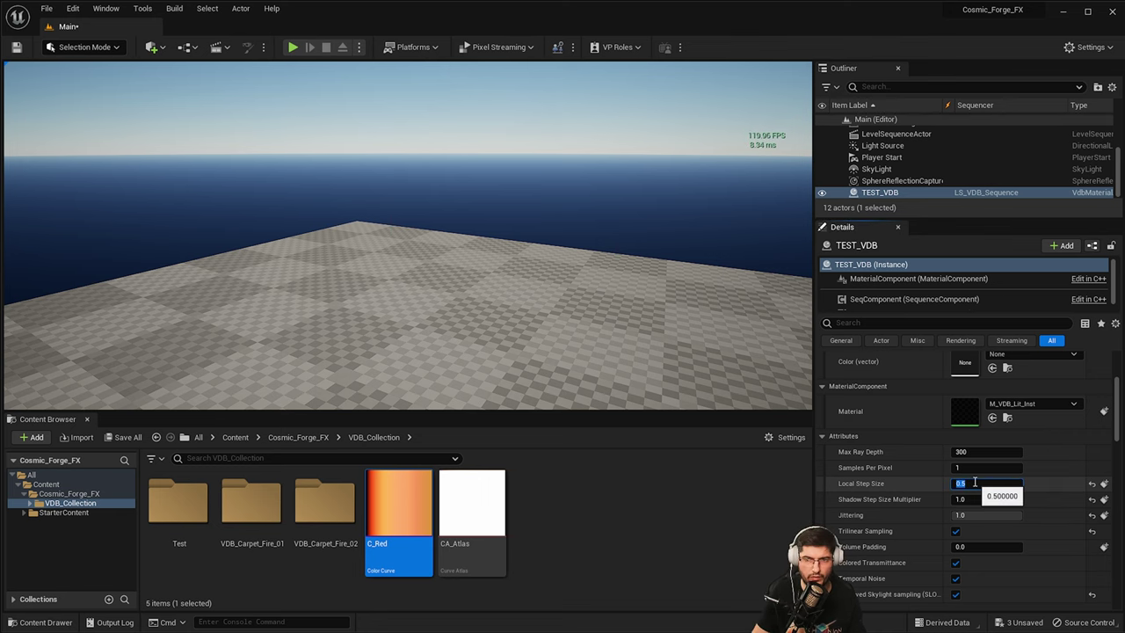
{"action": "right_click_drag", "start_coordinate": [561, 172], "coordinate": [548, 179]}
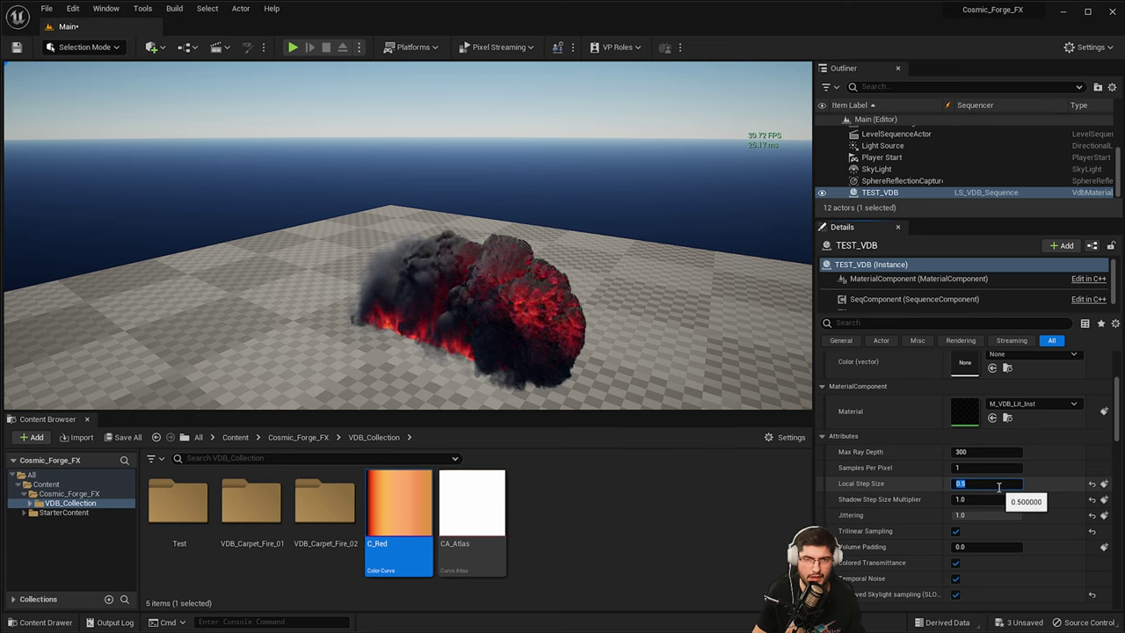
{"action": "type", "text": "0.1"}
{"action": "key", "text": "Return"}
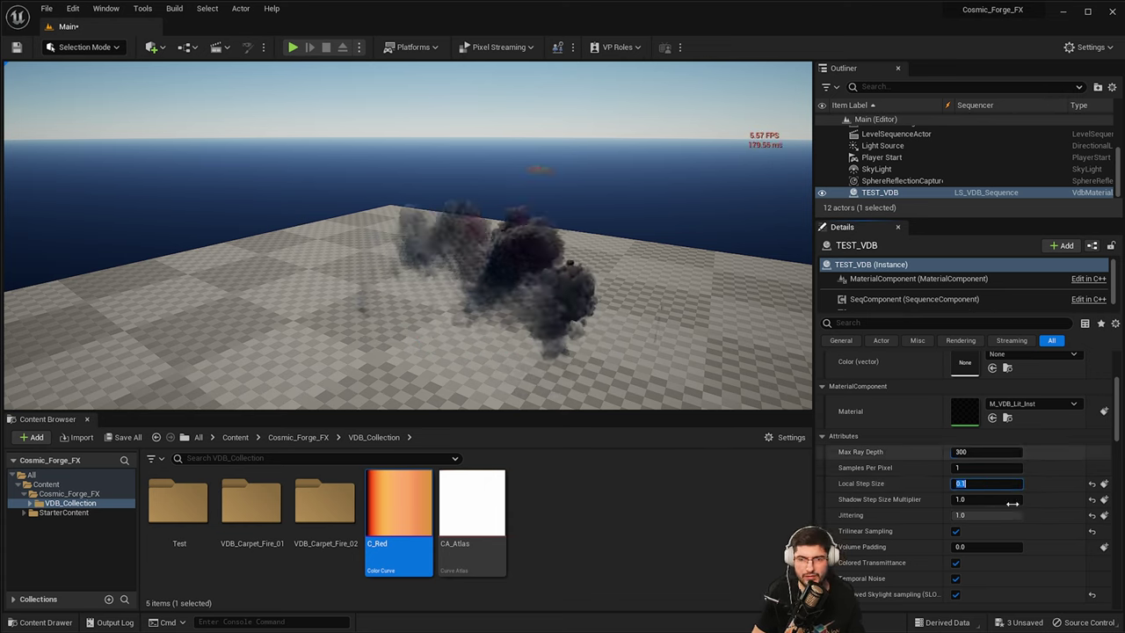
Step: Return TEST_VDB's Local Step Size to 10 and view the playing smoke closer
{"action": "type", "text": "1"}
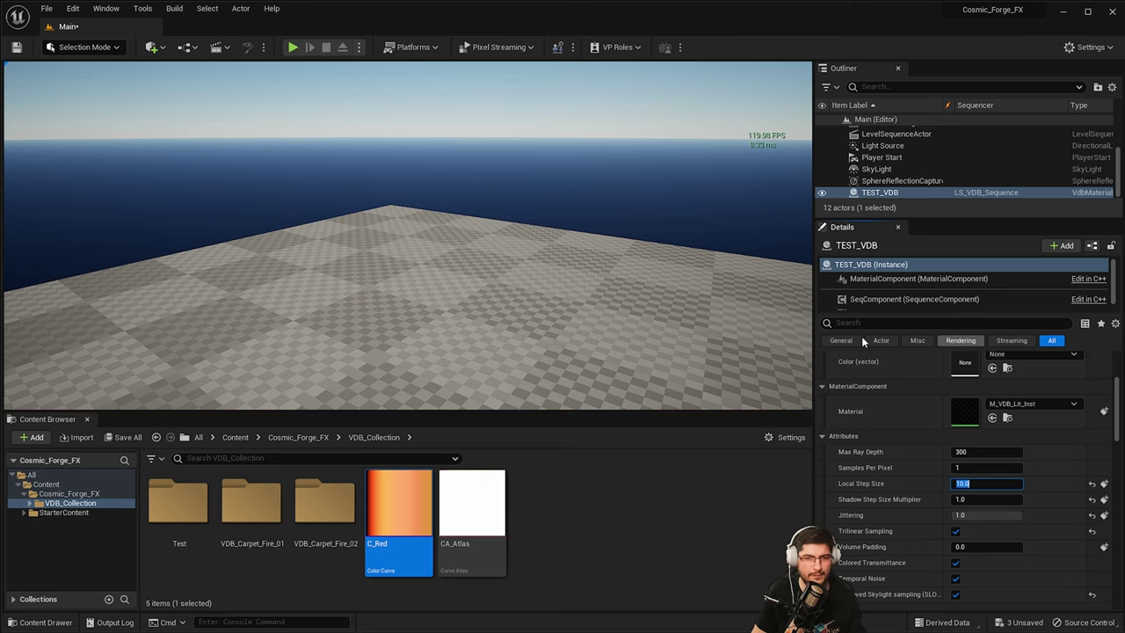
{"action": "right_click_drag", "start_coordinate": [503, 302], "coordinate": [496, 309]}
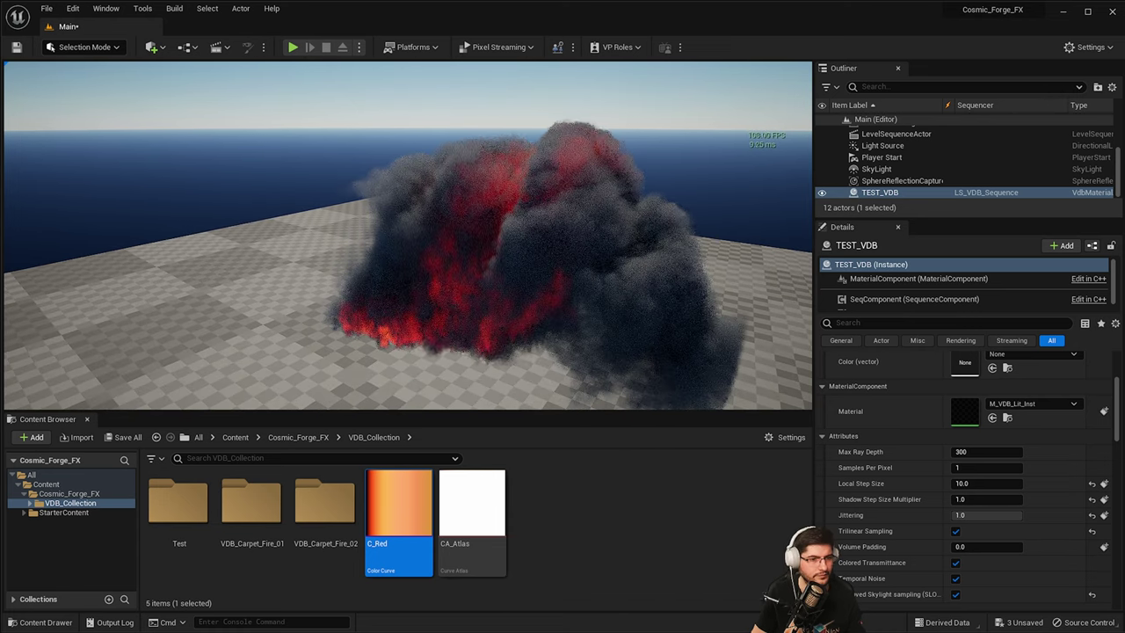